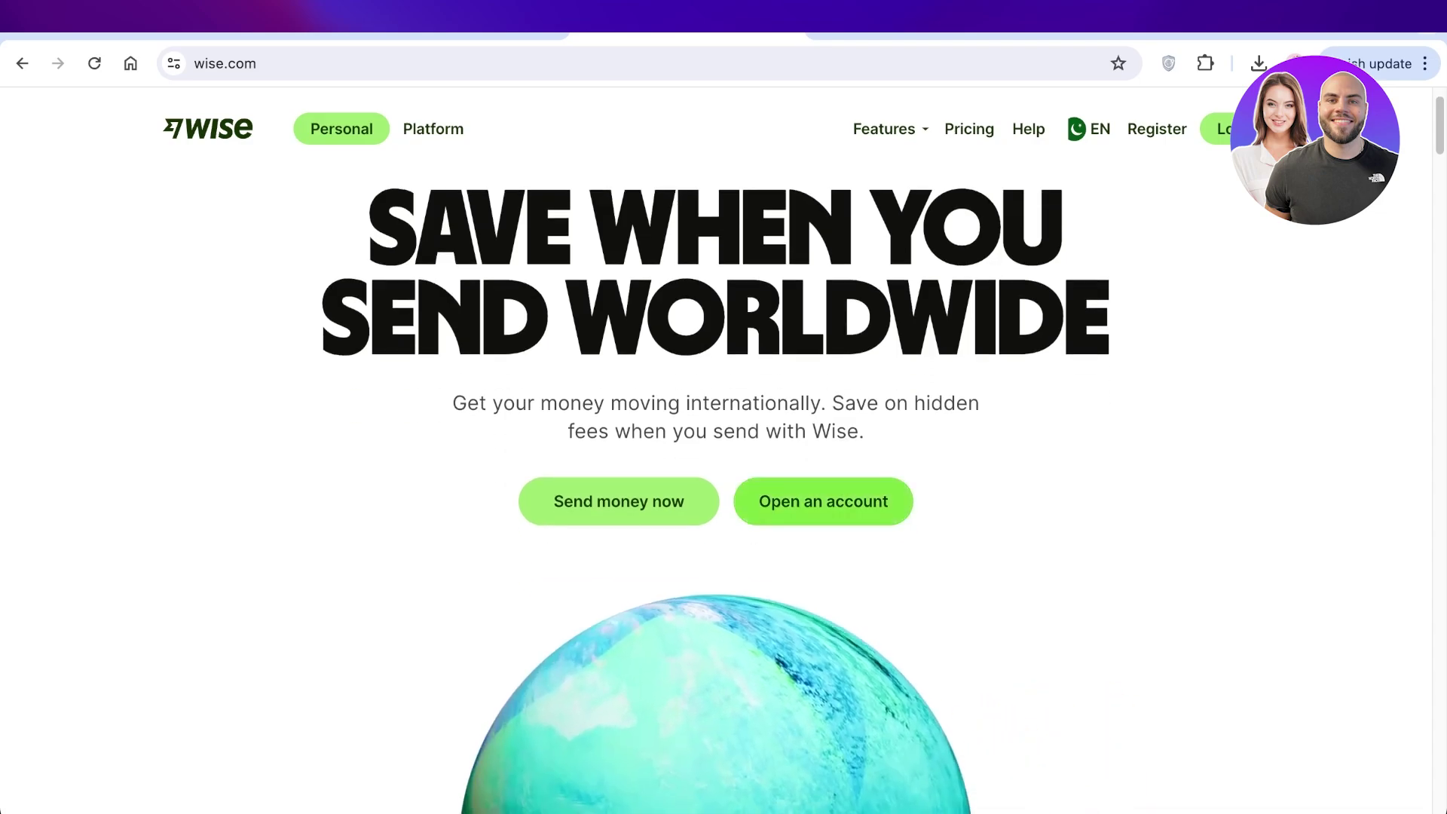
# - Browse the Wise Personal homepage, briefly visiting the Wise Platform page and returning
pyautogui.scroll(-4, 716, 452)
pyautogui.scroll(-4, 716, 452)
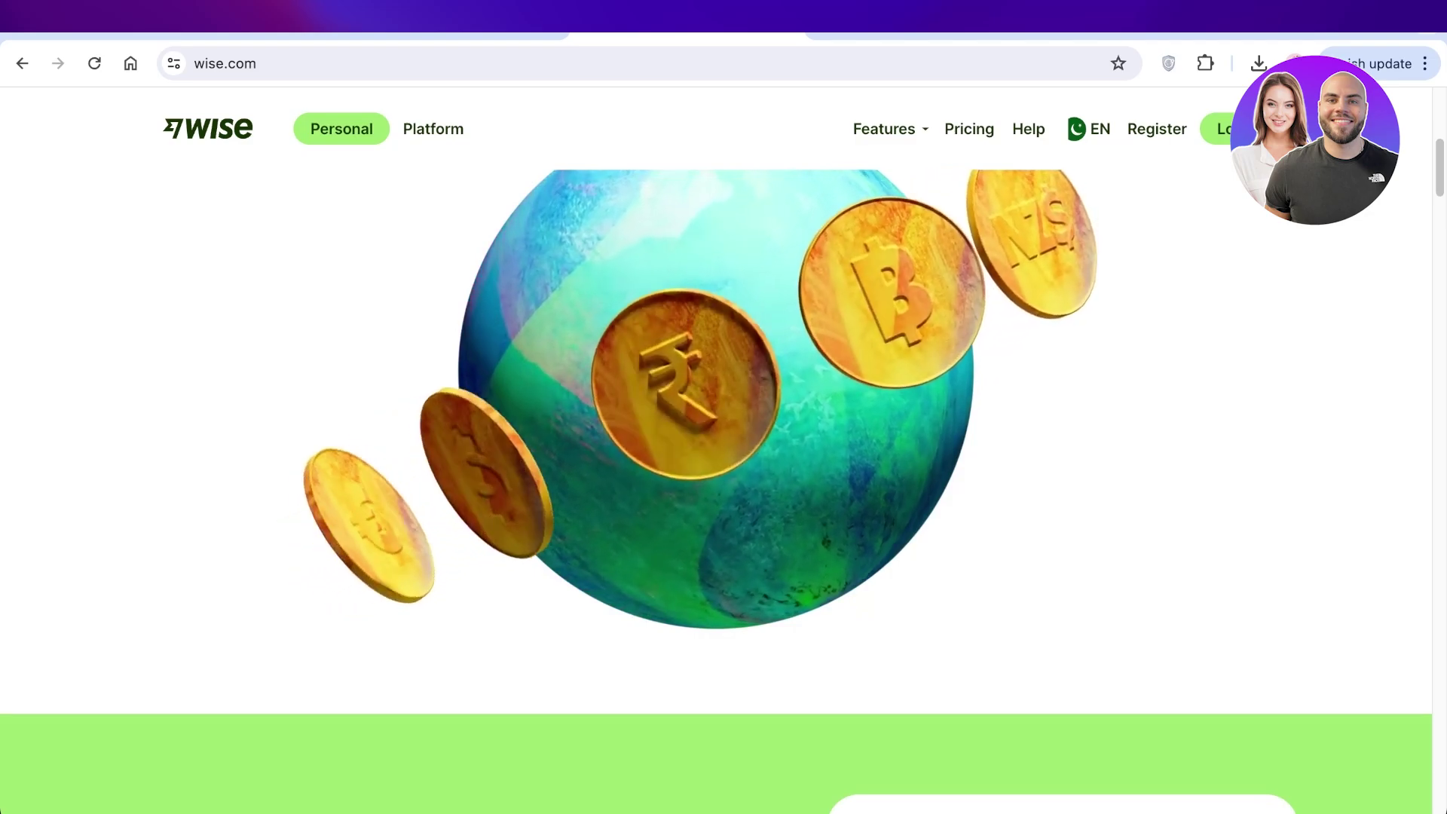
pyautogui.scroll(-1, 716, 452)
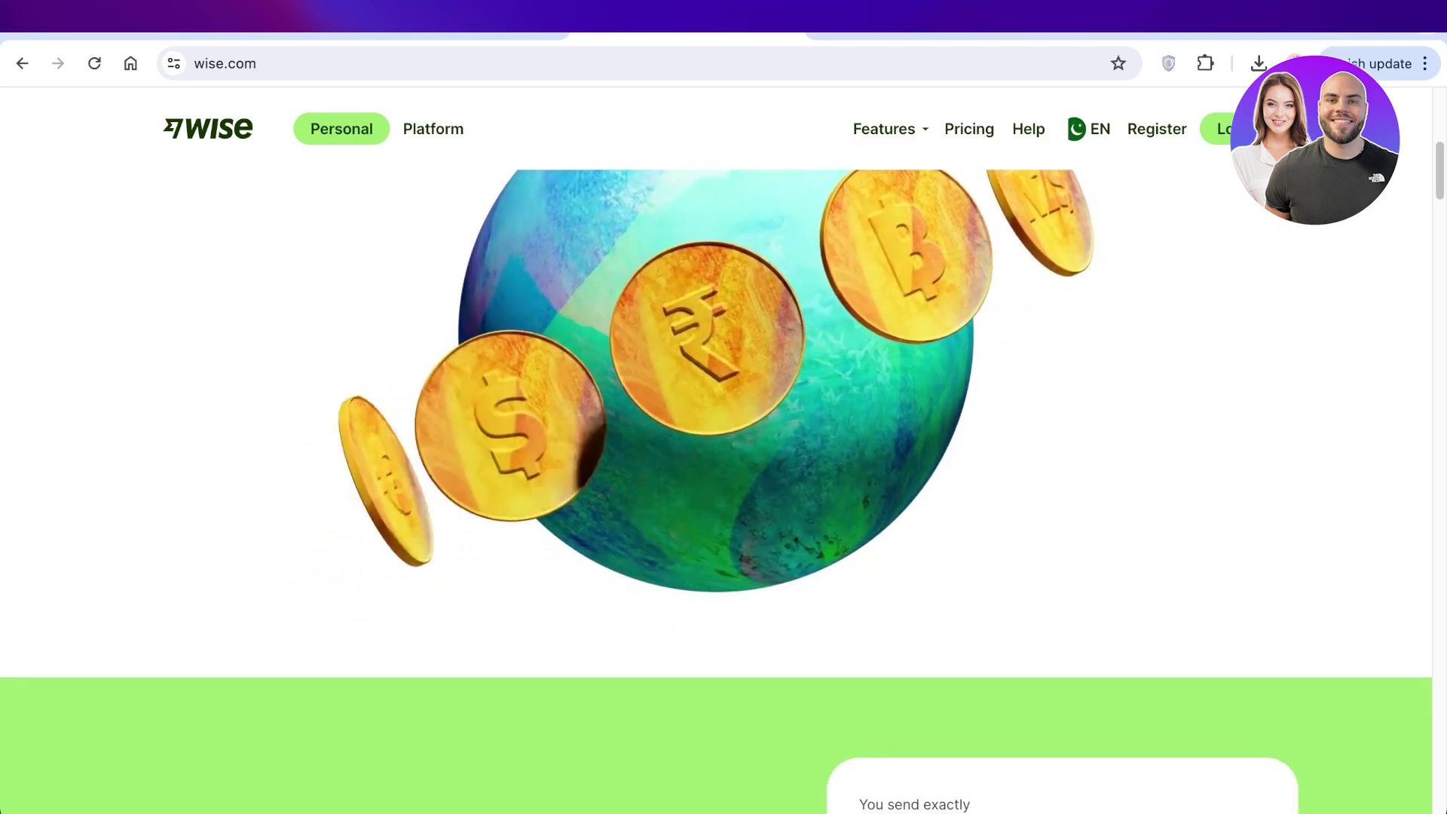
pyautogui.scroll(-6, 716, 490)
pyautogui.scroll(-4, 716, 490)
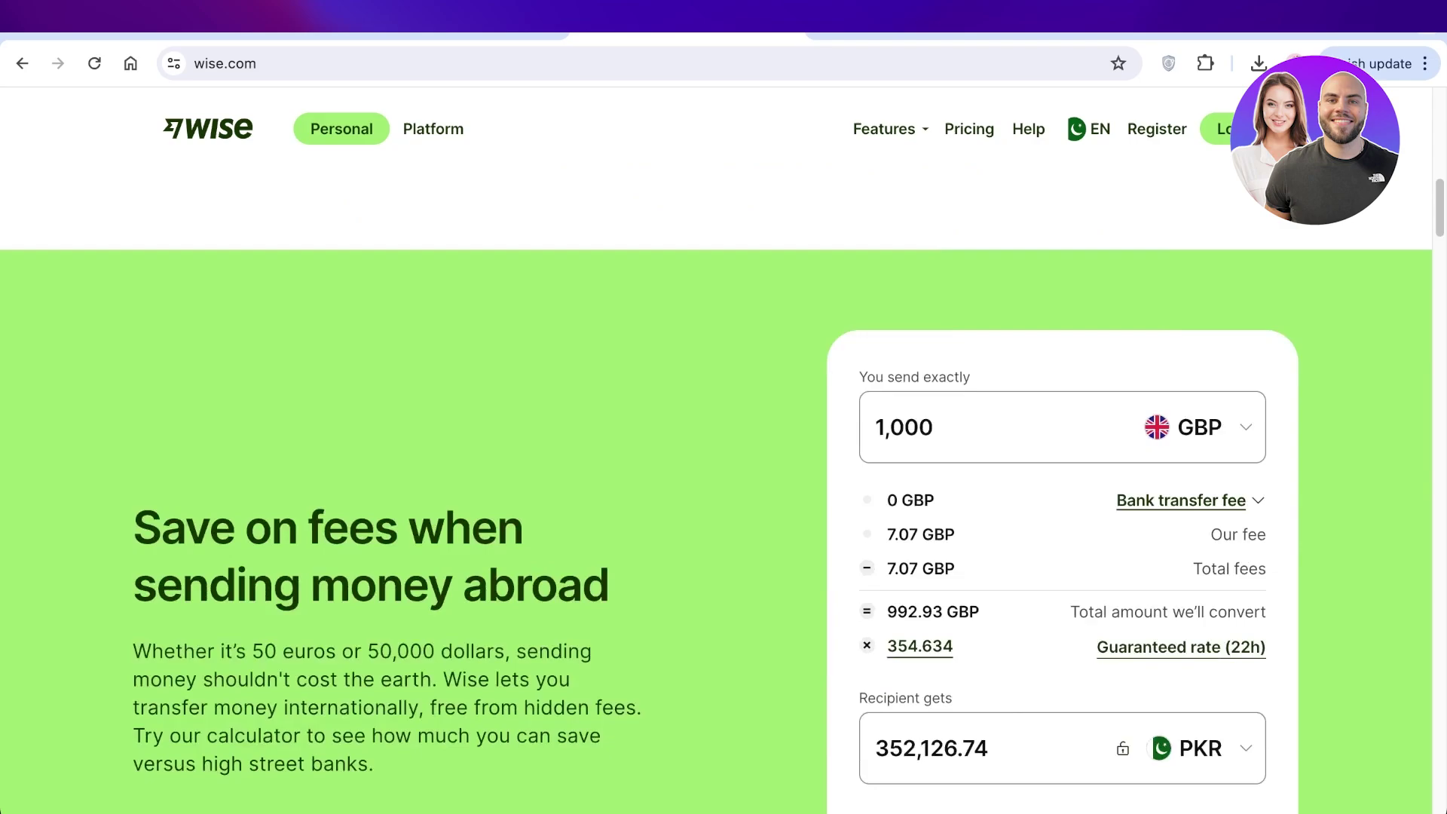
pyautogui.scroll(-4, 716, 490)
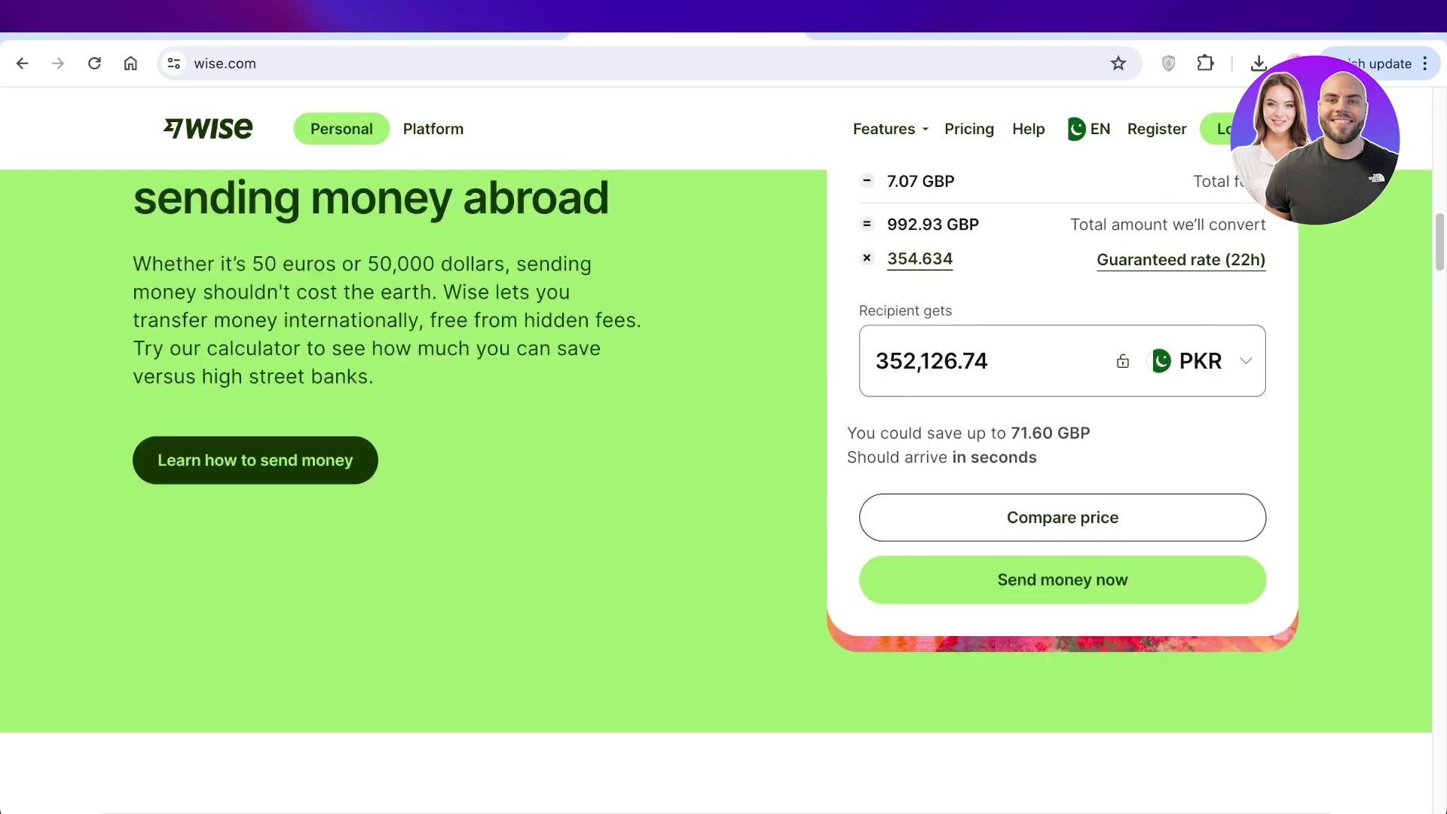
pyautogui.scroll(7, 716, 490)
pyautogui.scroll(-4, 716, 489)
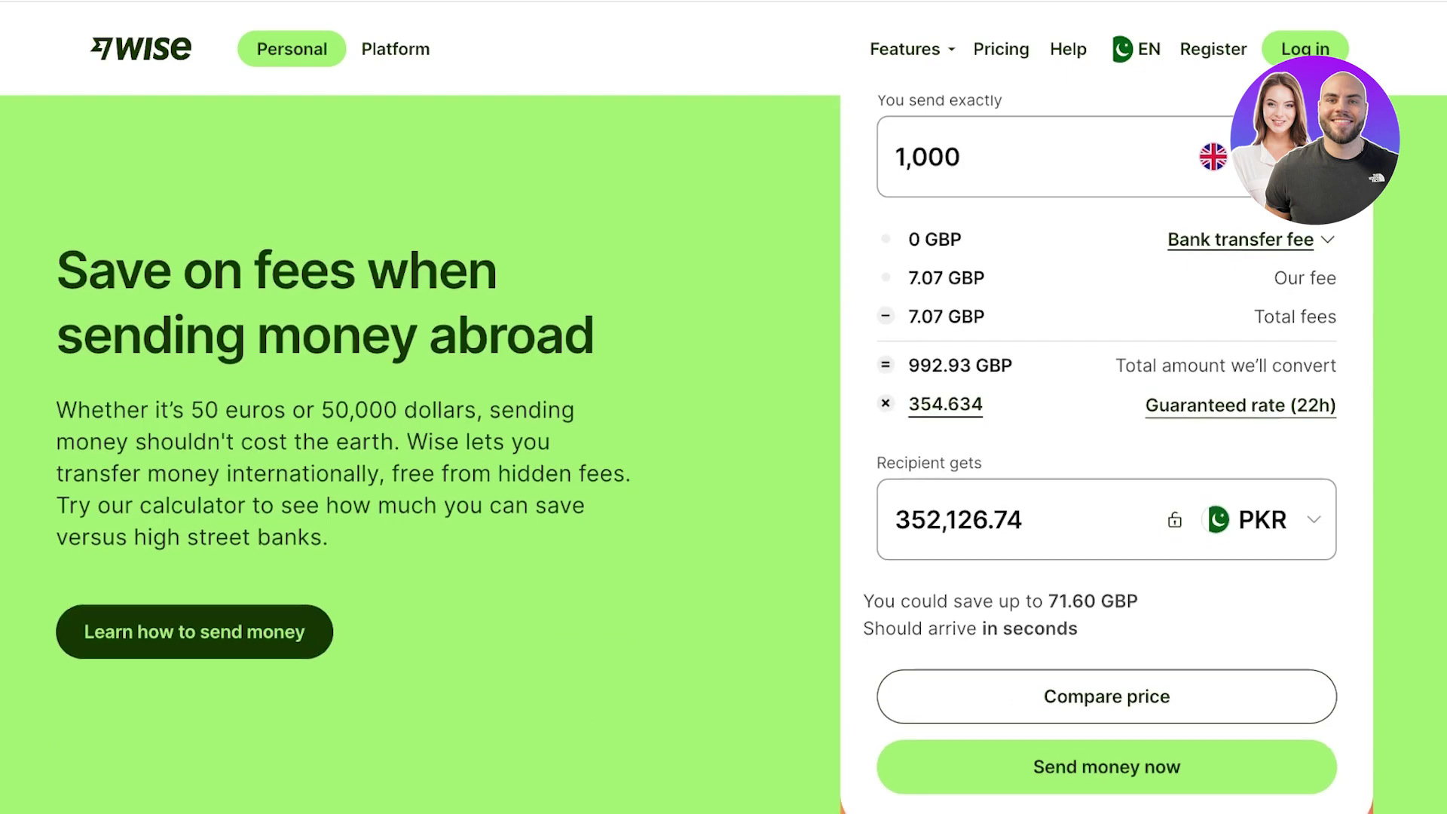
pyautogui.scroll(-3, 724, 452)
pyautogui.scroll(-5, 724, 452)
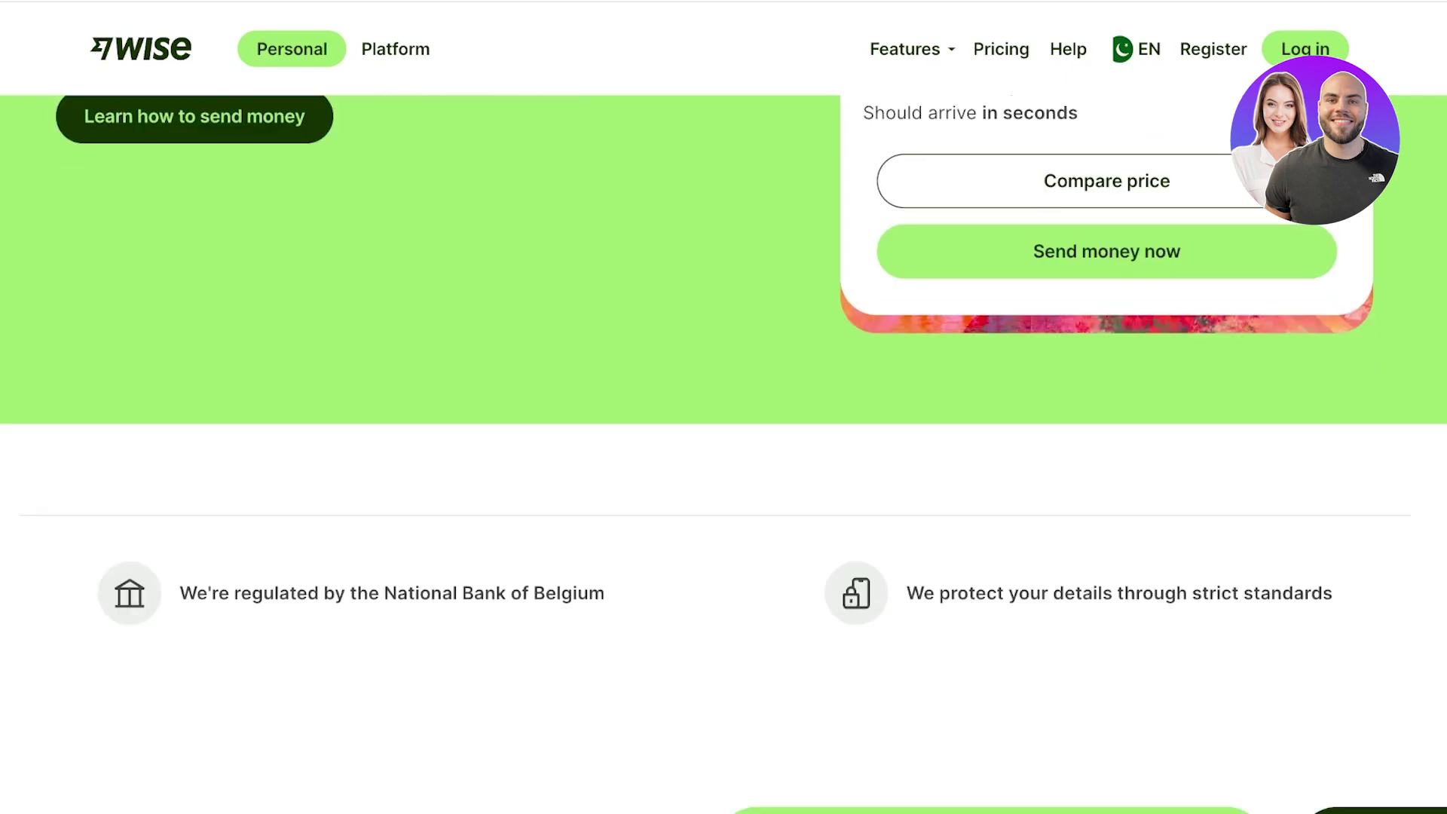
pyautogui.scroll(-1, 723, 452)
pyautogui.scroll(-5, 724, 453)
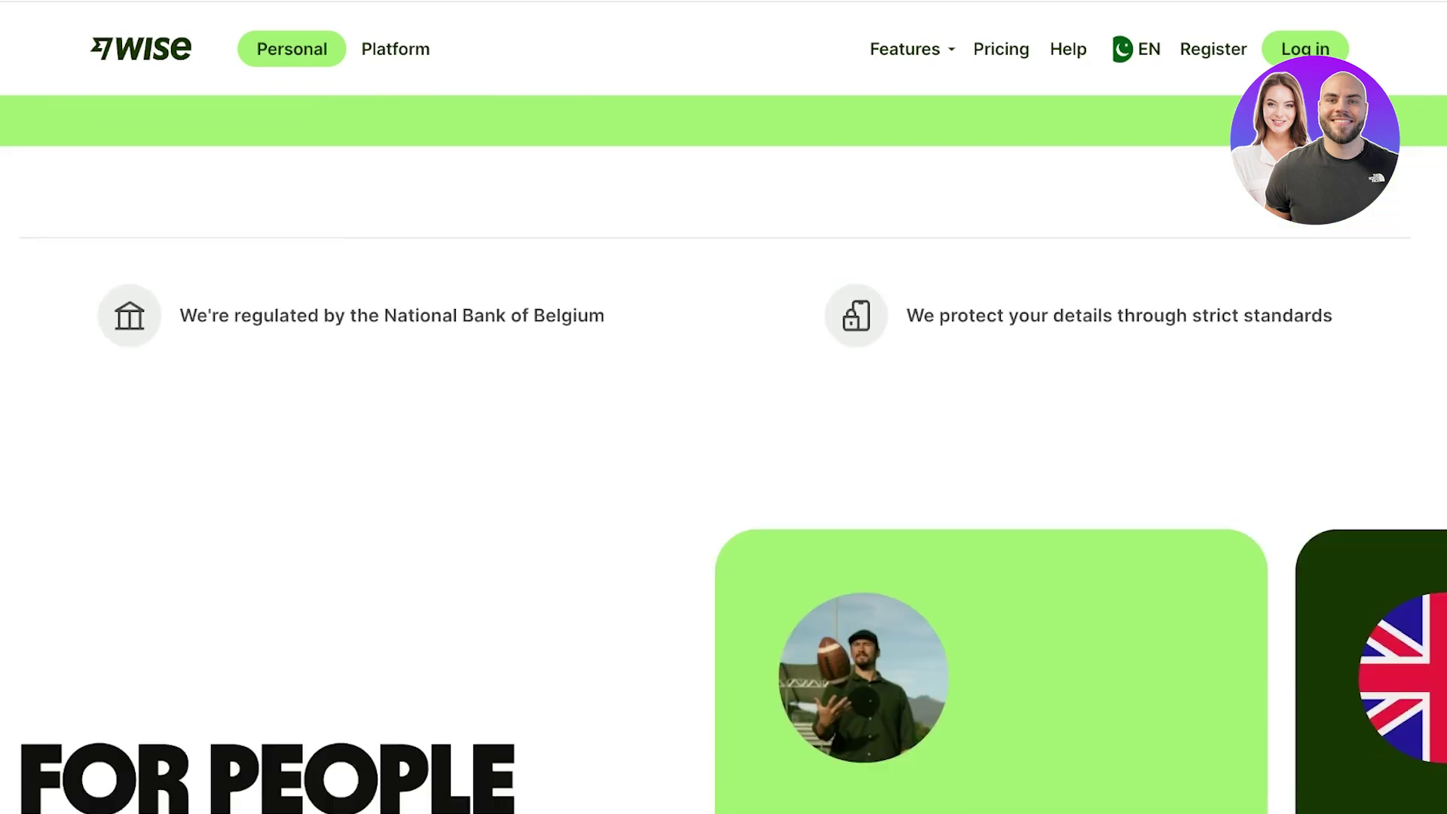
pyautogui.scroll(-11, 724, 452)
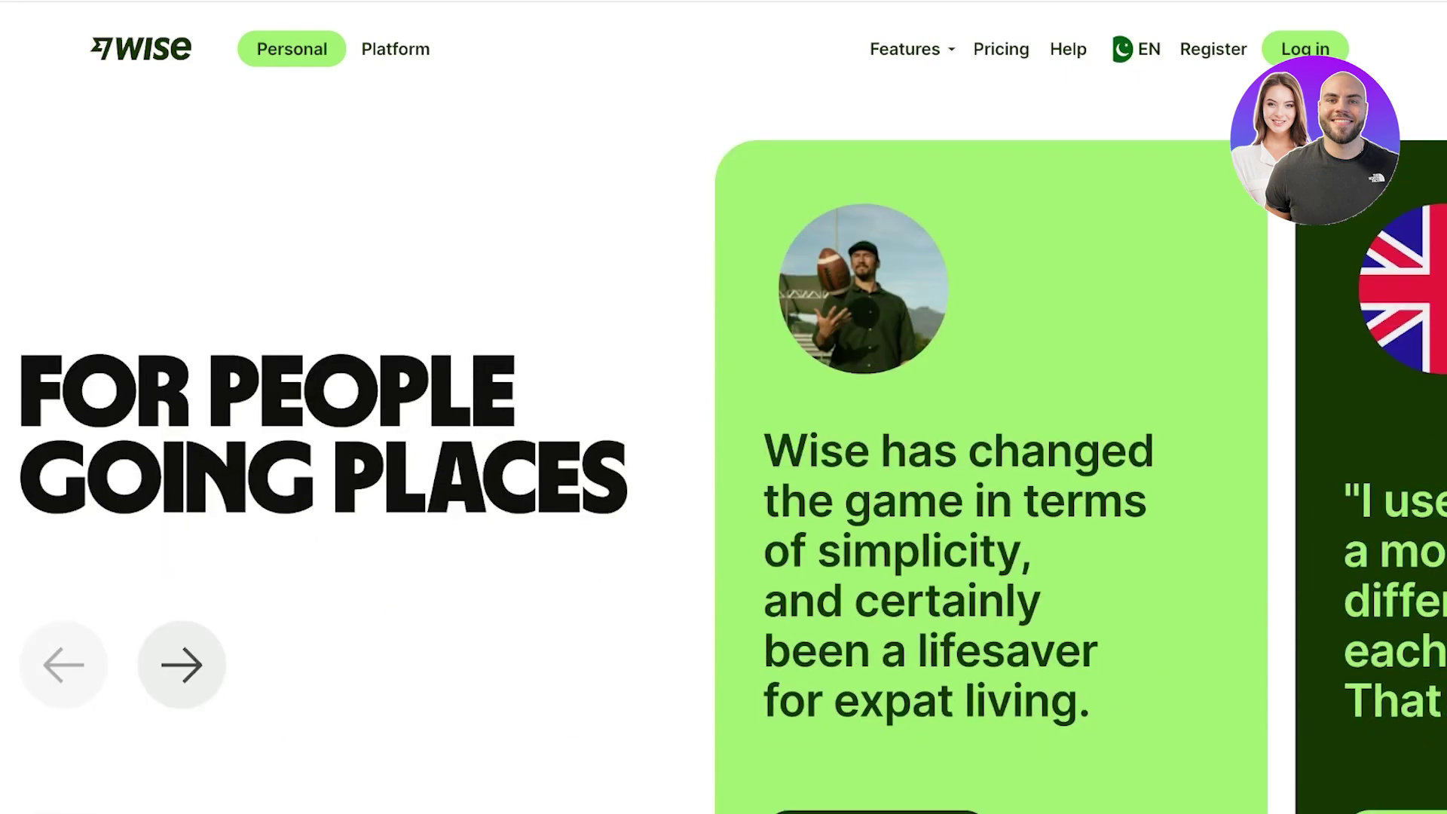
pyautogui.scroll(-5, 724, 452)
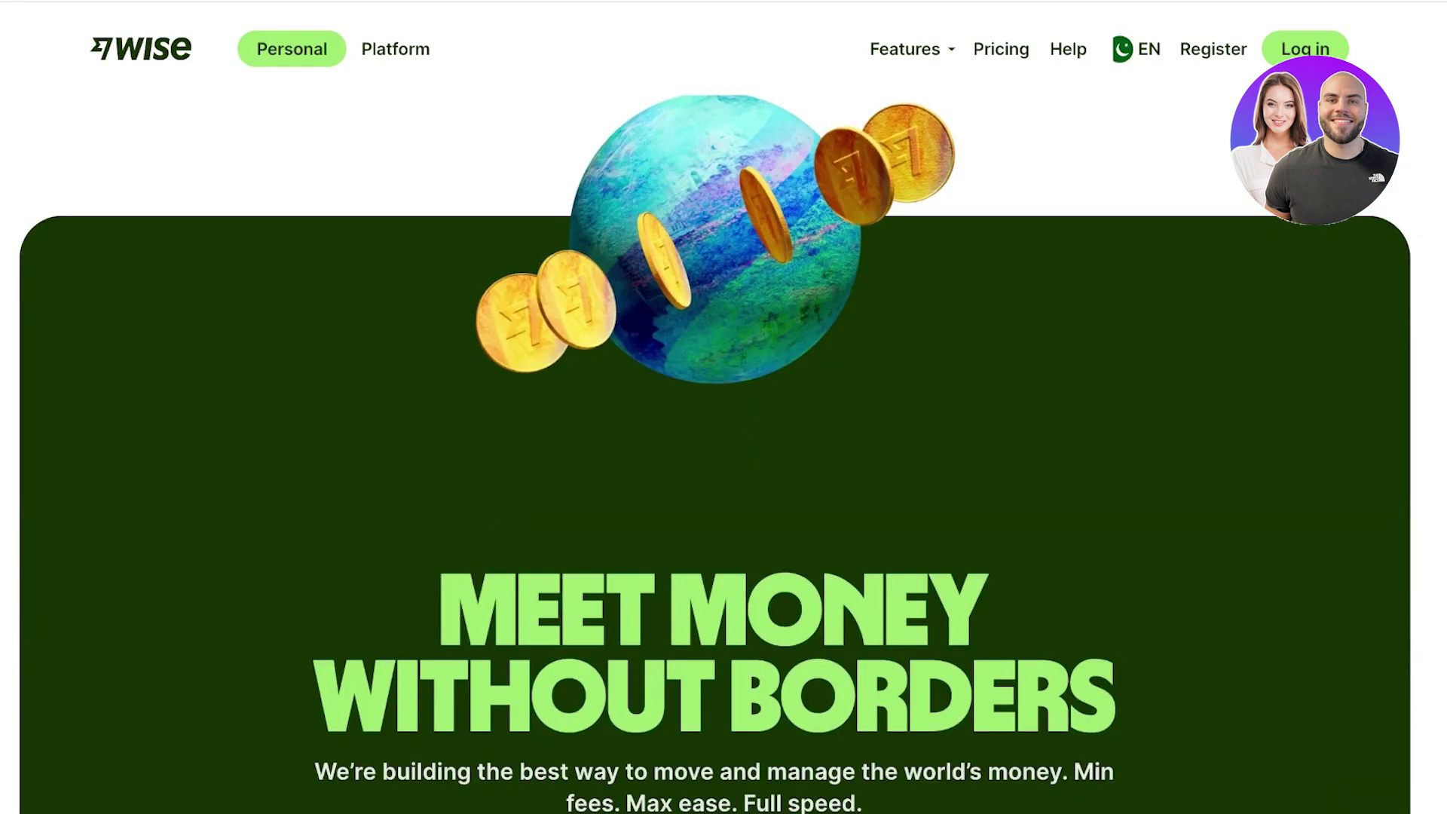
pyautogui.scroll(-8, 723, 452)
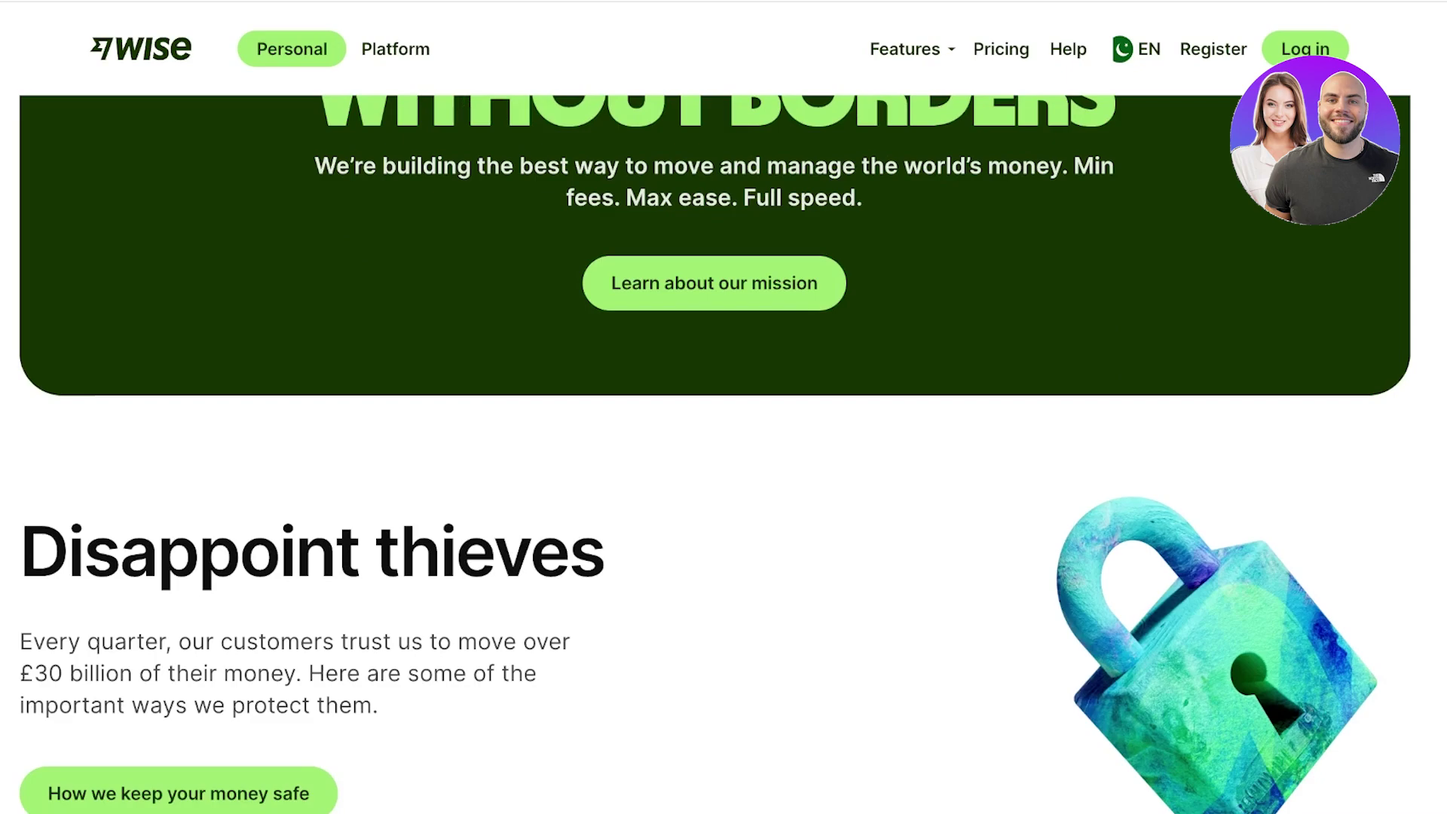
pyautogui.scroll(-3, 724, 452)
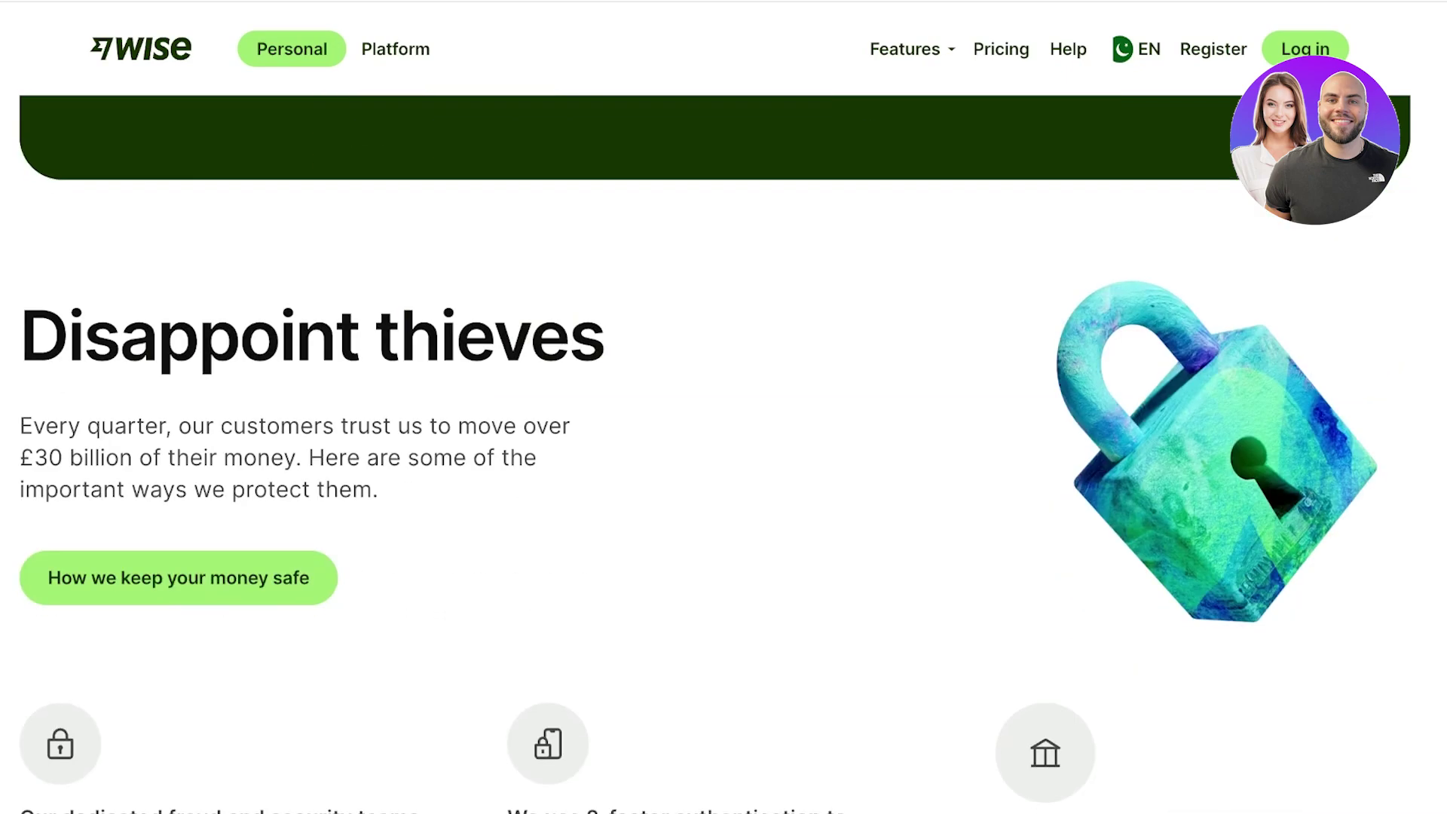
pyautogui.scroll(20, 723, 452)
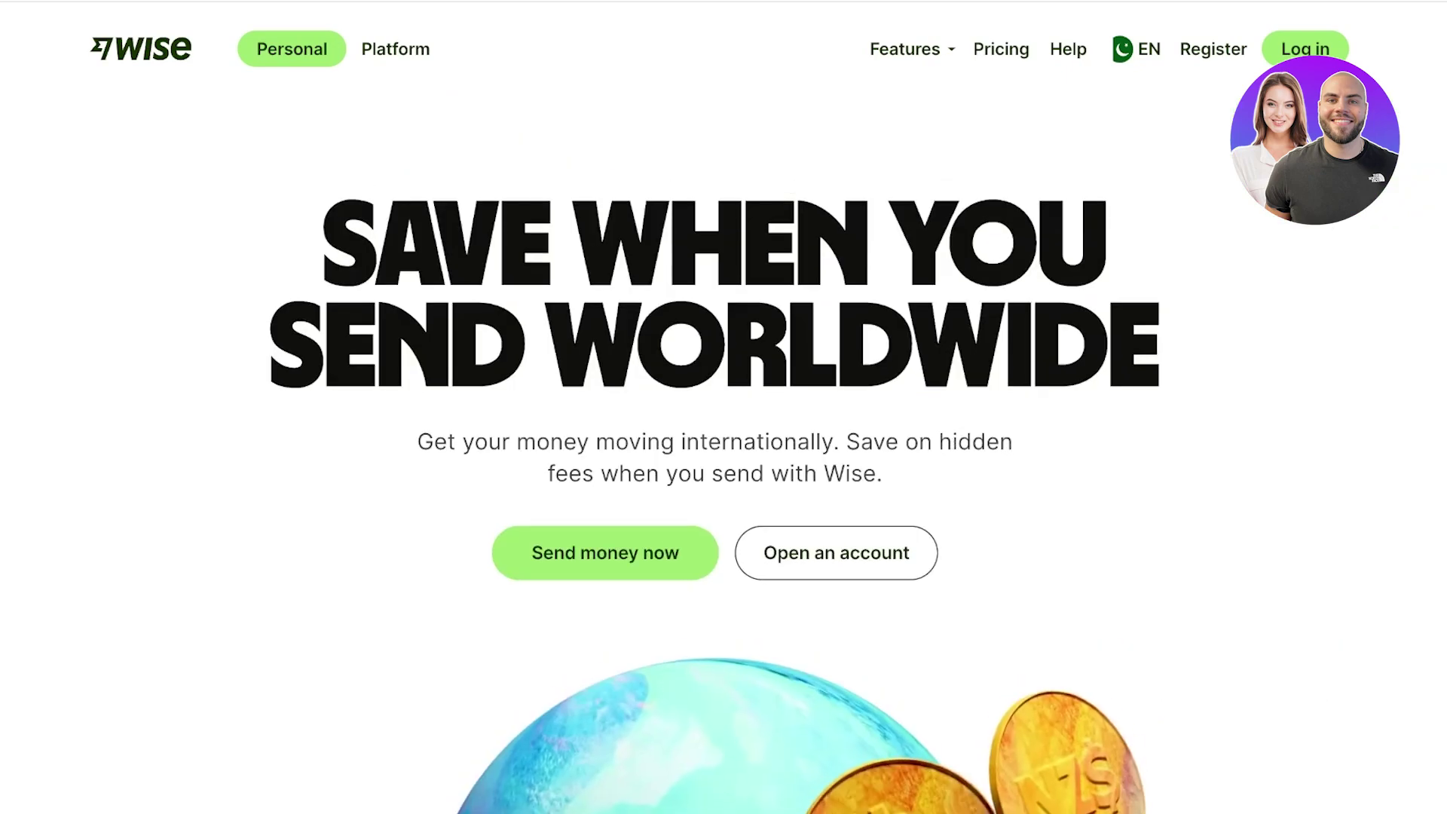
pyautogui.click(395, 49)
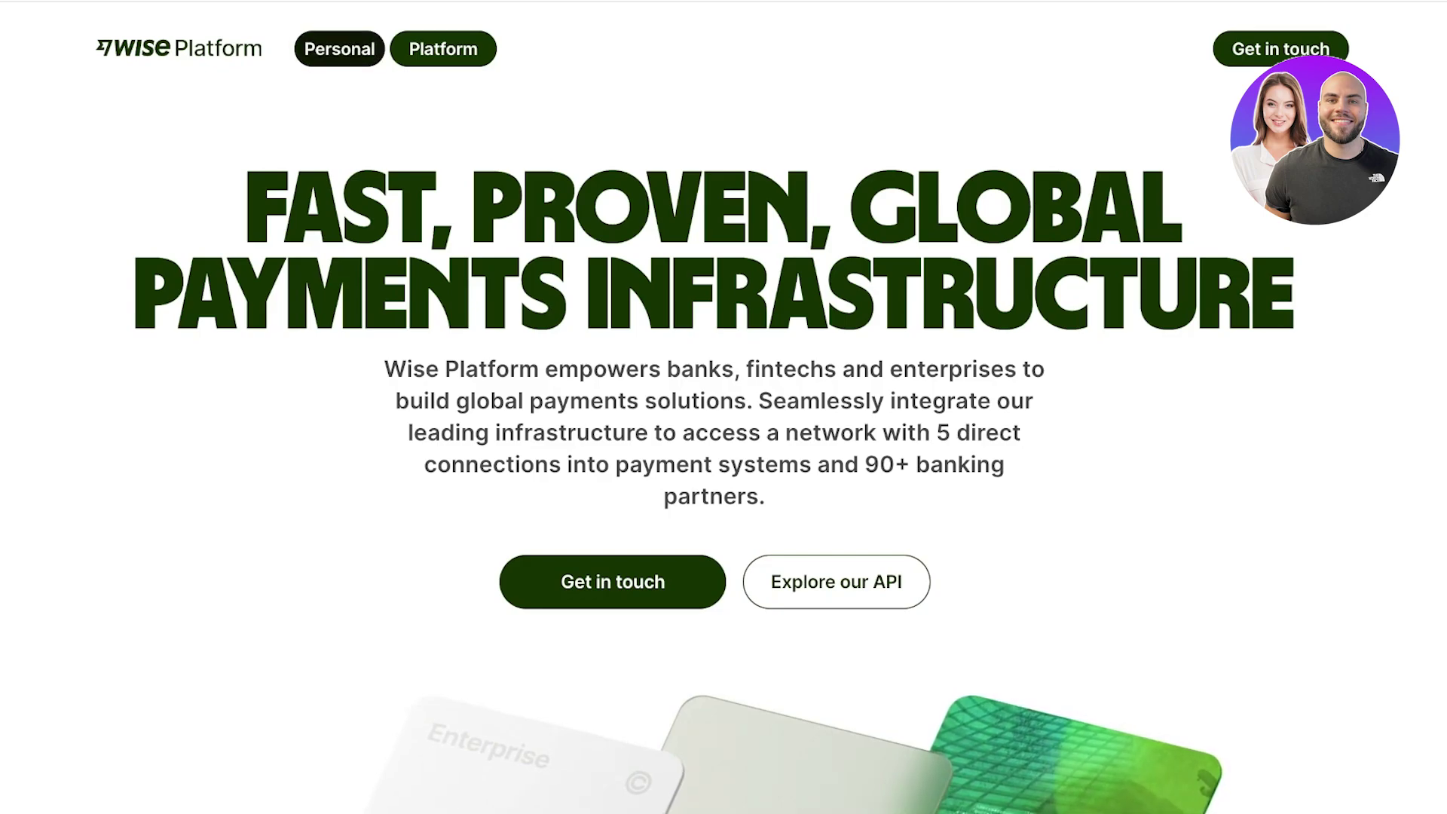
pyautogui.click(339, 49)
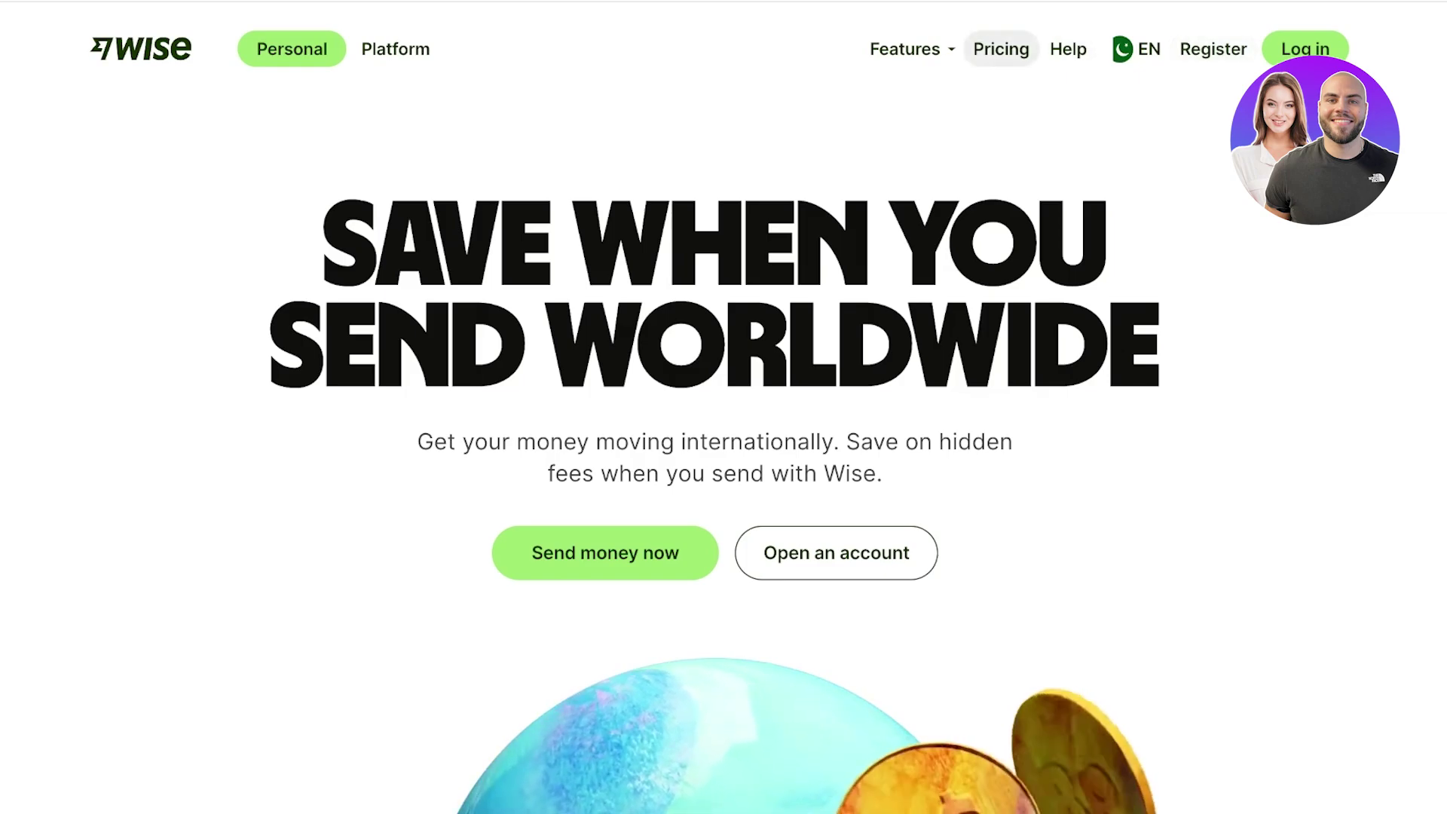
# - Open Pricing and review the UK fee table for sending, card spending and receiving money
pyautogui.click(1001, 49)
pyautogui.scroll(-2, 724, 407)
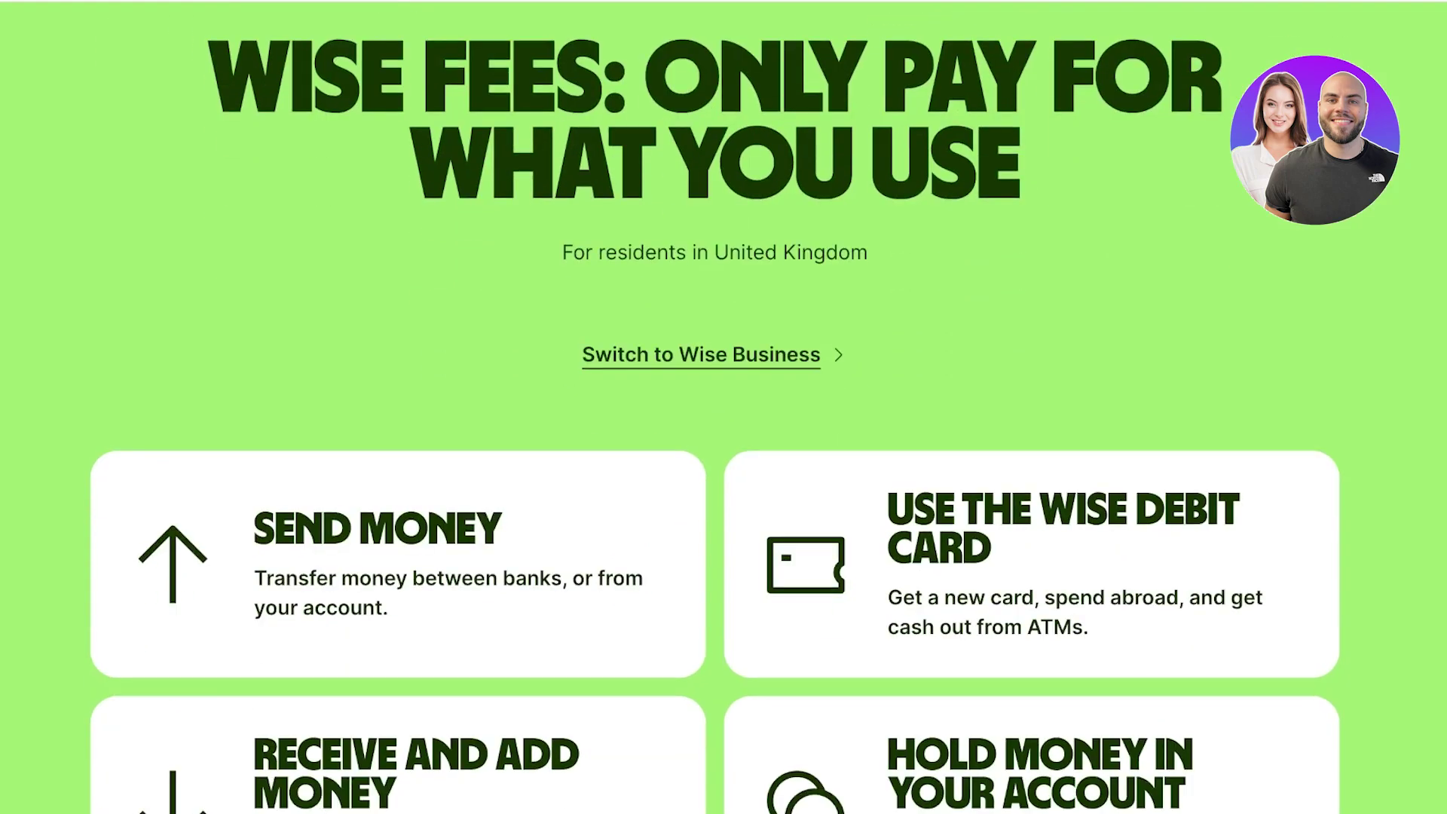
pyautogui.scroll(2, 724, 407)
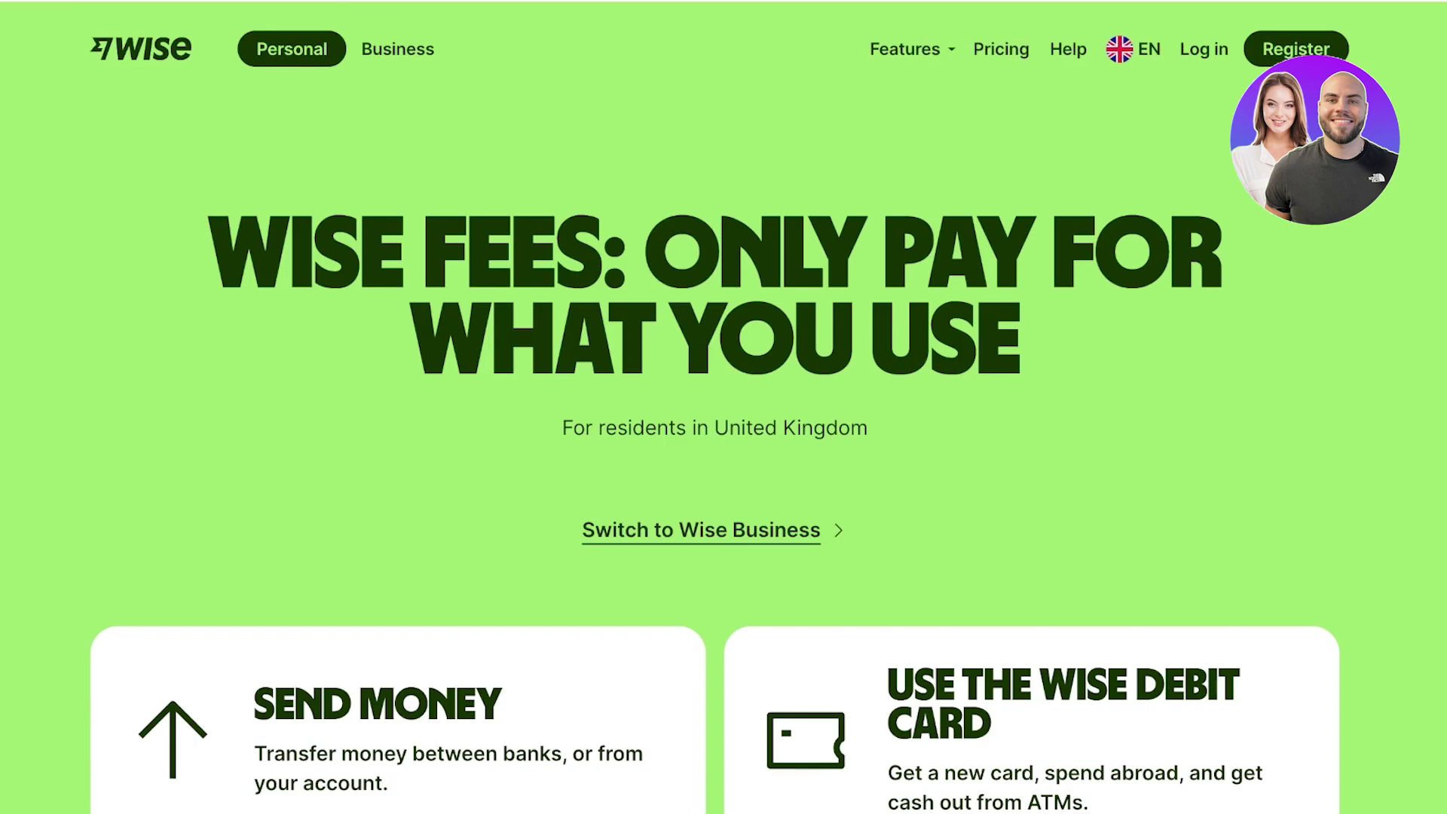
pyautogui.scroll(-6, 724, 407)
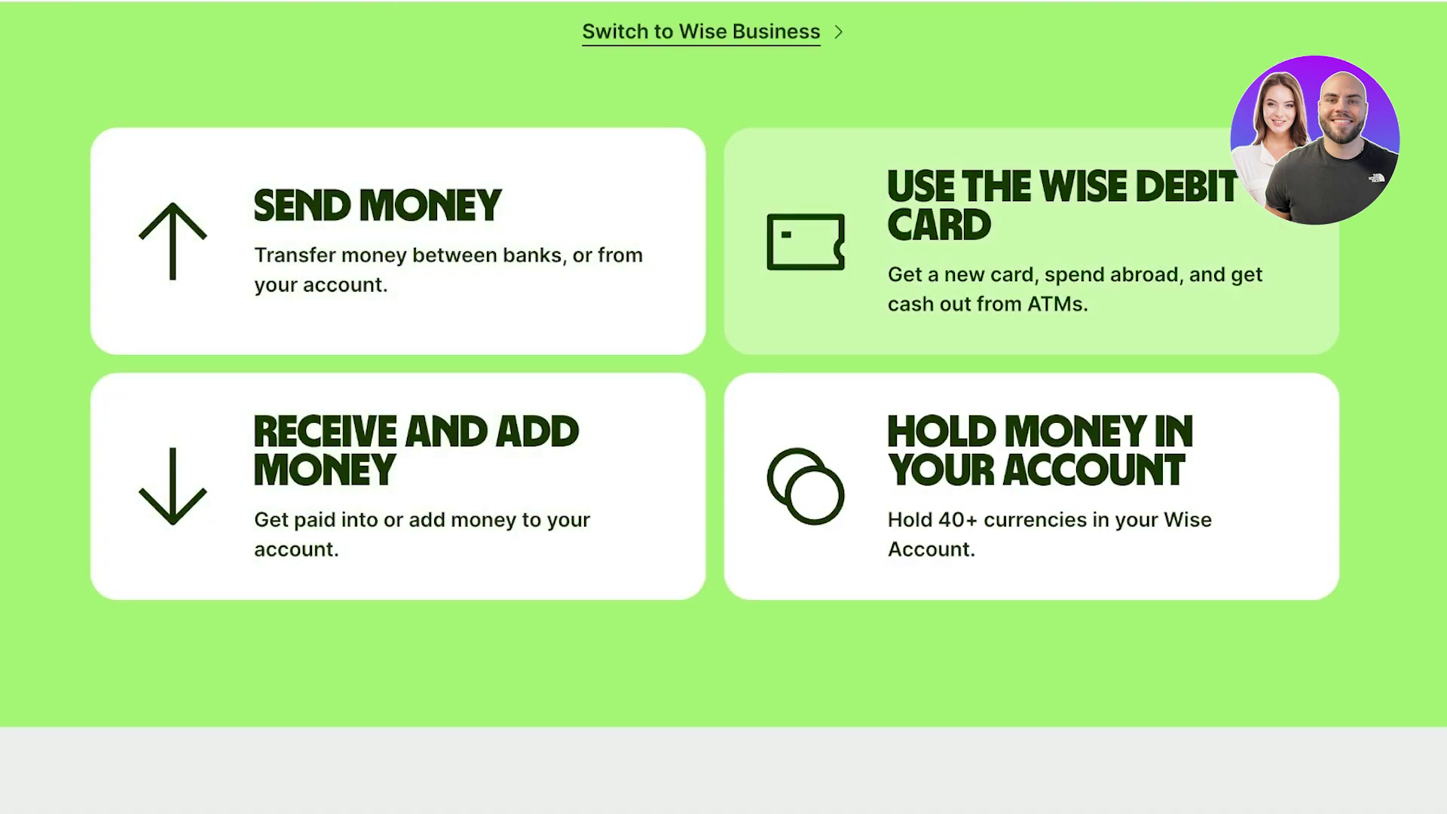
pyautogui.scroll(-10, 723, 407)
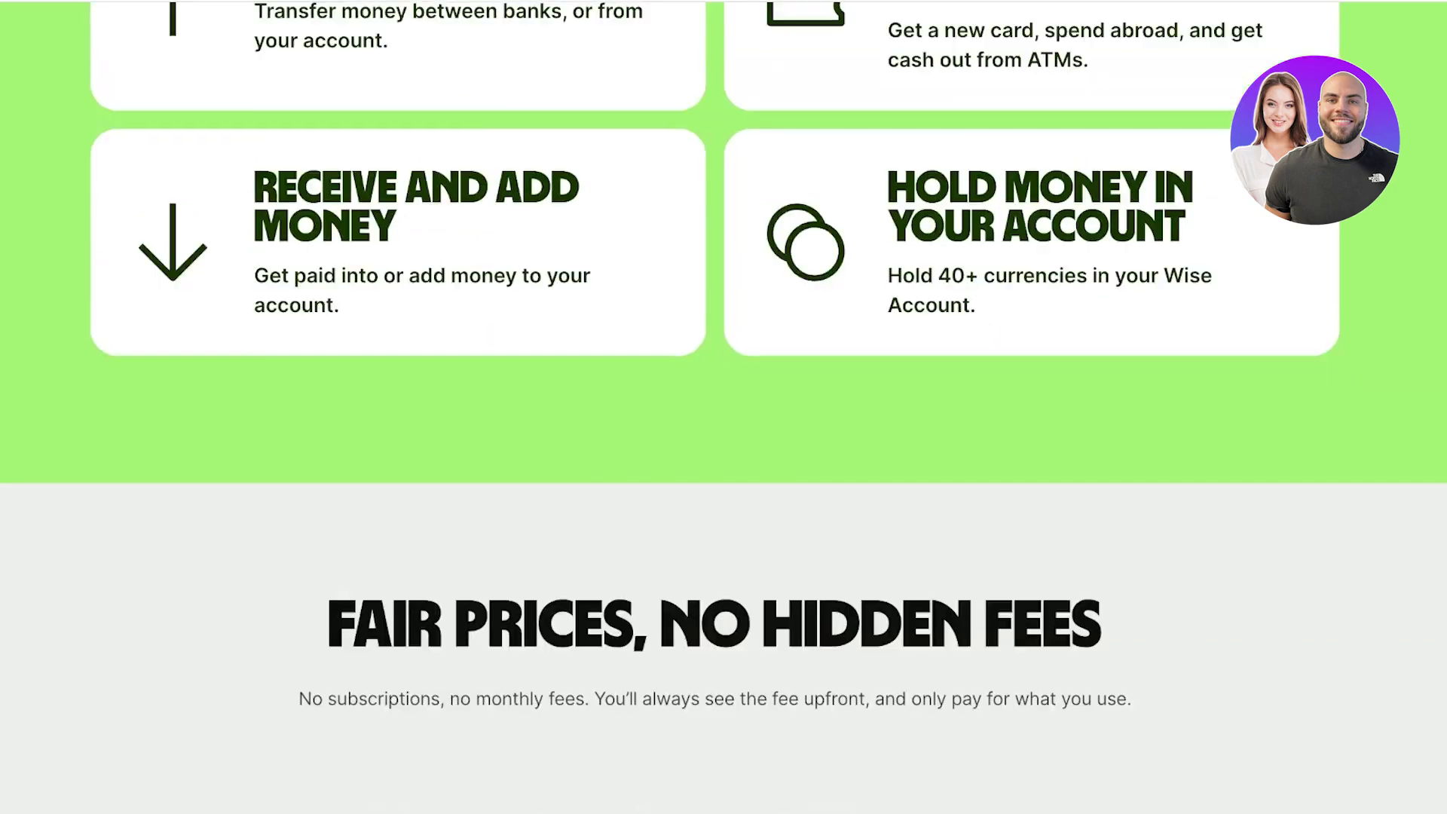
pyautogui.scroll(-1, 724, 407)
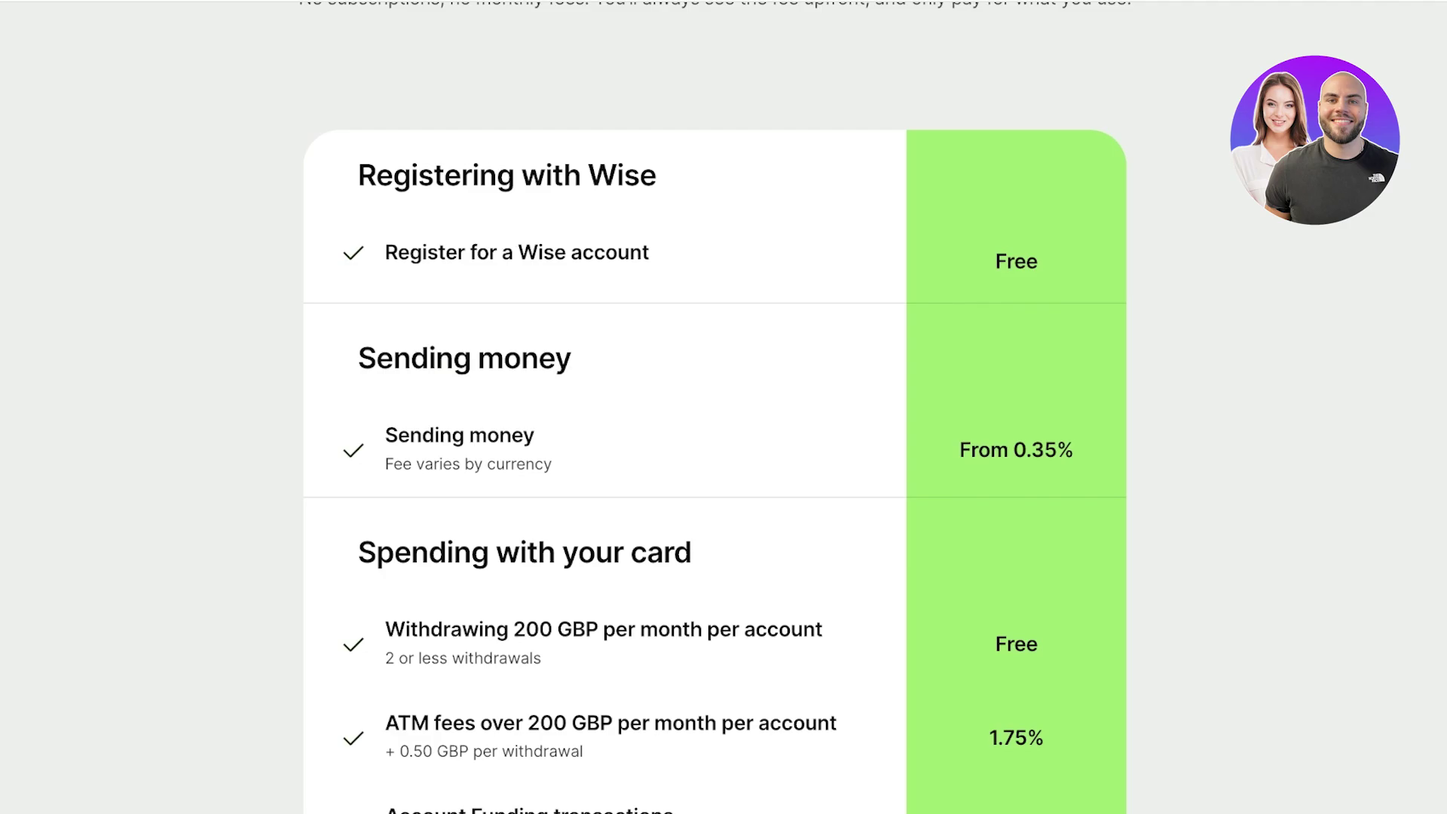
pyautogui.scroll(-3, 714, 407)
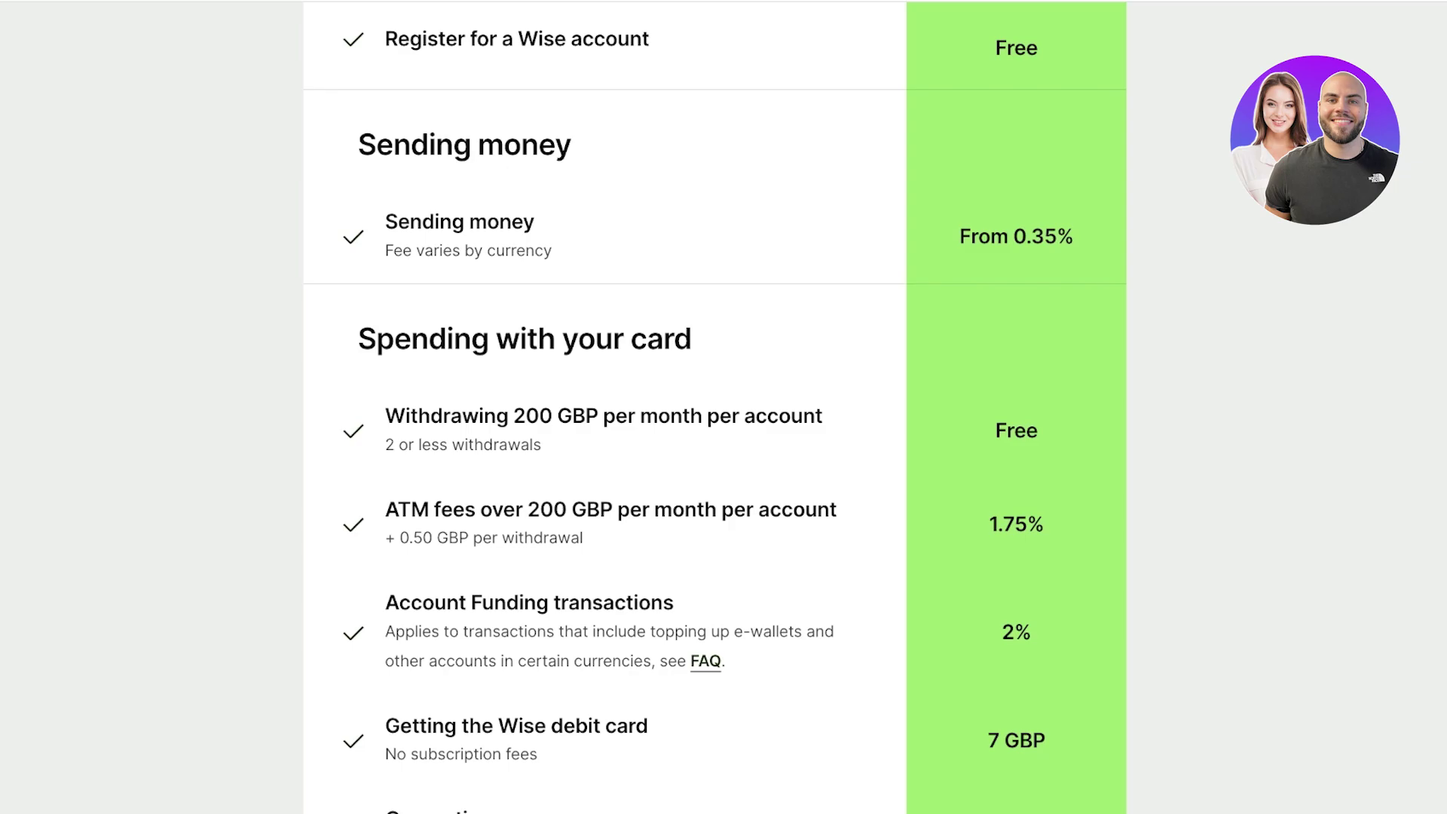
pyautogui.scroll(-1, 715, 405)
pyautogui.scroll(-5, 715, 407)
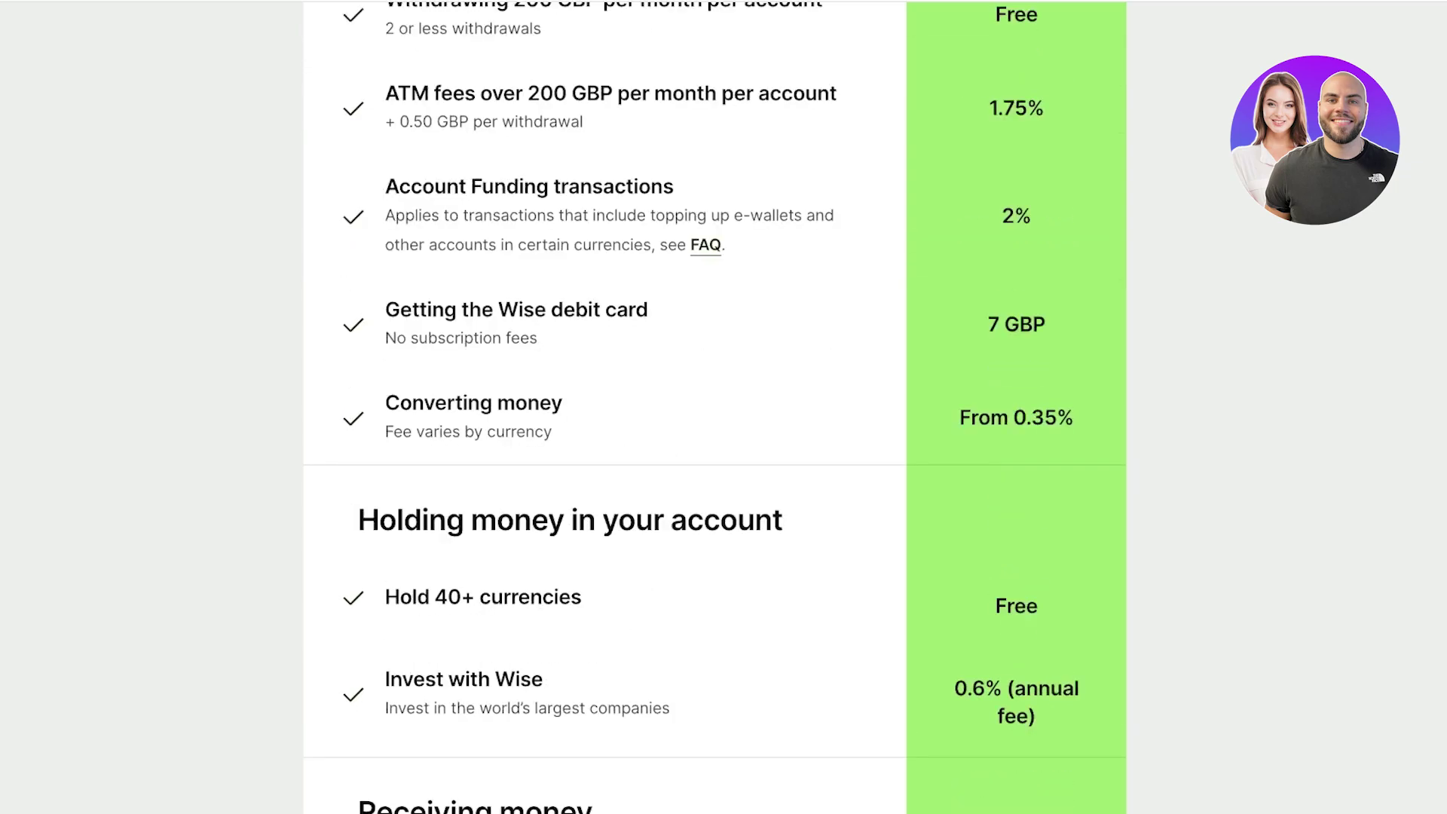
pyautogui.scroll(2, 714, 407)
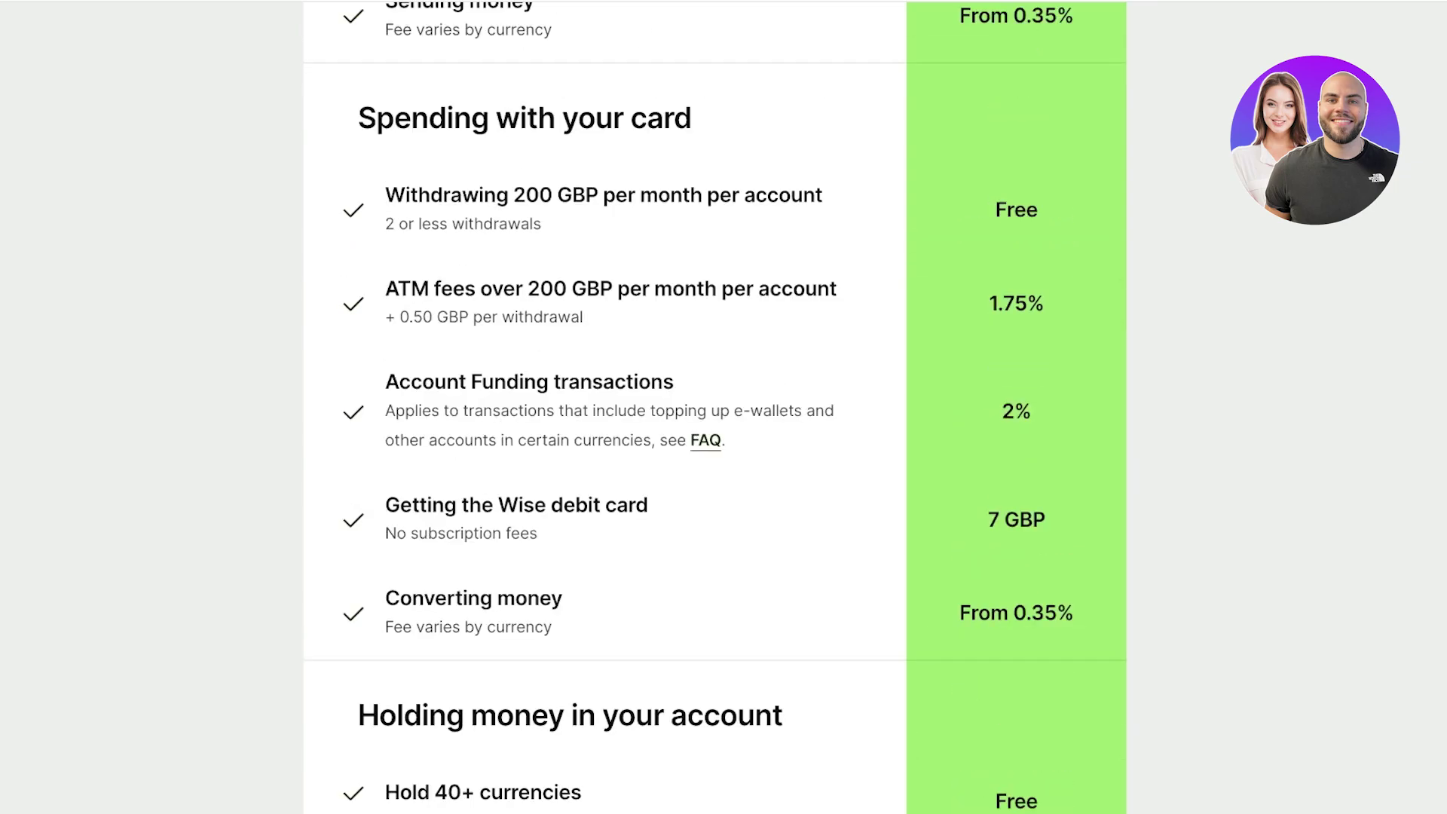
pyautogui.scroll(-1, 710, 405)
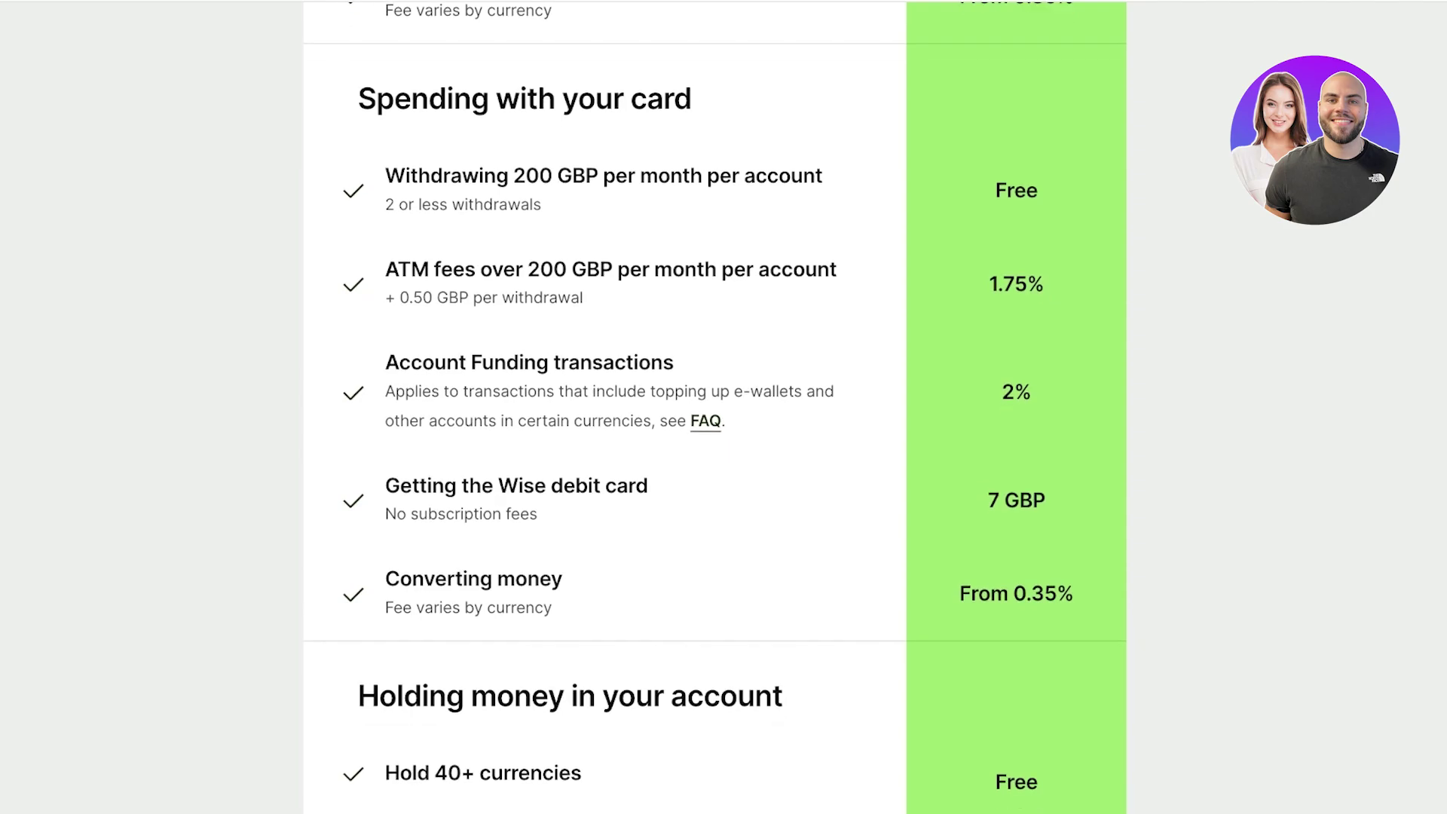
pyautogui.scroll(-6, 714, 407)
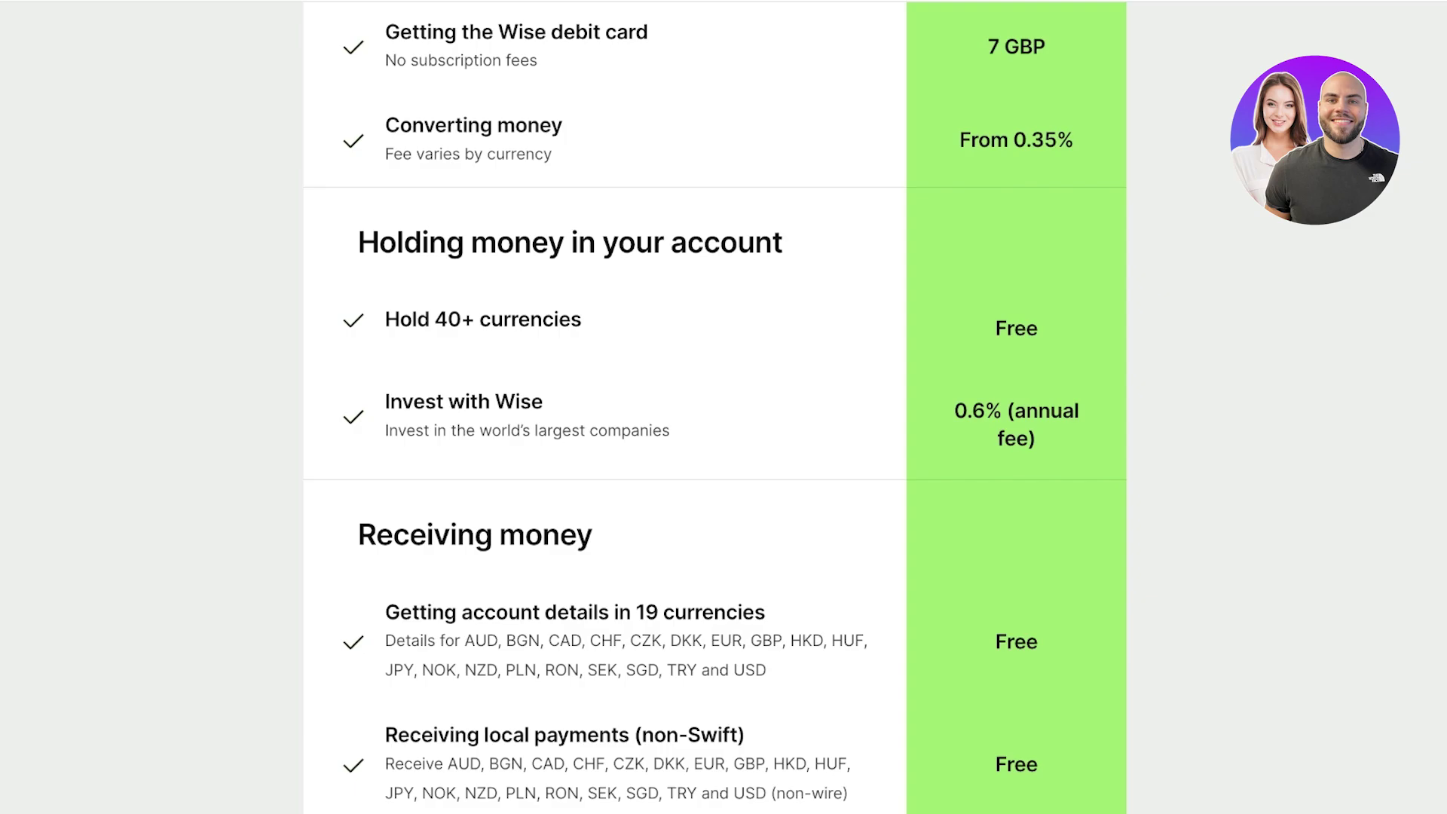
pyautogui.scroll(-5, 714, 407)
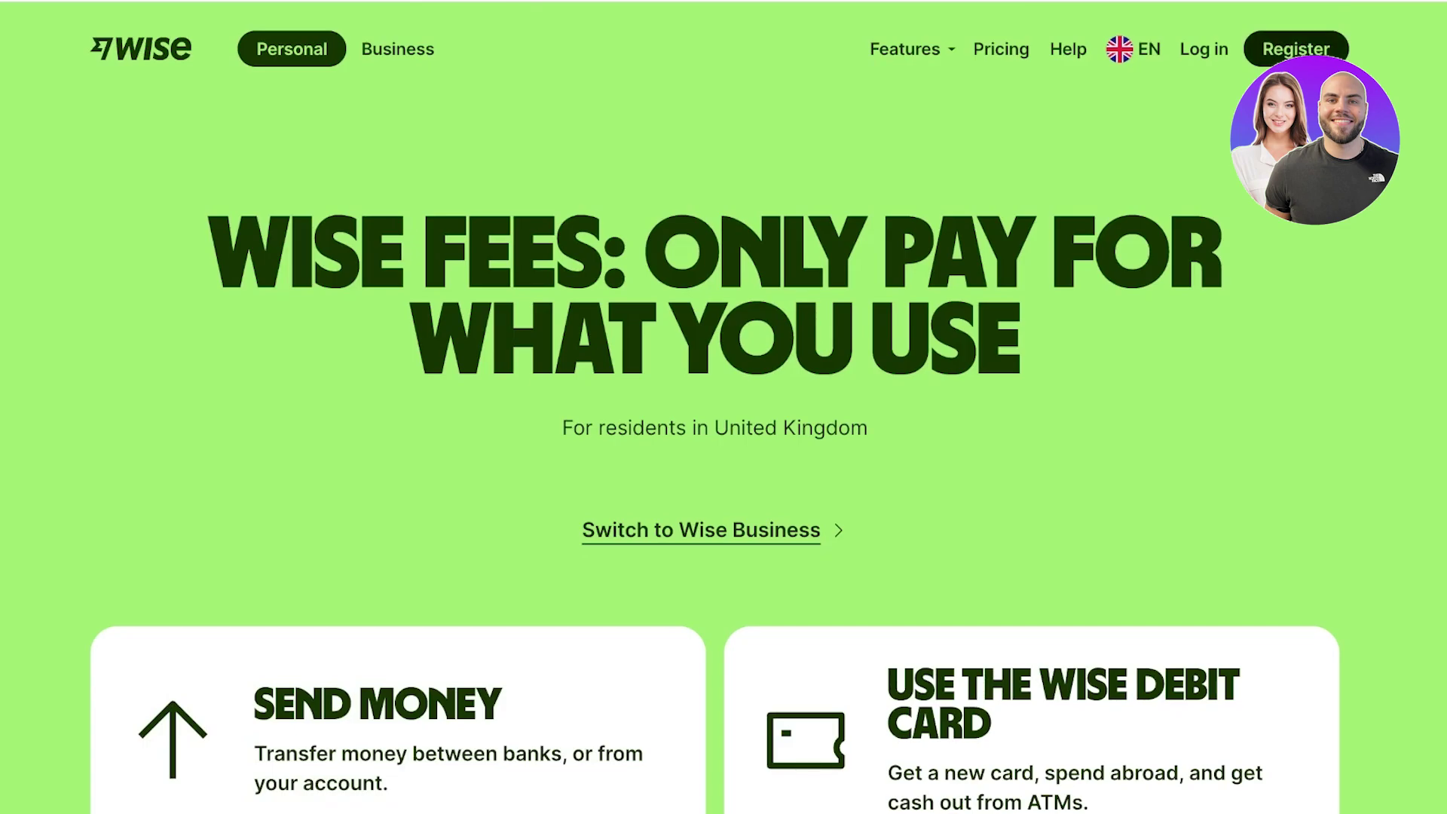
# - Start a new Wise account and enter the sign-up email address
pyautogui.click(1328, 52)
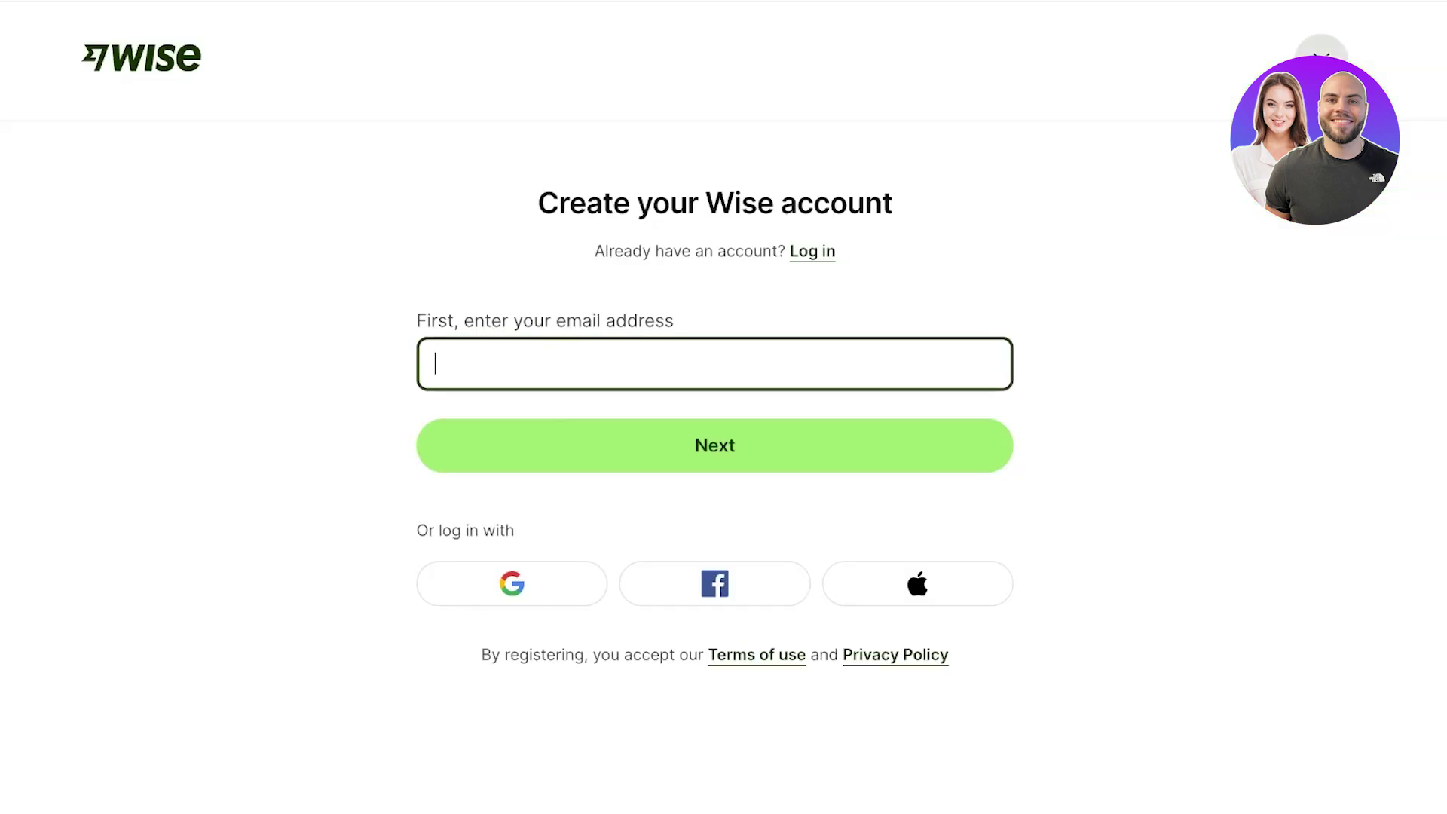
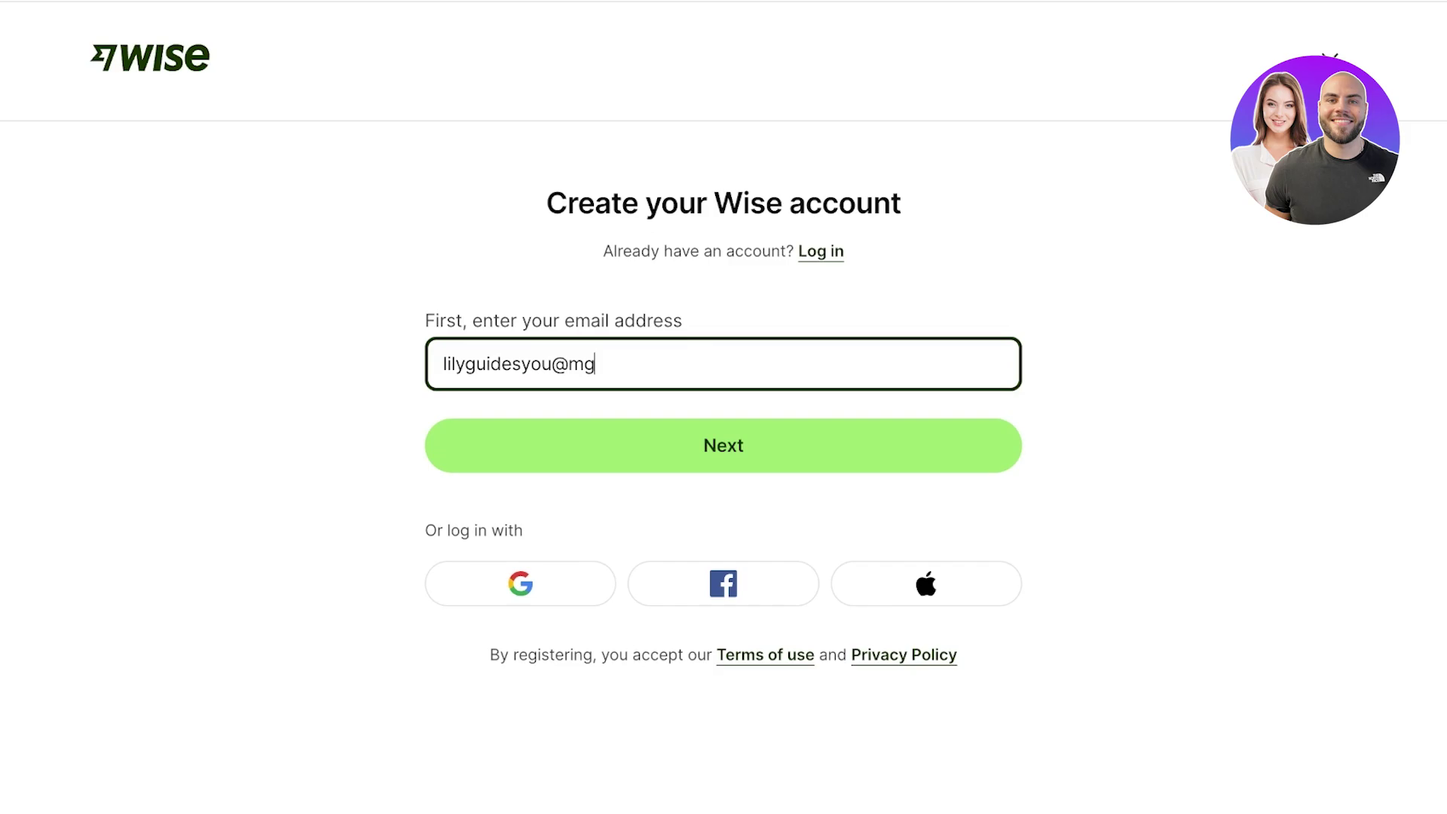
# - Submit the email, confirm Pakistan as the country, and close the Download our app notice
pyautogui.press('Return')
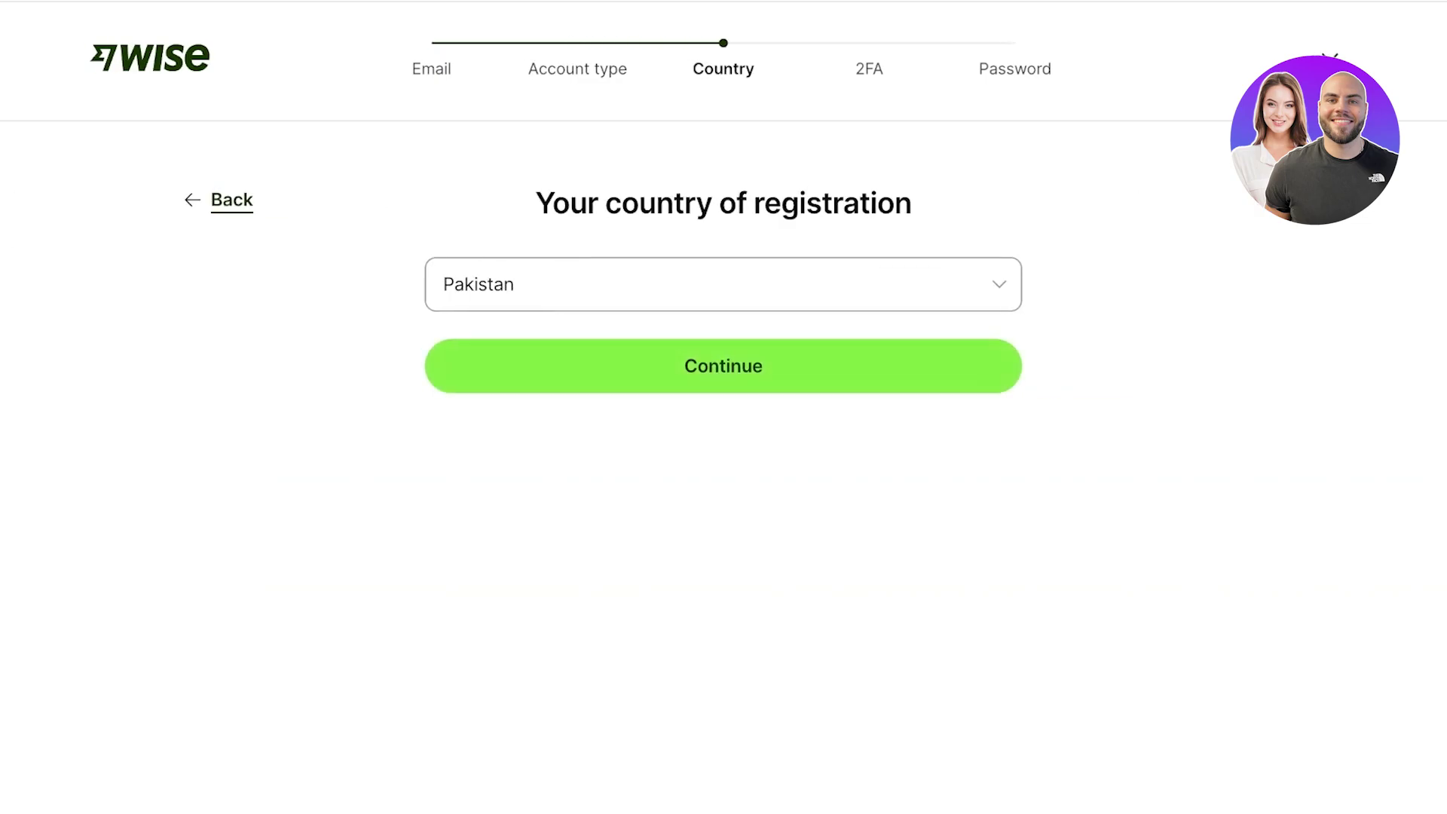
pyautogui.press('Return')
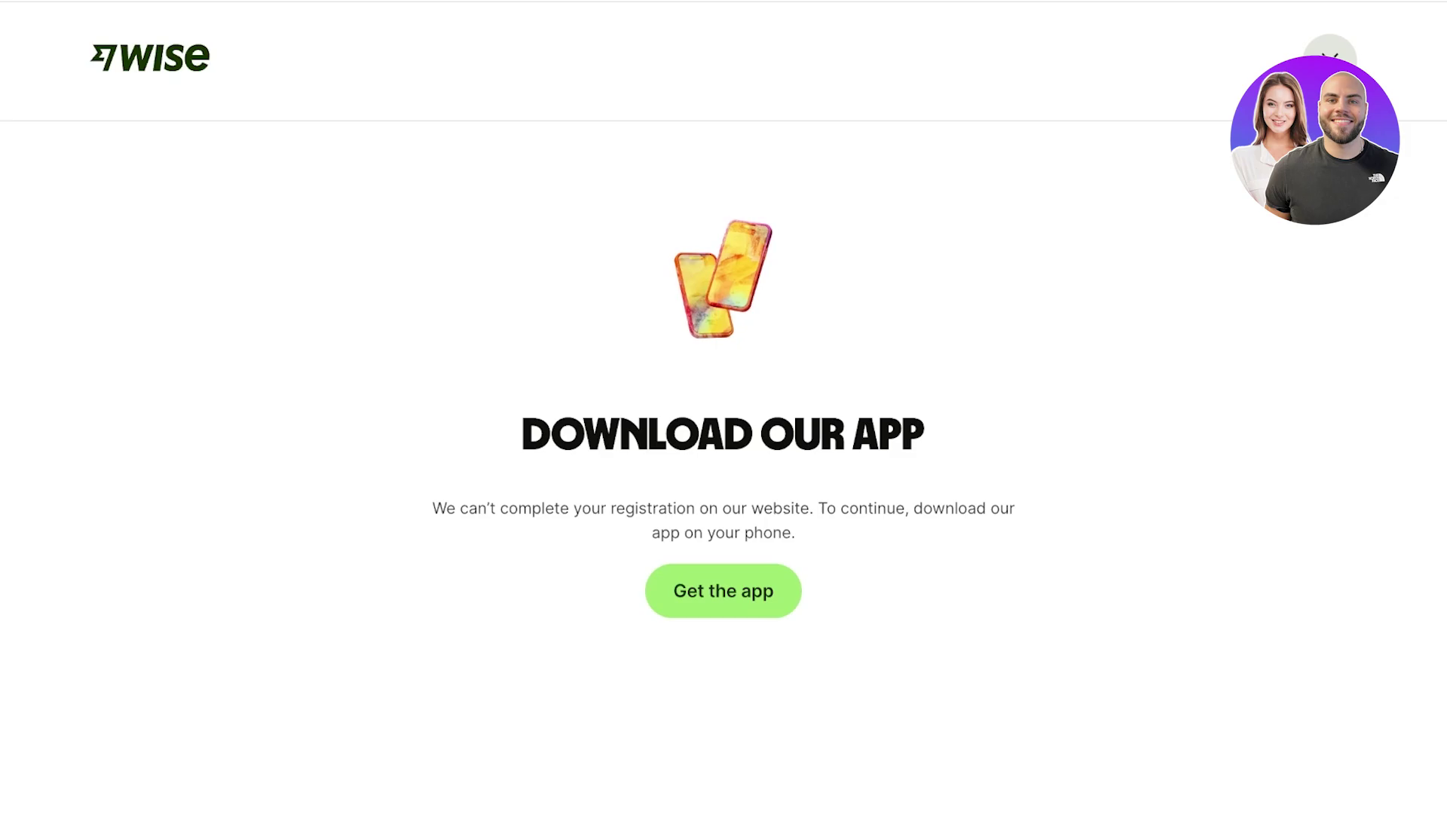
pyautogui.click(1330, 56)
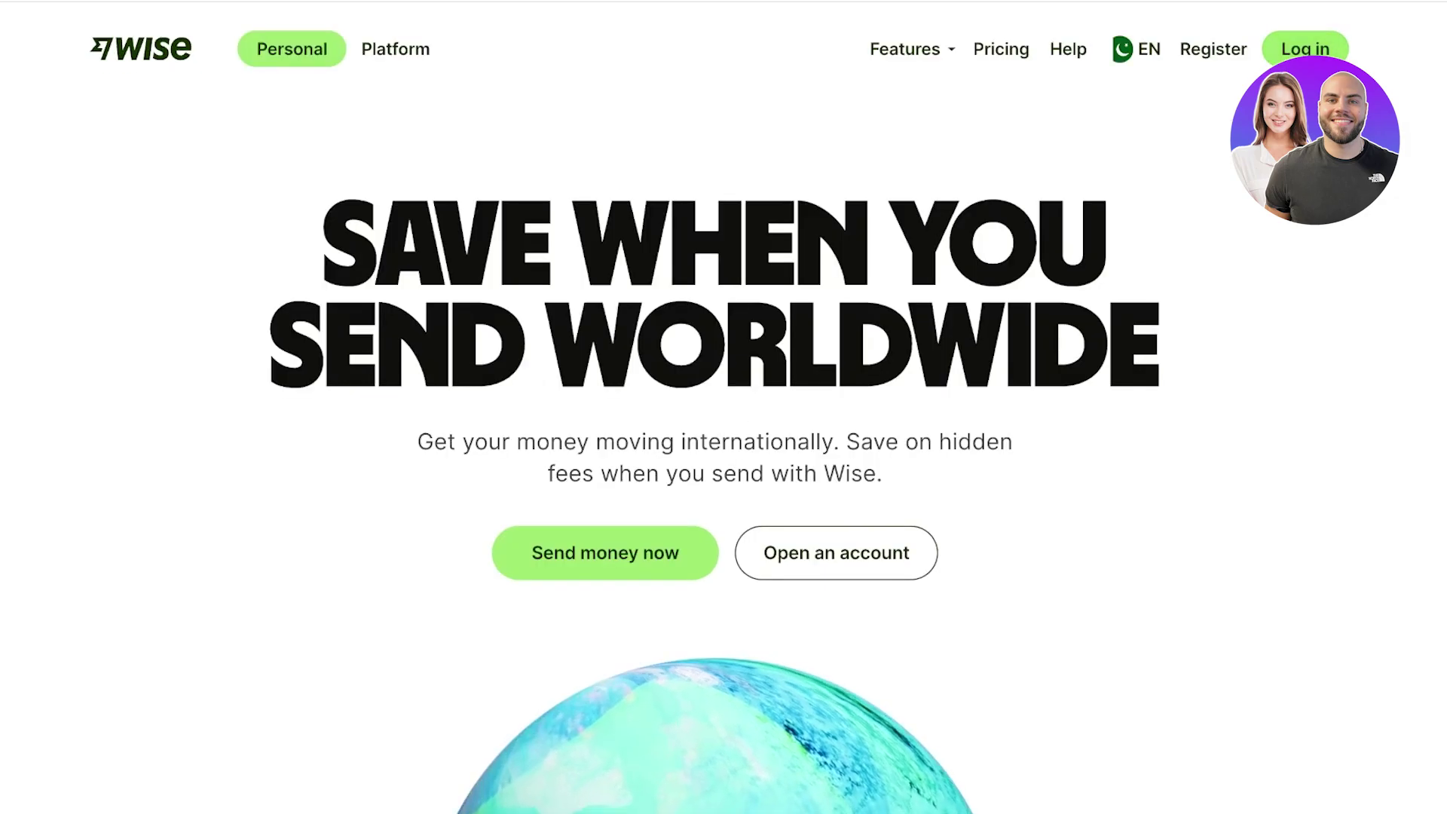
# - Log in to the existing Wise account with the account email and password
pyautogui.click(1326, 53)
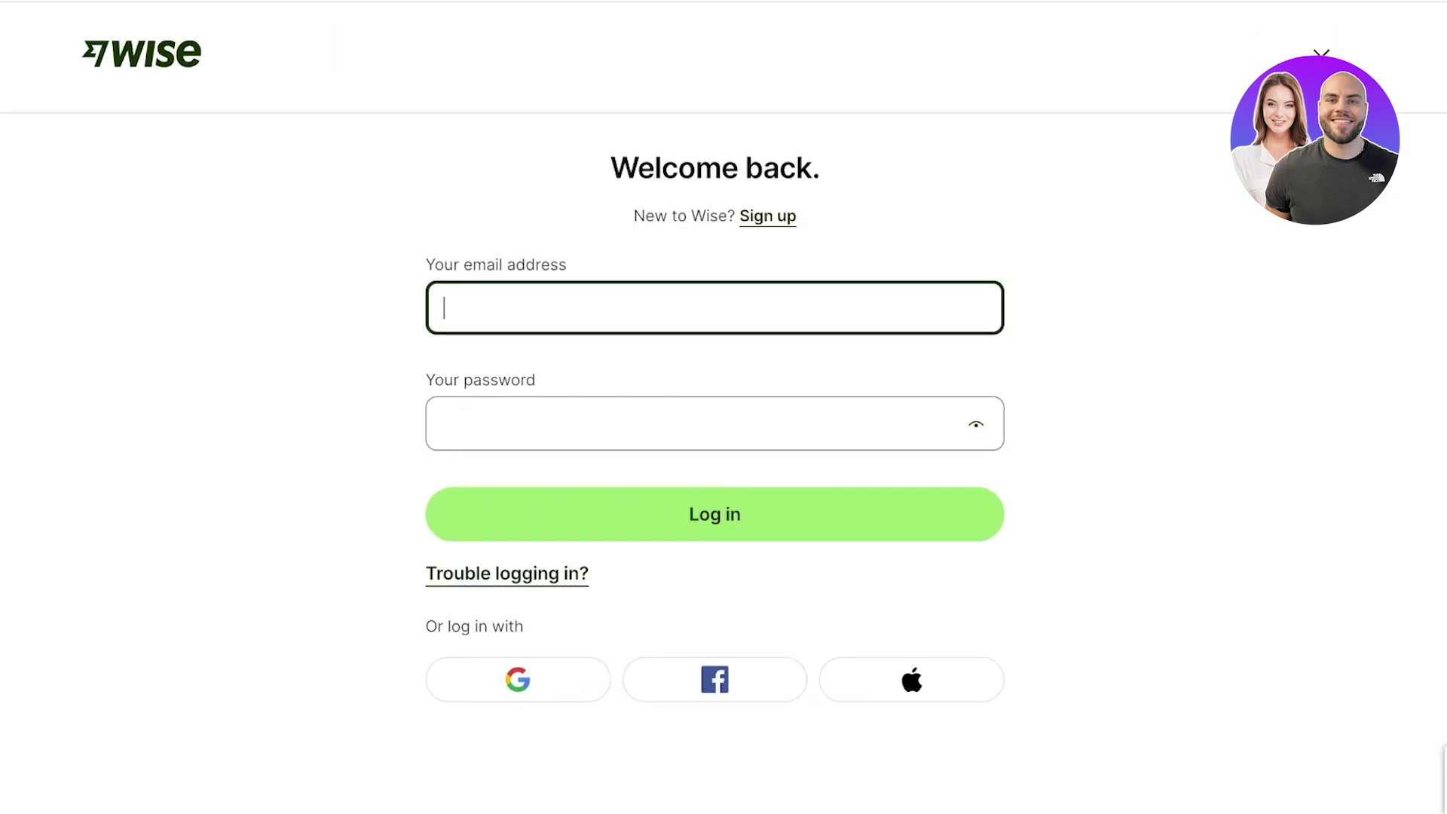
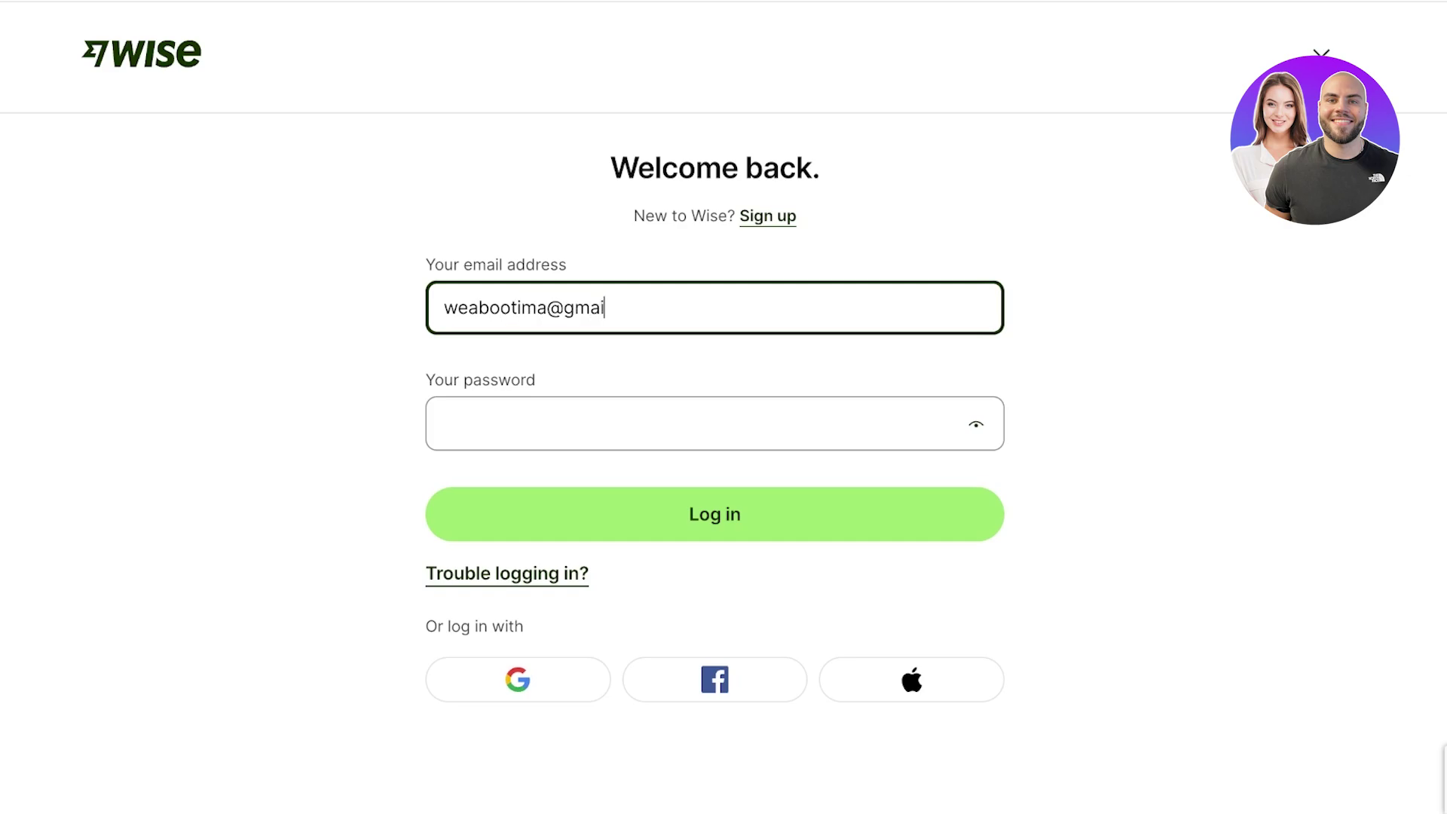
pyautogui.click(446, 423)
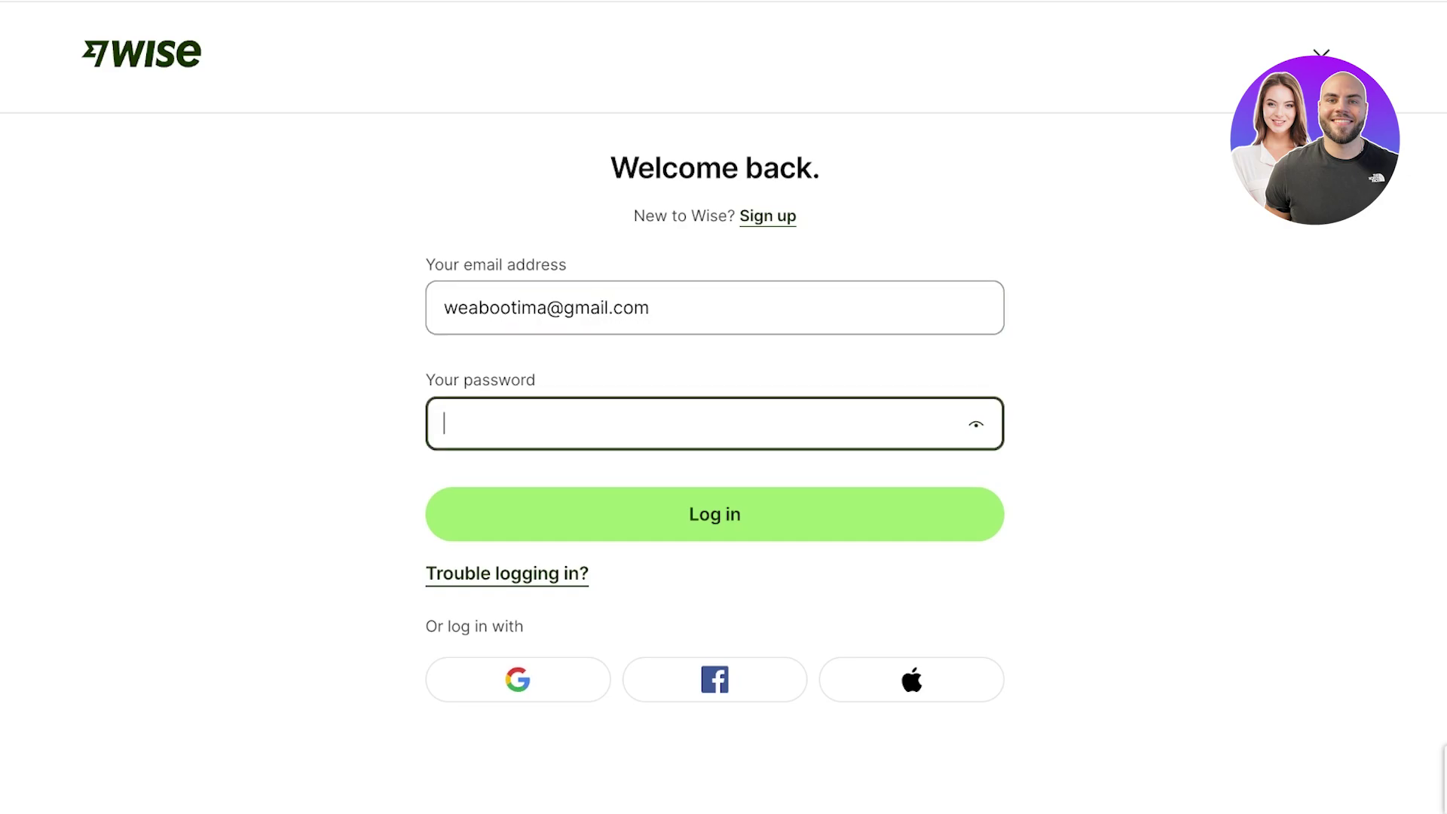
pyautogui.write('*********')
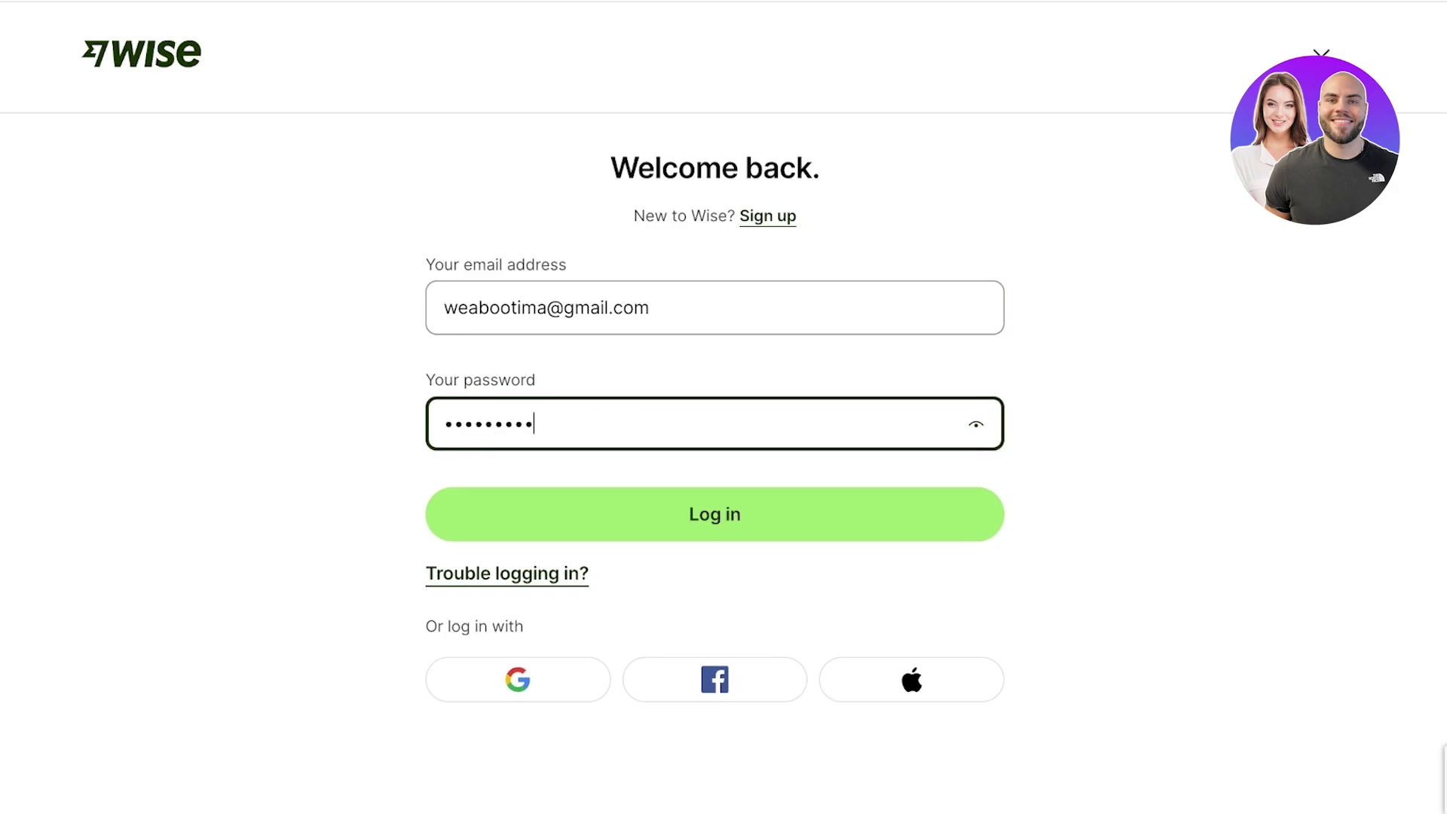
pyautogui.press('Return')
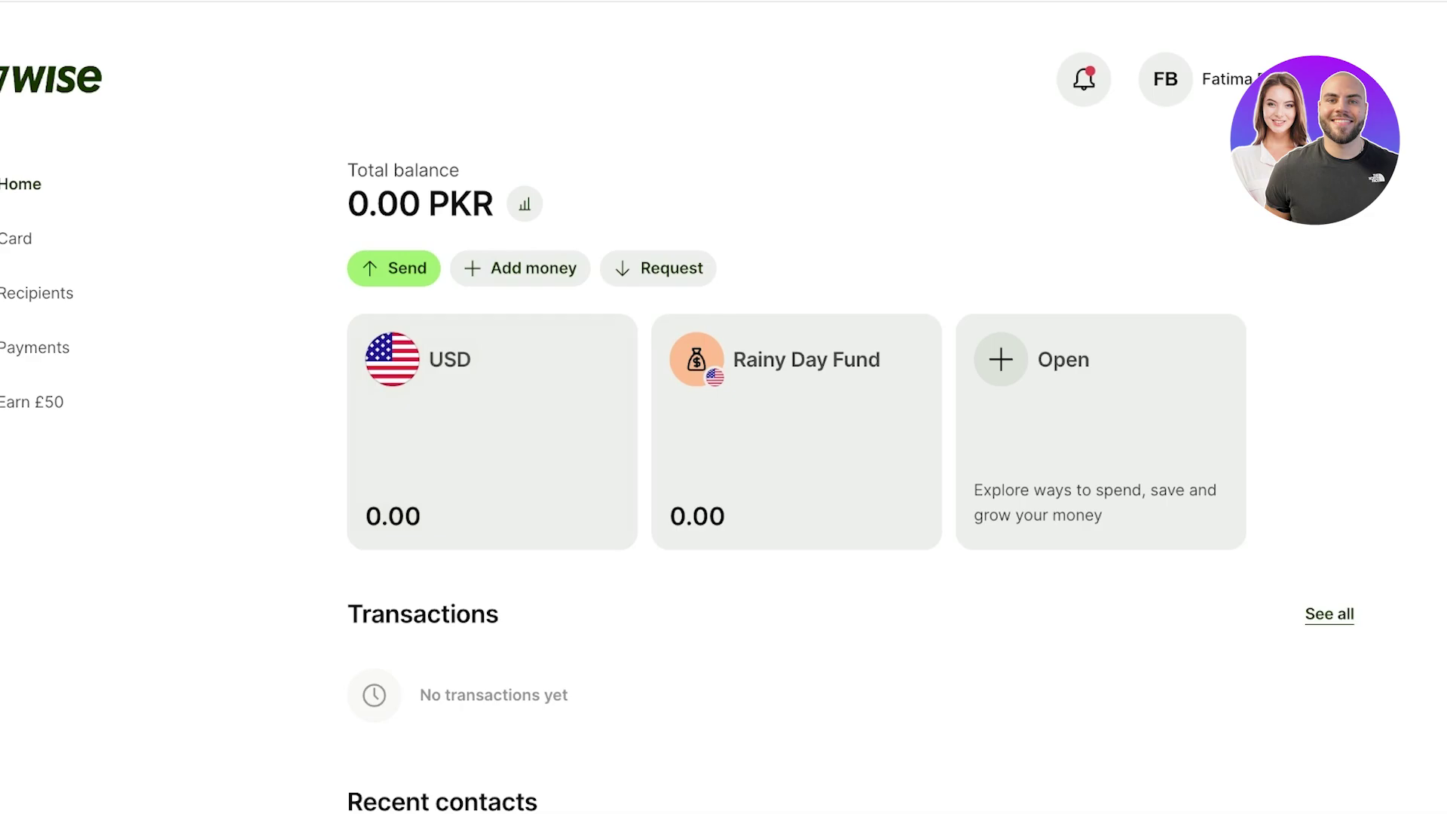
# - Scroll the home dashboard and glance at the account profile options menu, then dismiss it
pyautogui.scroll(-7, 723, 407)
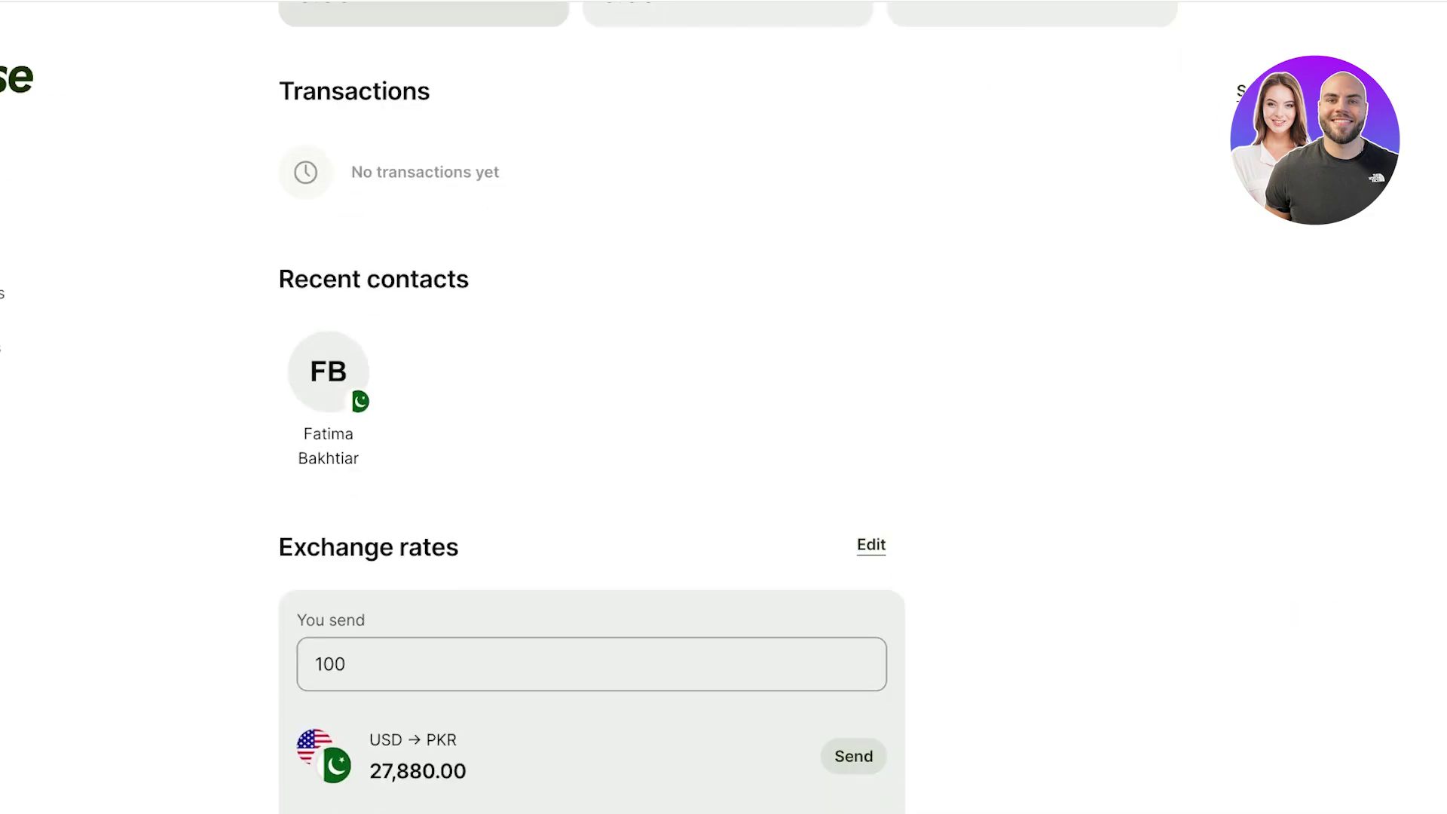
pyautogui.scroll(7, 724, 407)
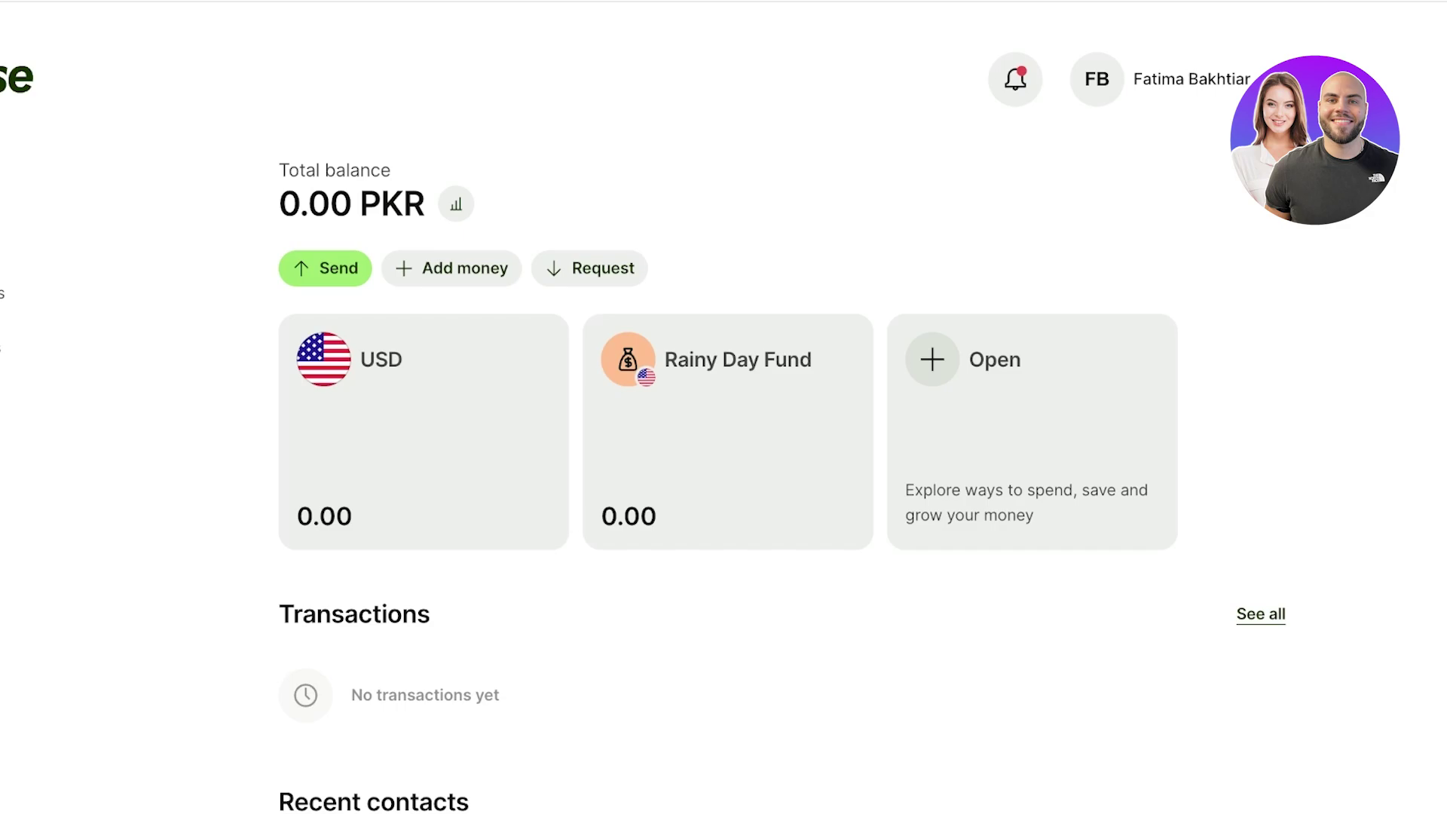
pyautogui.click(1161, 79)
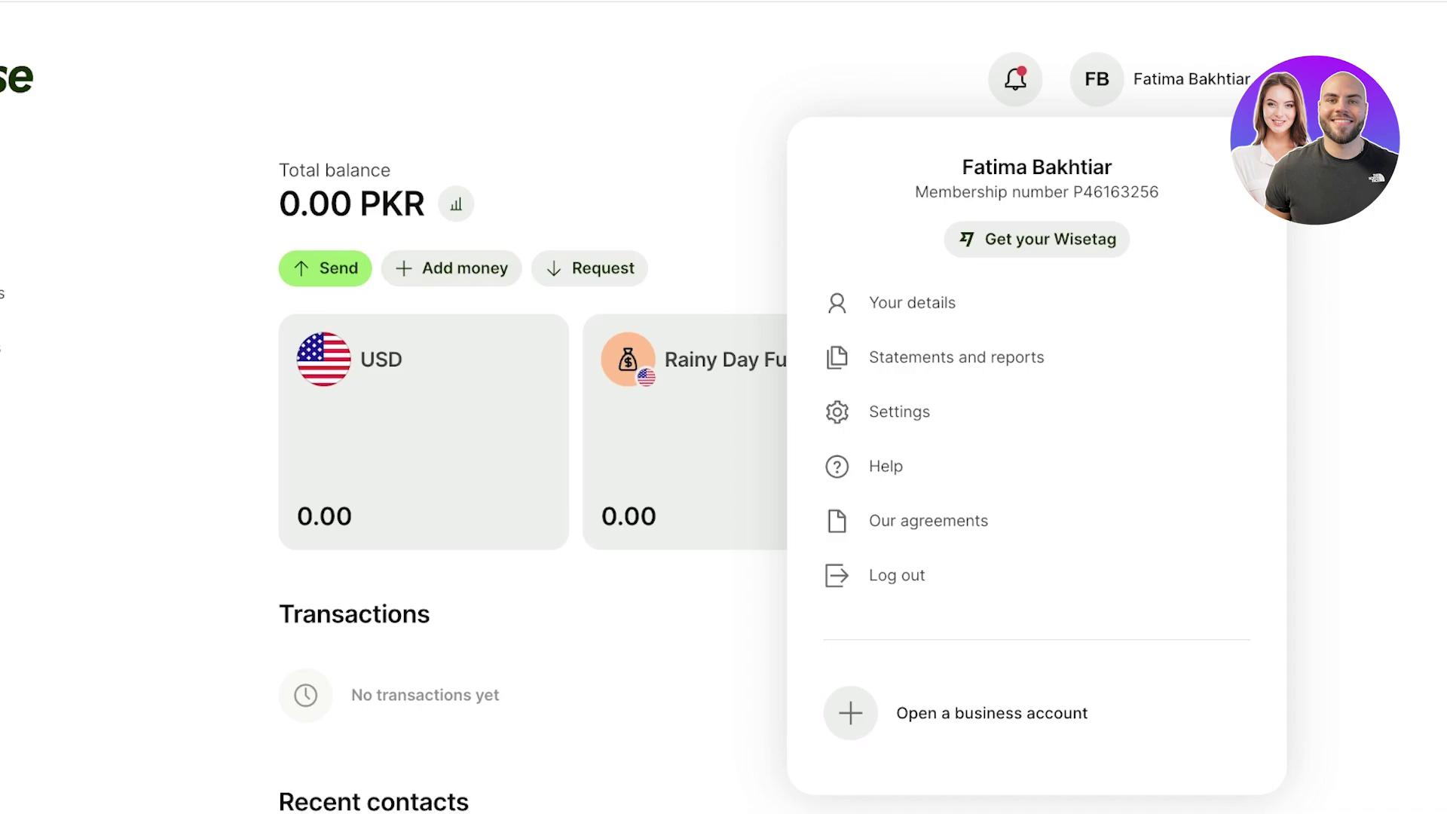
pyautogui.press('Escape')
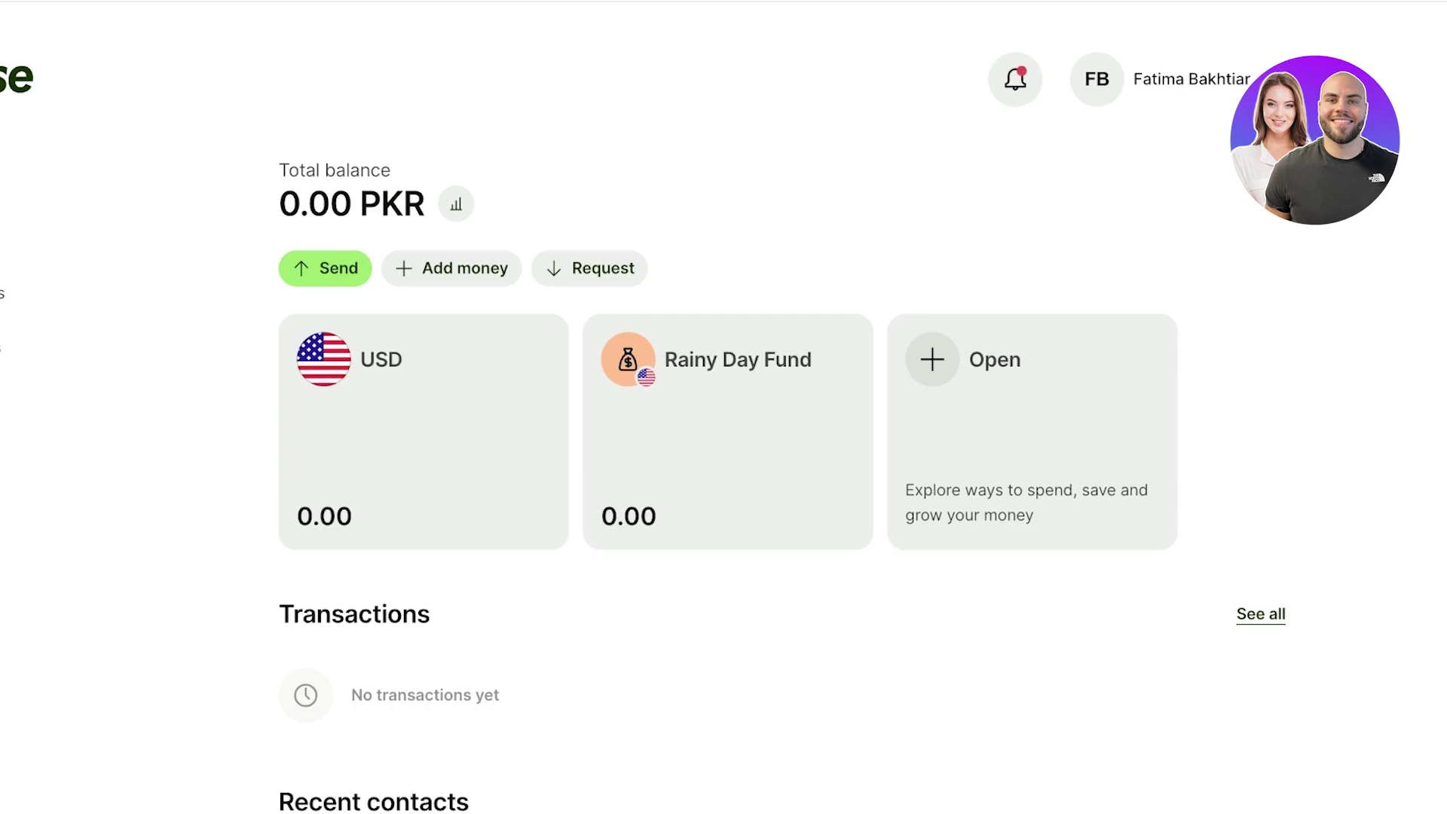
pyautogui.scroll(-10, 723, 407)
pyautogui.scroll(2, 724, 407)
pyautogui.scroll(-3, 724, 407)
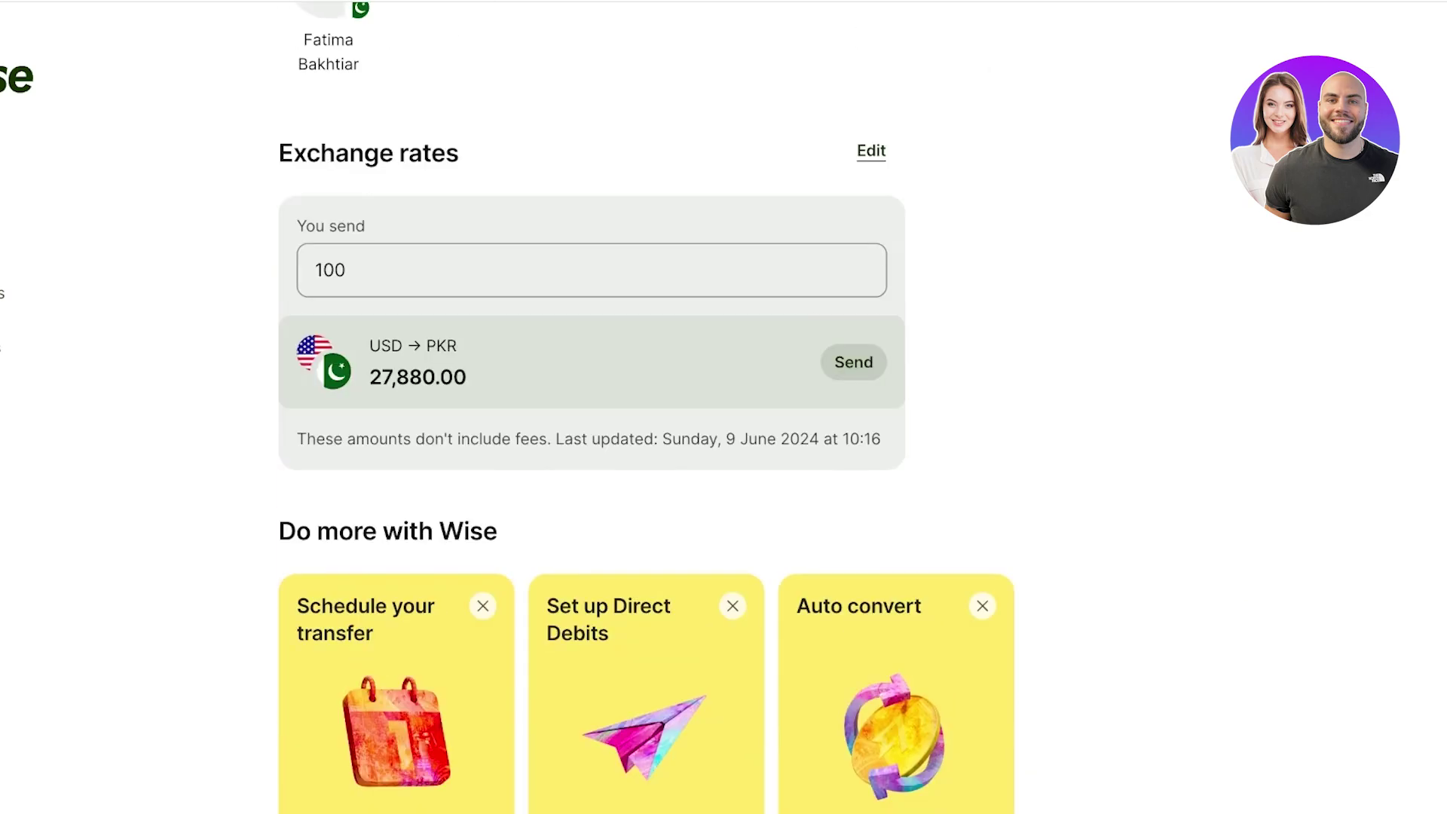
pyautogui.scroll(11, 723, 407)
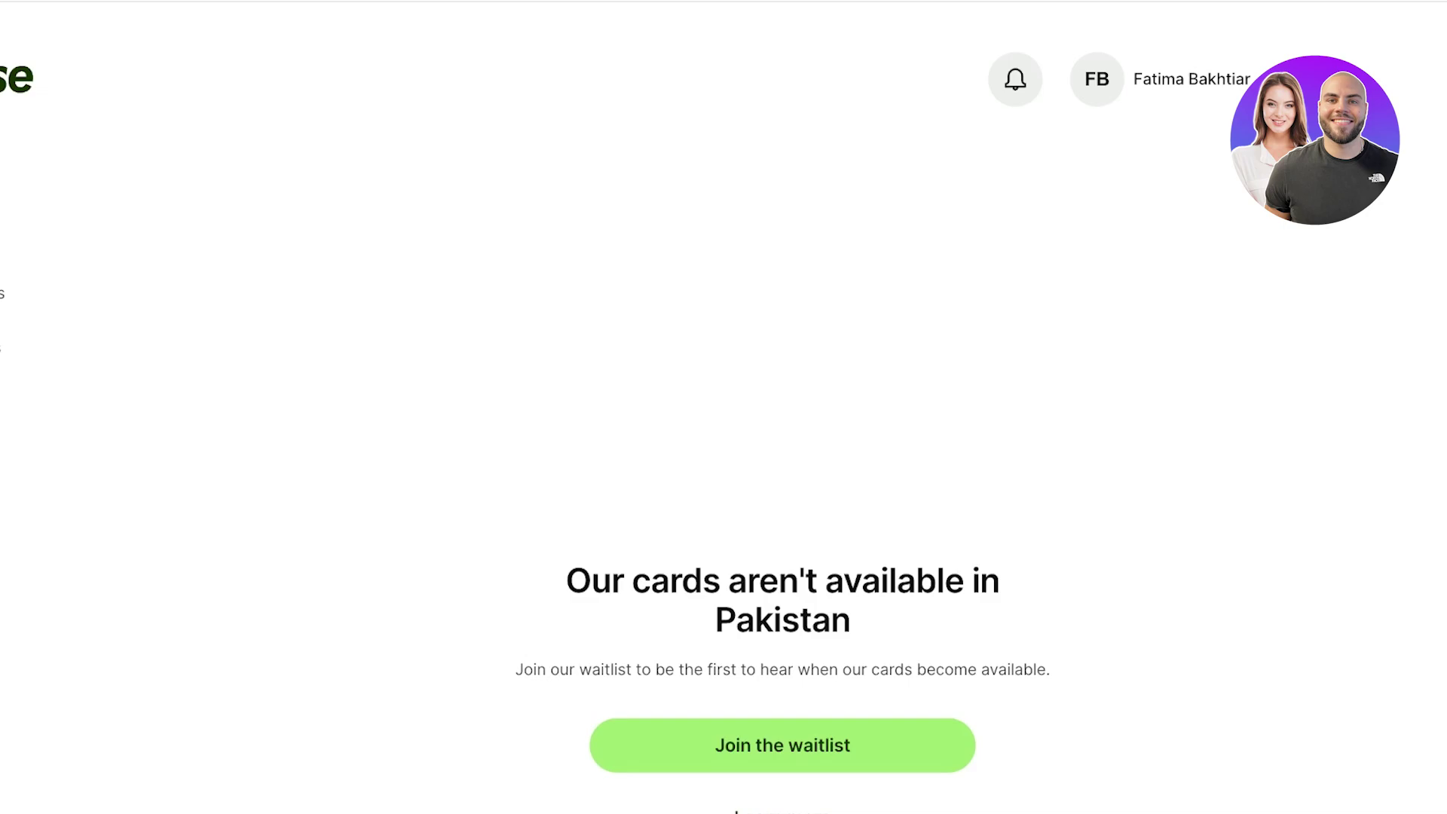
# - Go to the Recipients page showing the one saved PKR recipient
pyautogui.scroll(-2, 783, 423)
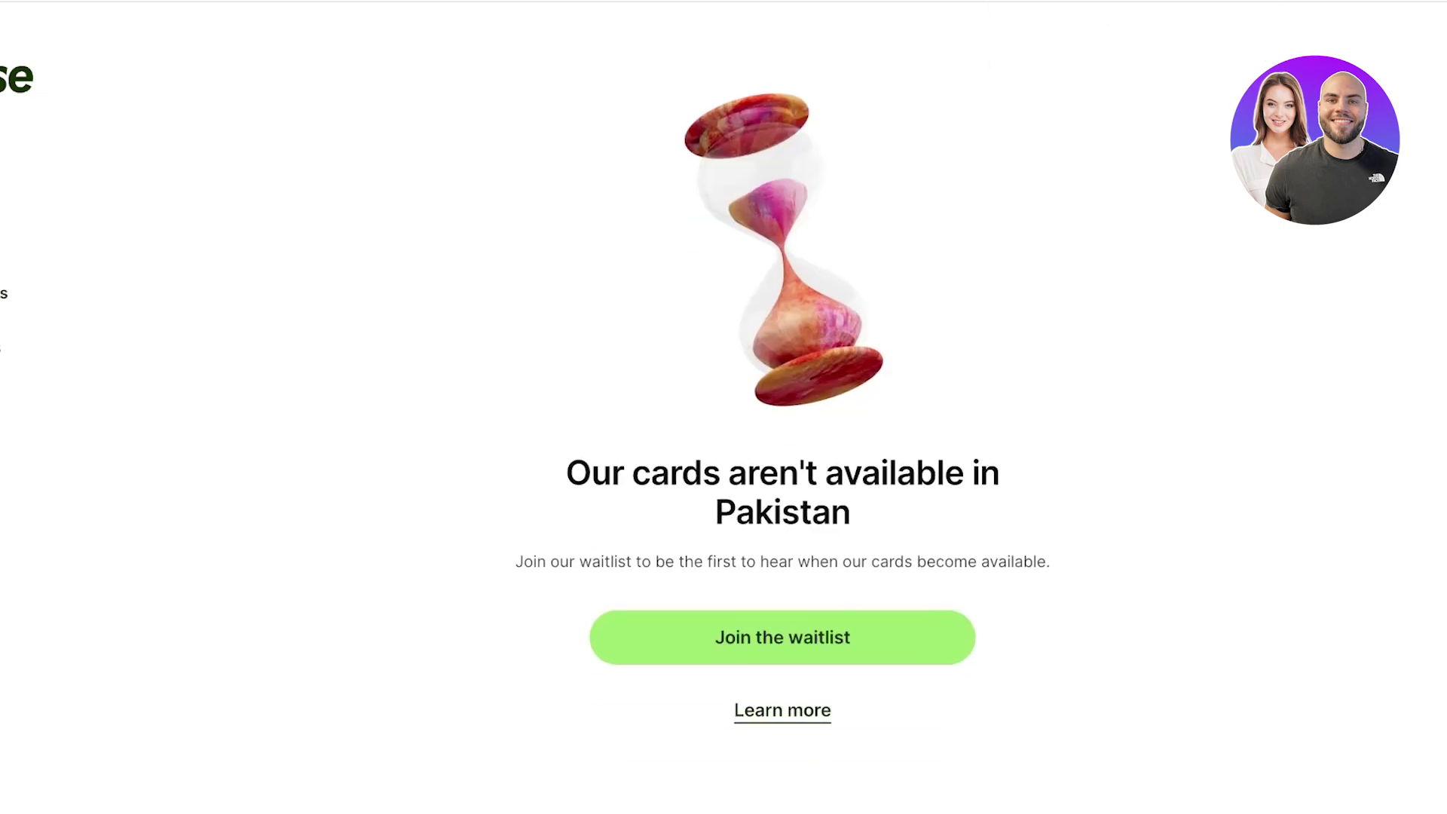
pyautogui.scroll(2, 782, 422)
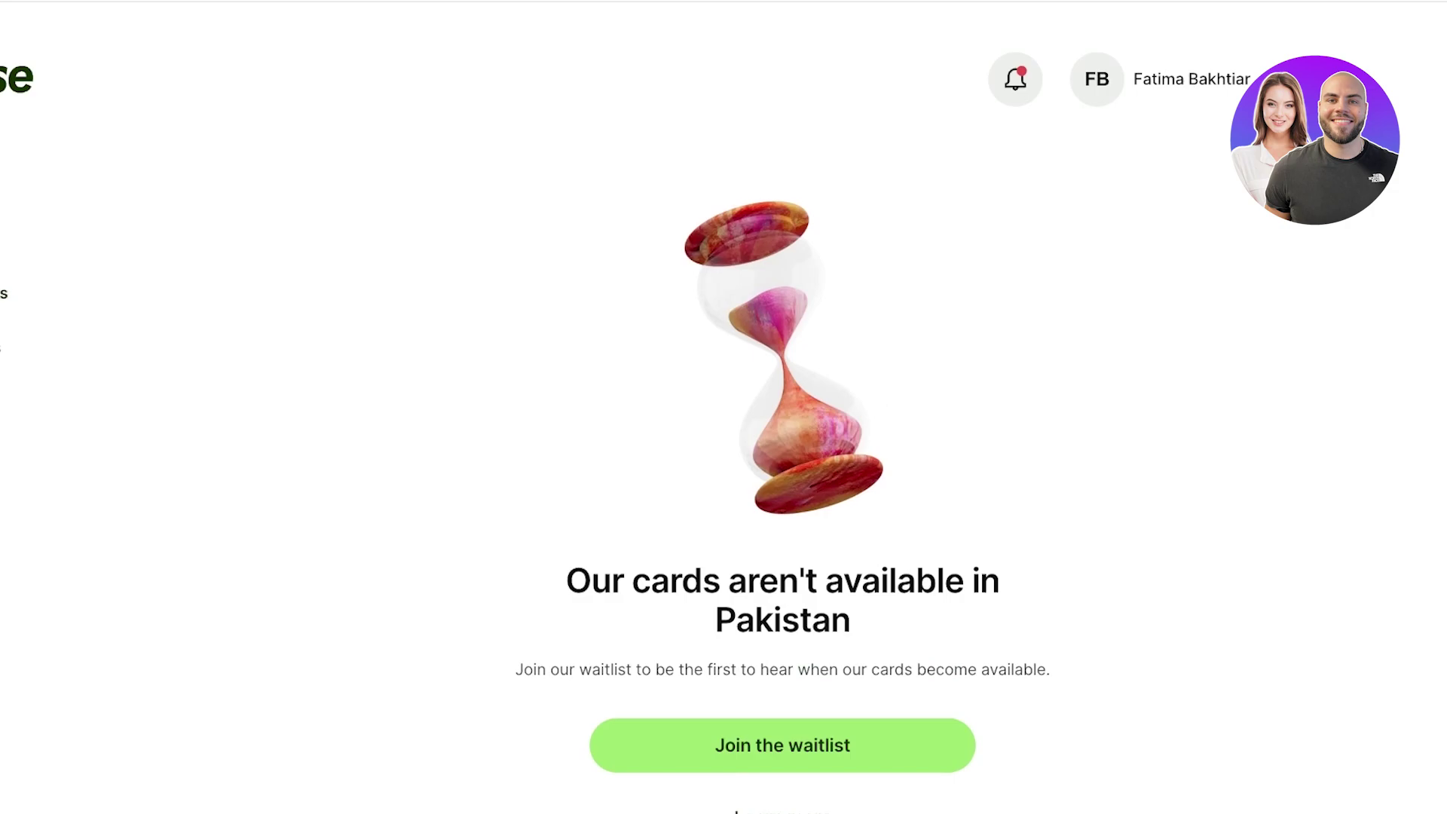
pyautogui.click(4, 294)
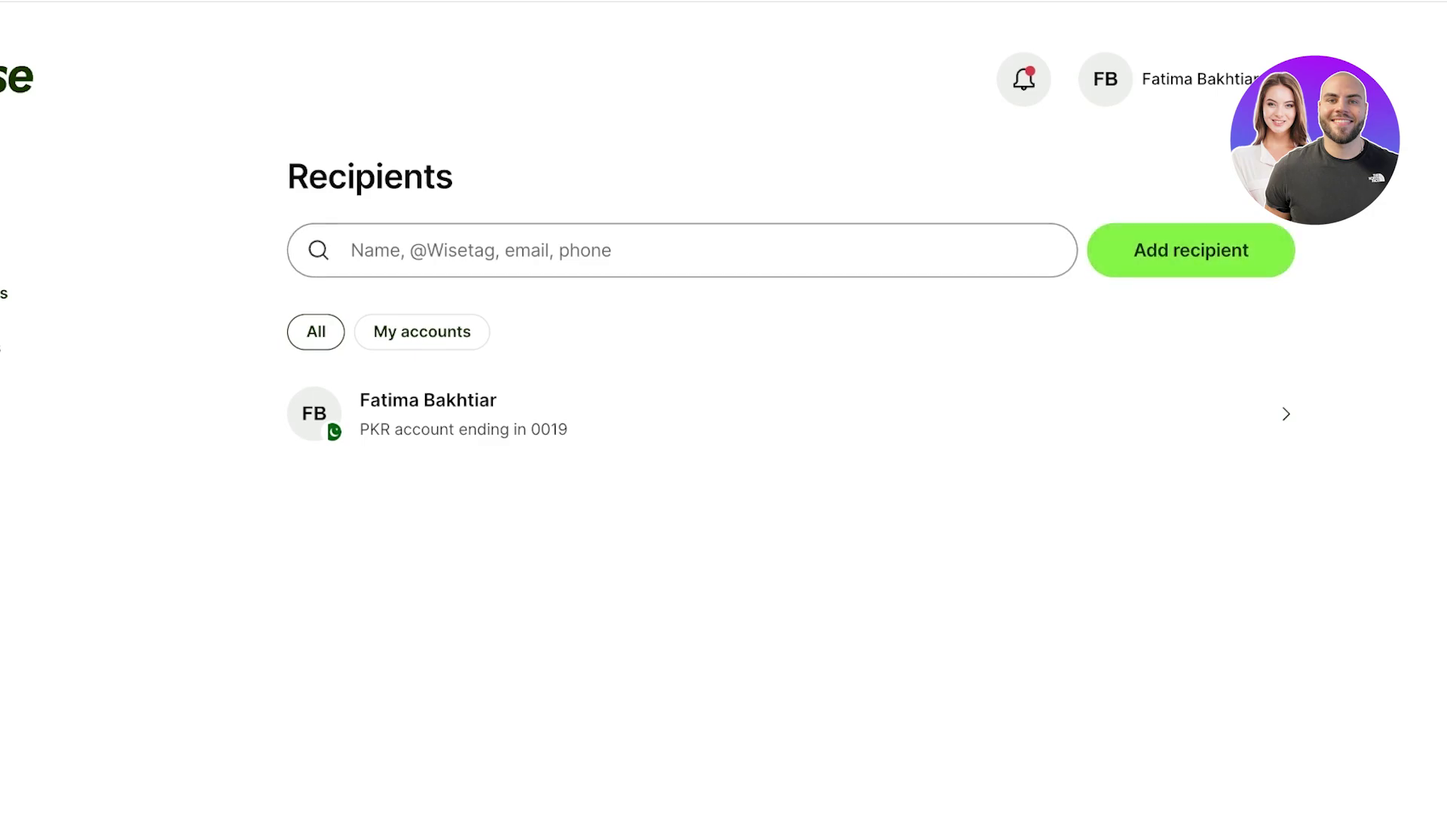
# - Add a new PKR recipient using bank details, set as someone else
pyautogui.click(1191, 250)
pyautogui.scroll(-3, 646, 452)
pyautogui.click(646, 239)
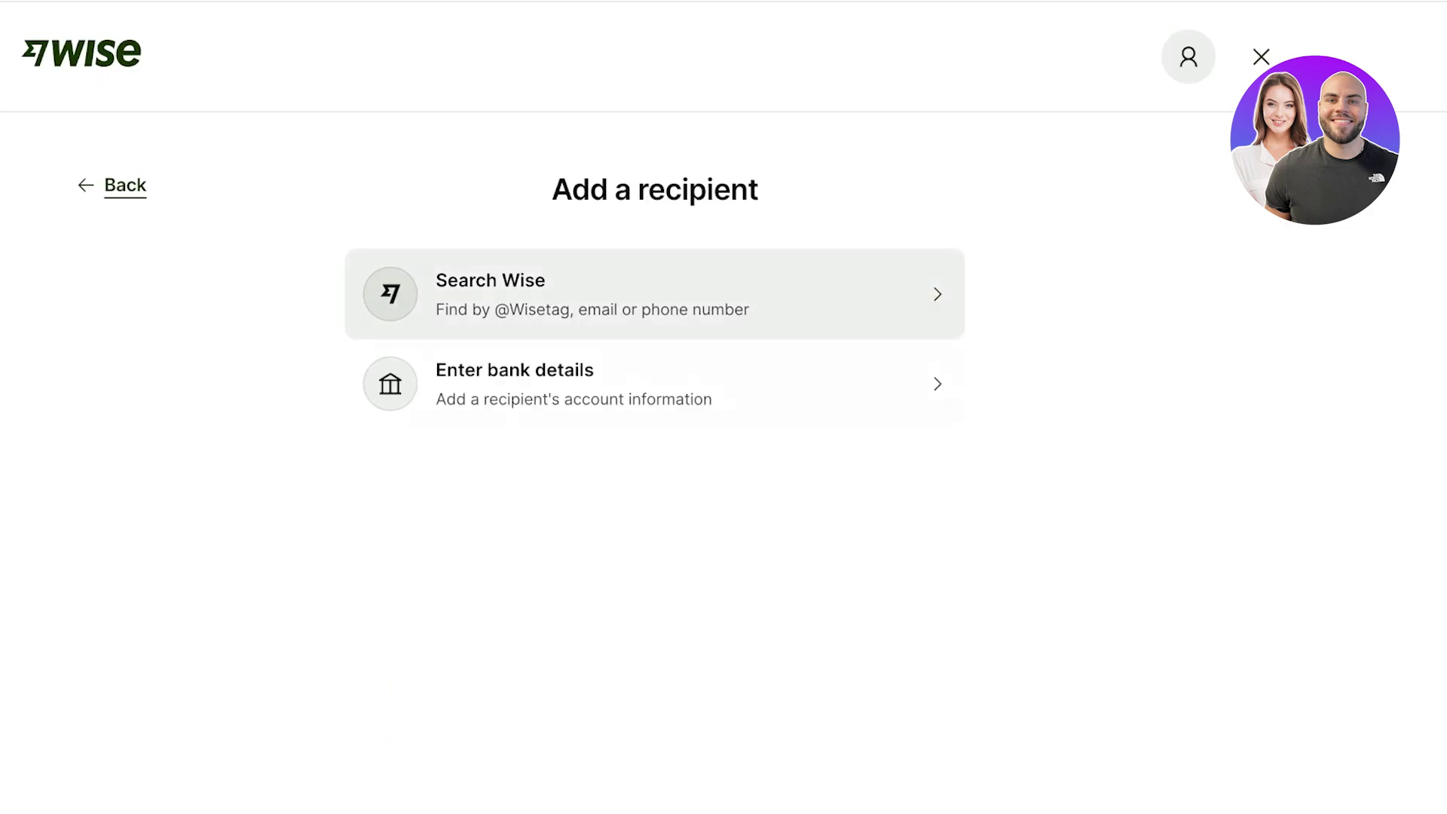
pyautogui.click(648, 384)
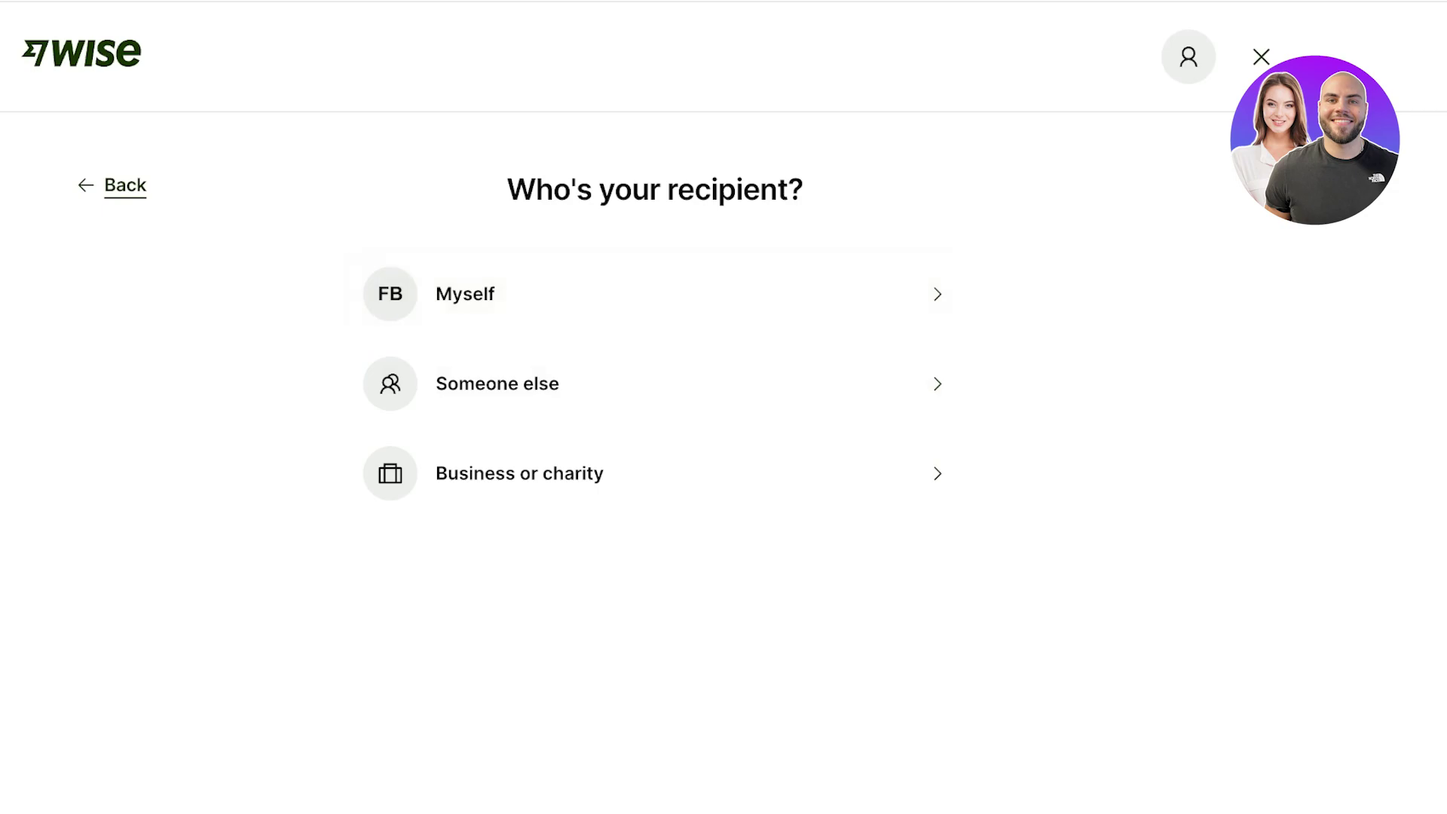
pyautogui.click(649, 383)
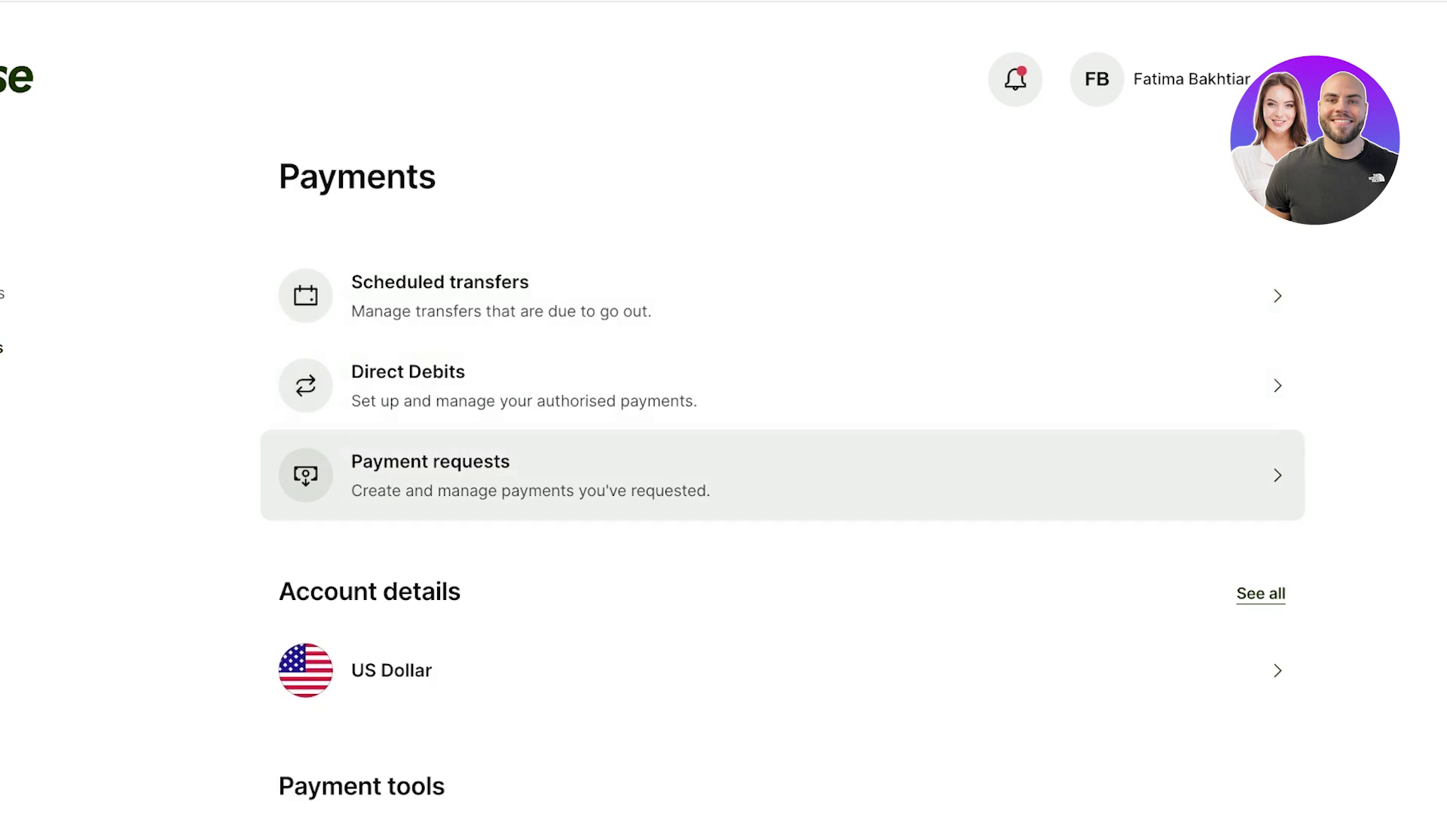
# - Scroll the Payments page and open the US Dollar account details
pyautogui.scroll(-1, 783, 417)
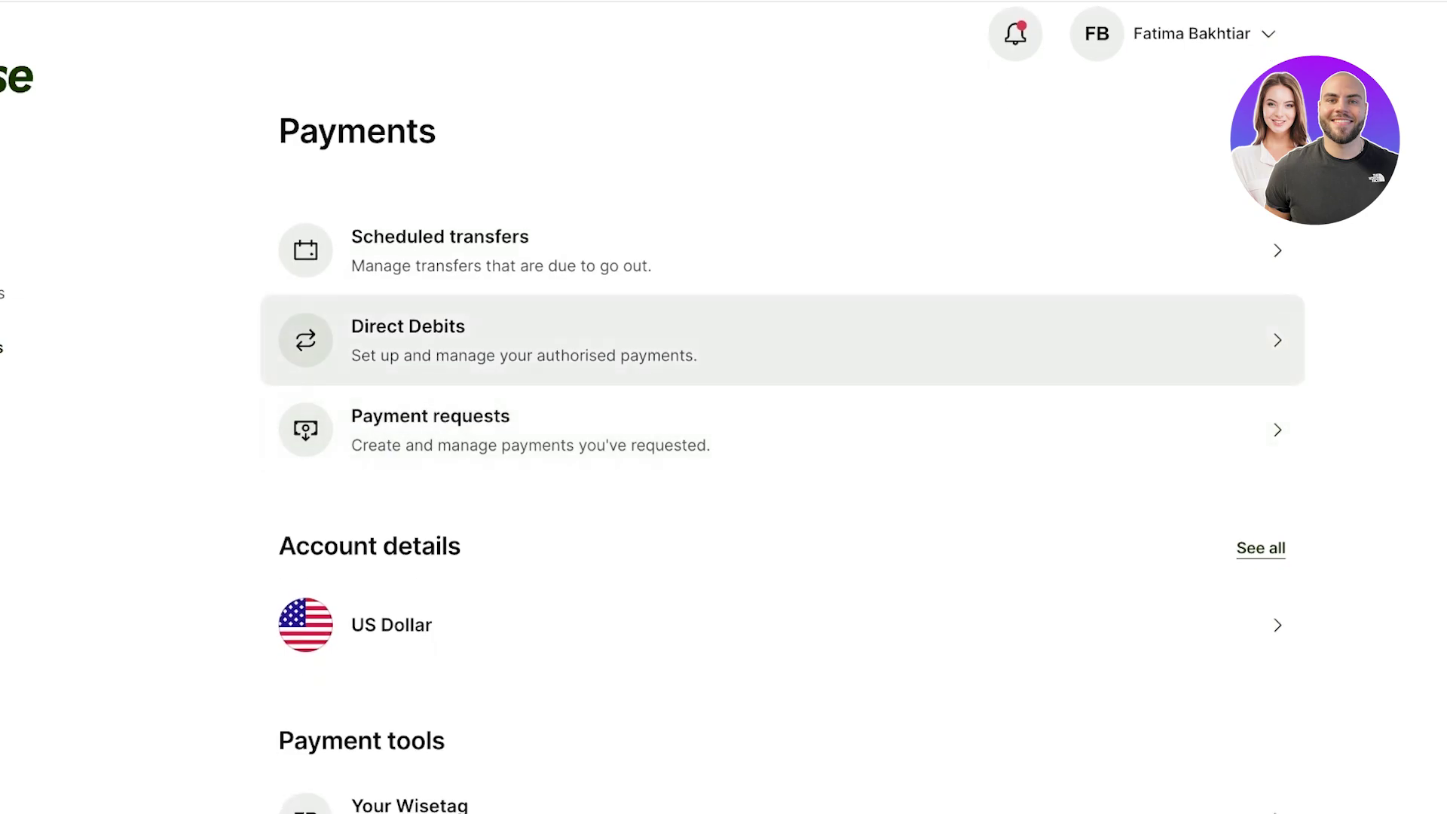
pyautogui.scroll(-3, 782, 340)
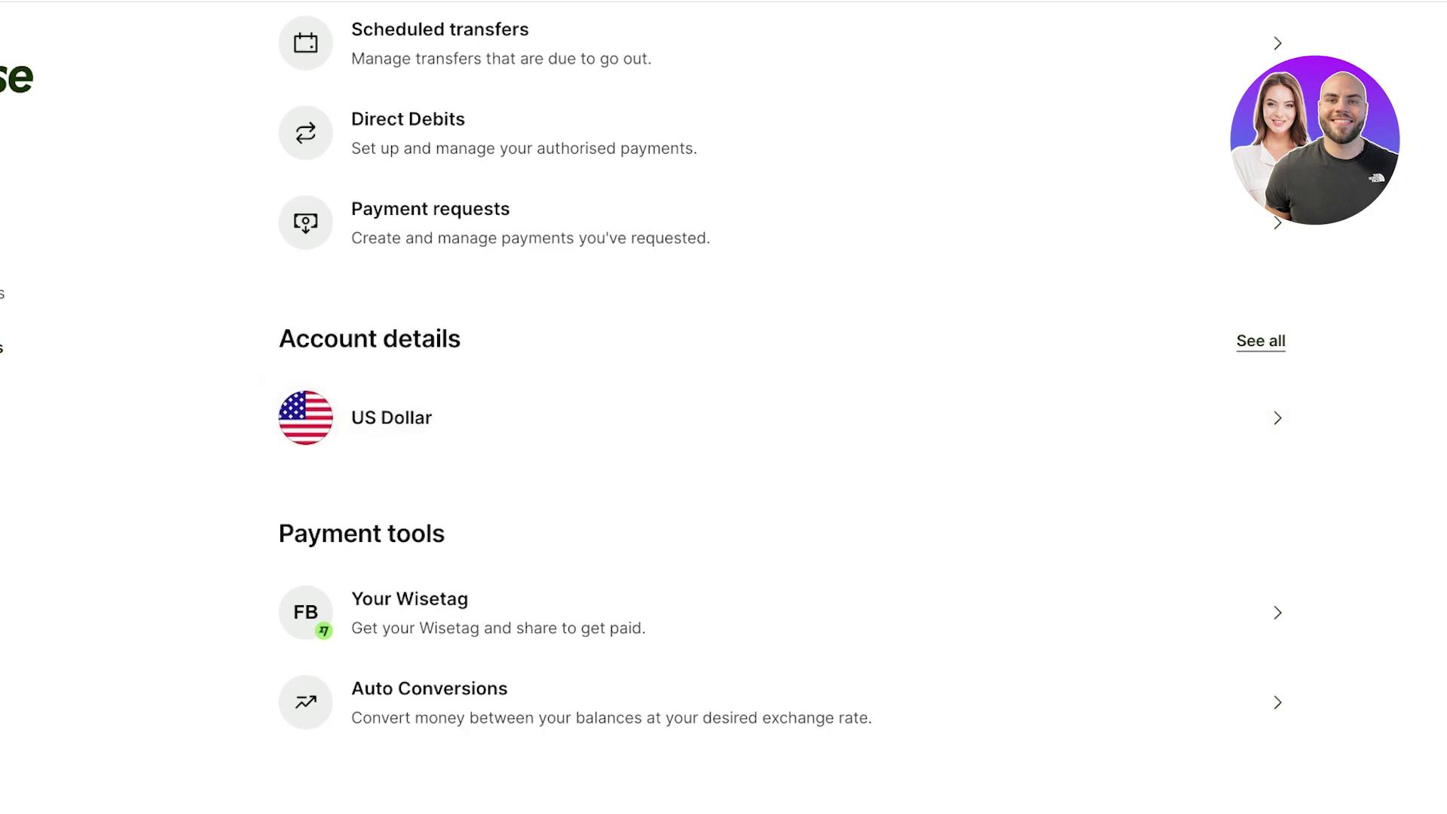
pyautogui.click(422, 422)
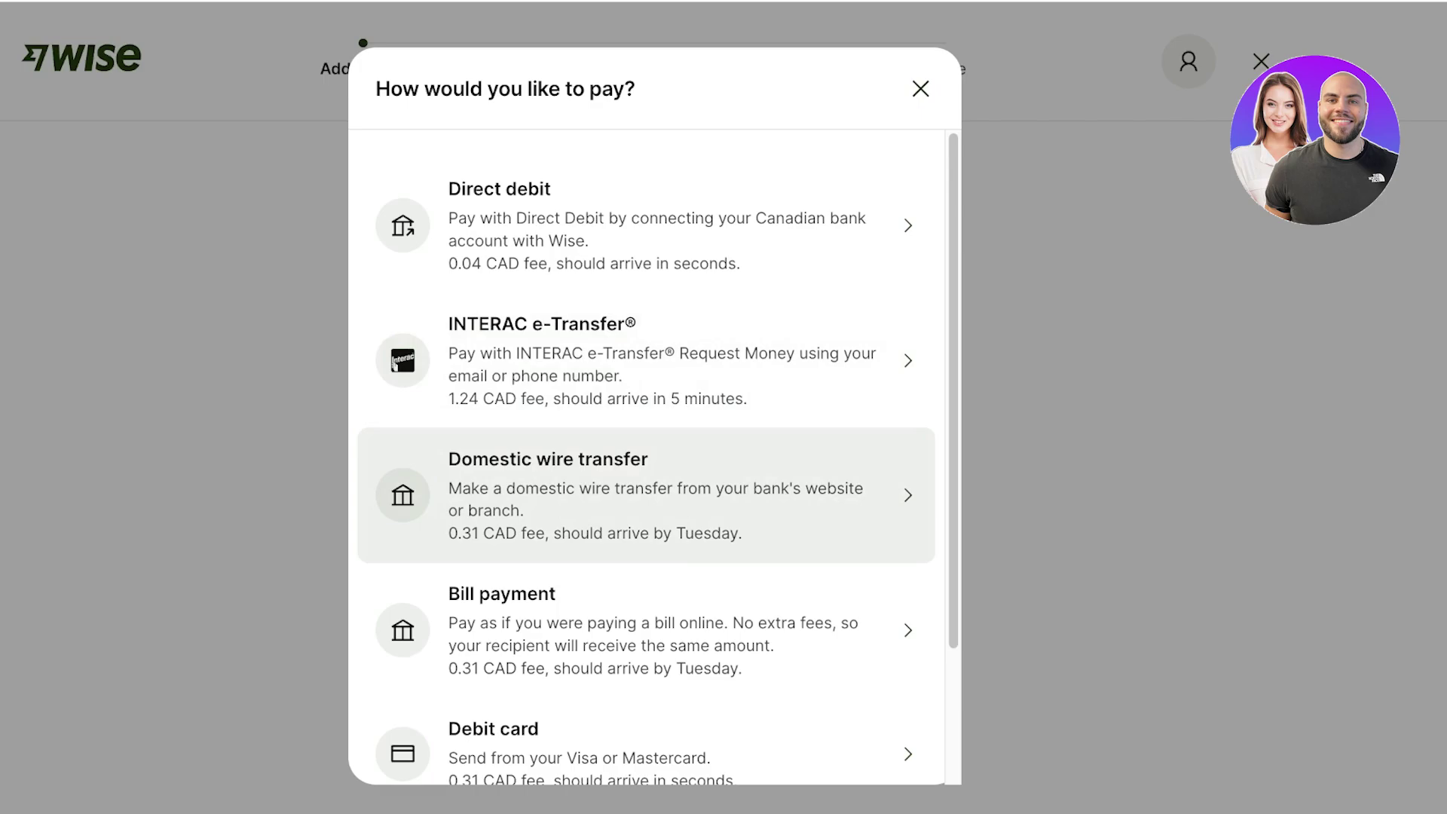
# - Dismiss the payment choices and switch the paying currency to Indian rupee via search
pyautogui.scroll(-2, 646, 527)
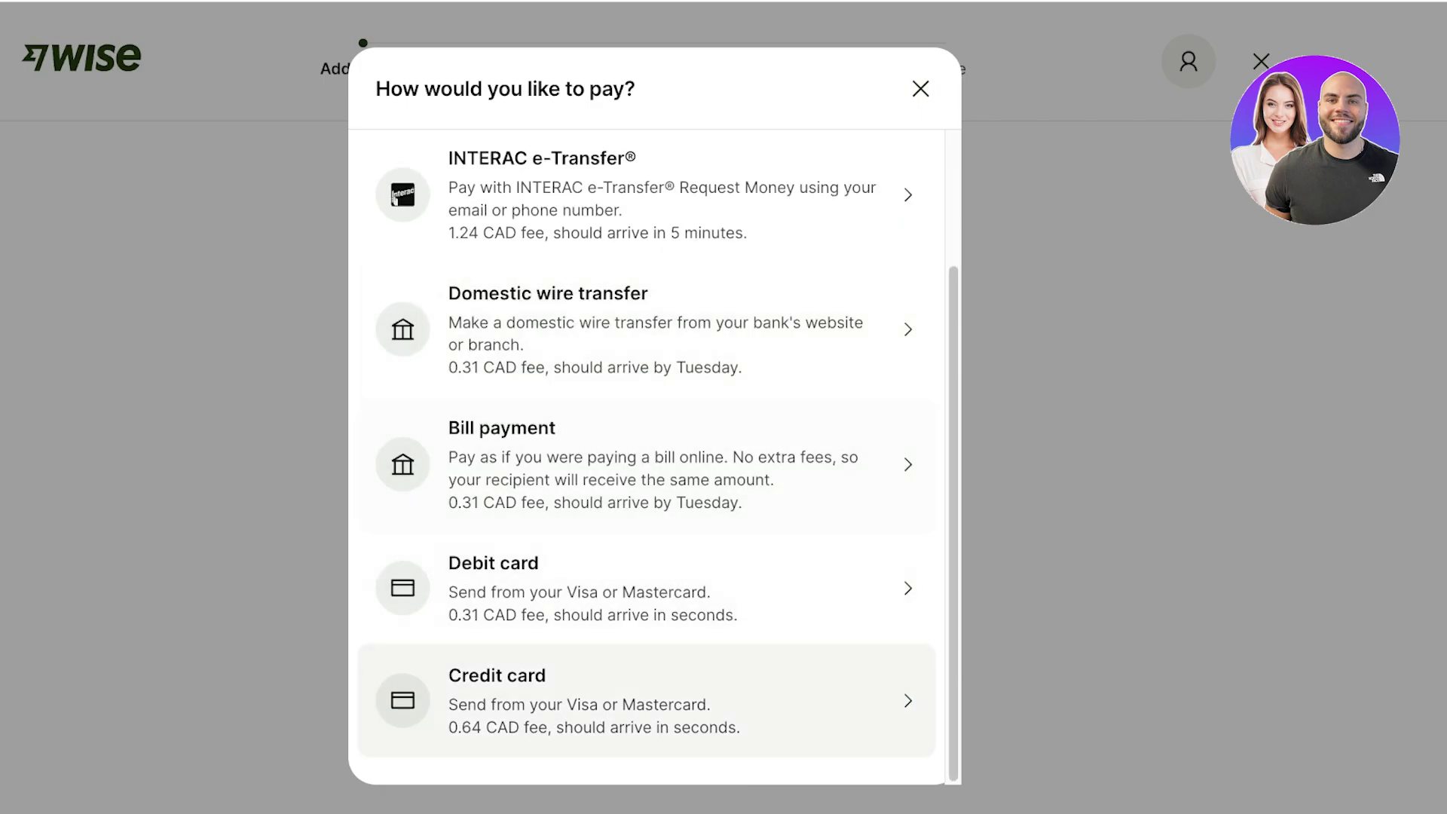
pyautogui.press('Escape')
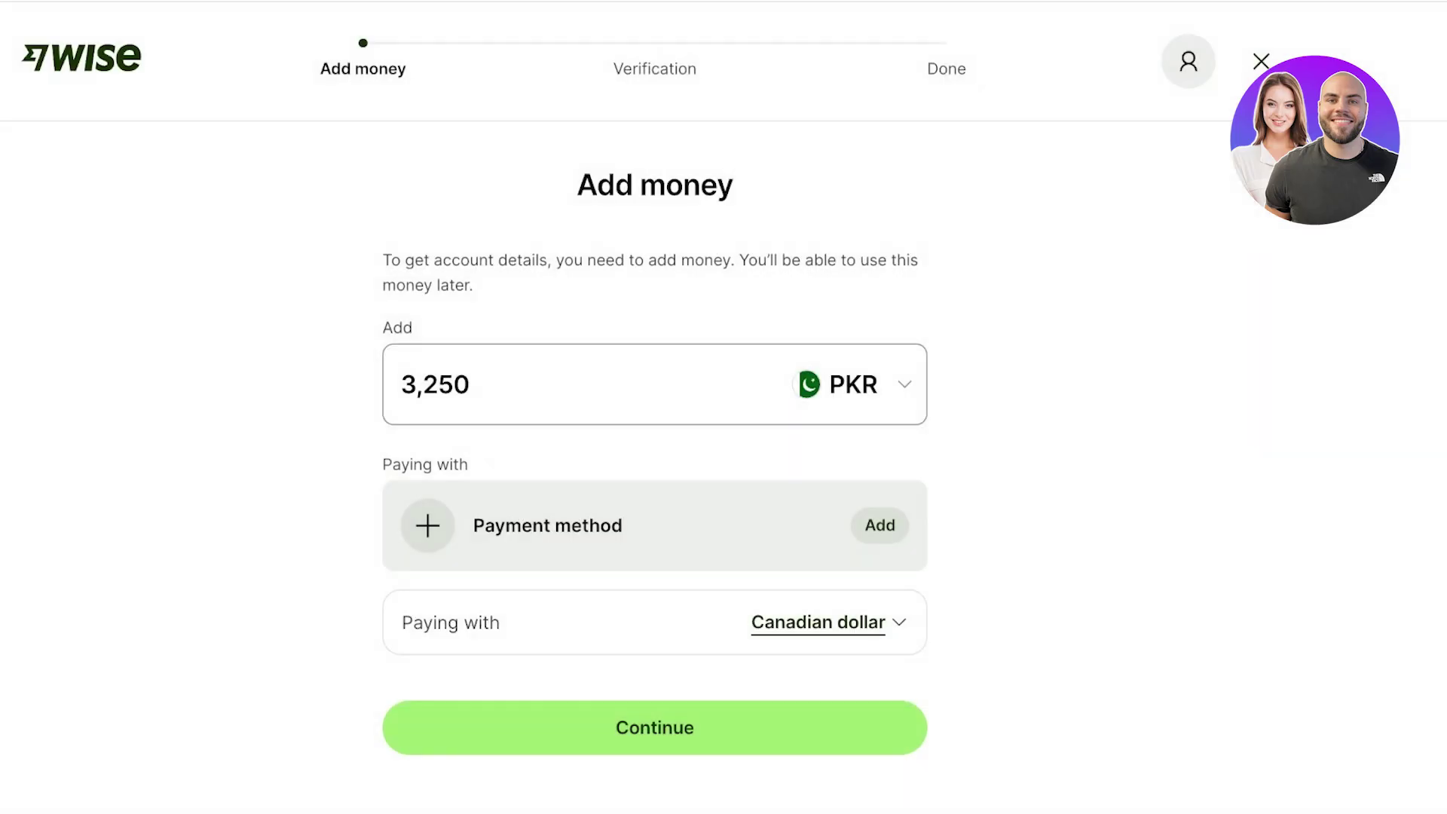
pyautogui.click(829, 622)
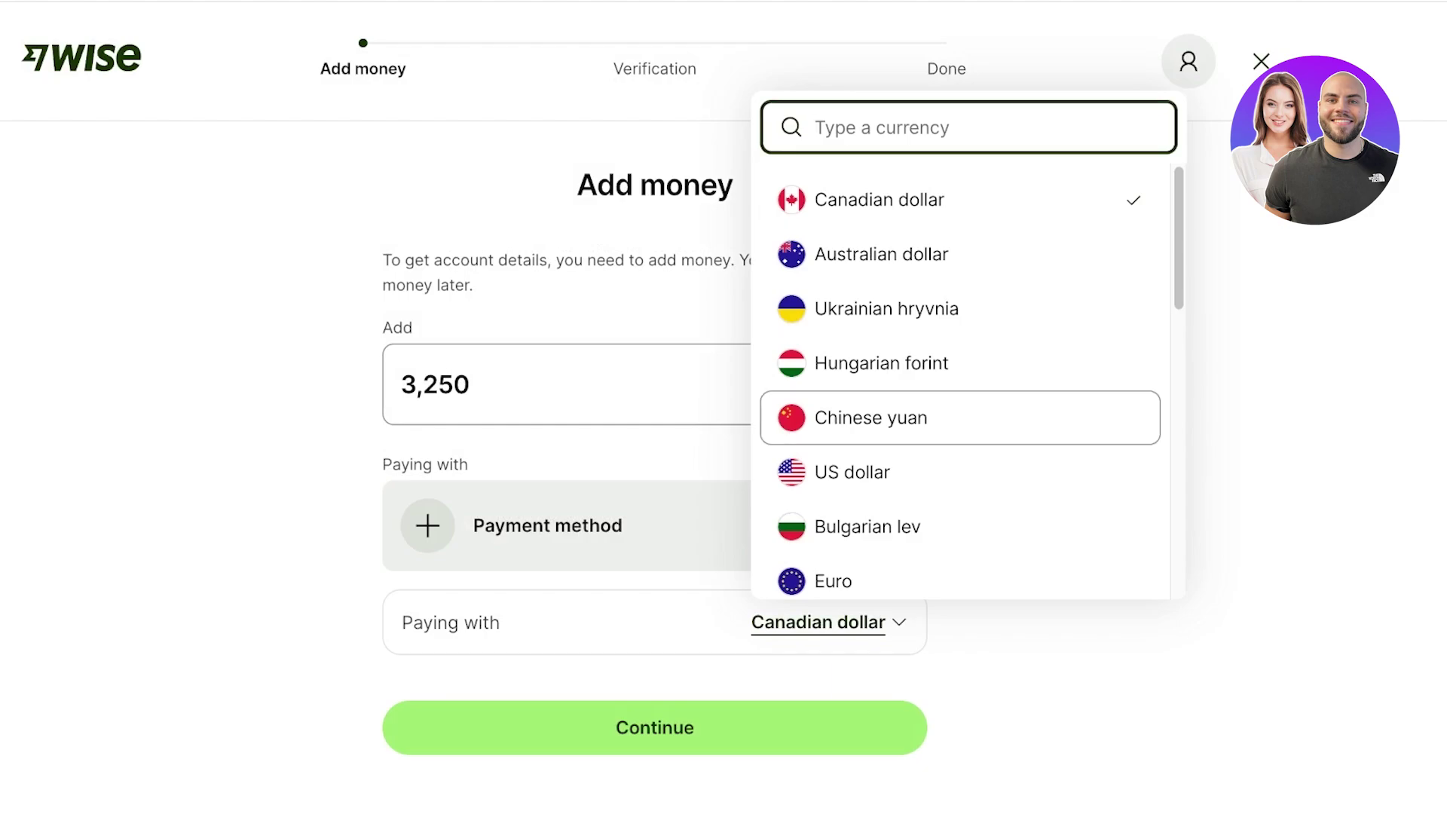
pyautogui.scroll(-1, 915, 416)
pyautogui.write('p')
pyautogui.press('BackSpace')
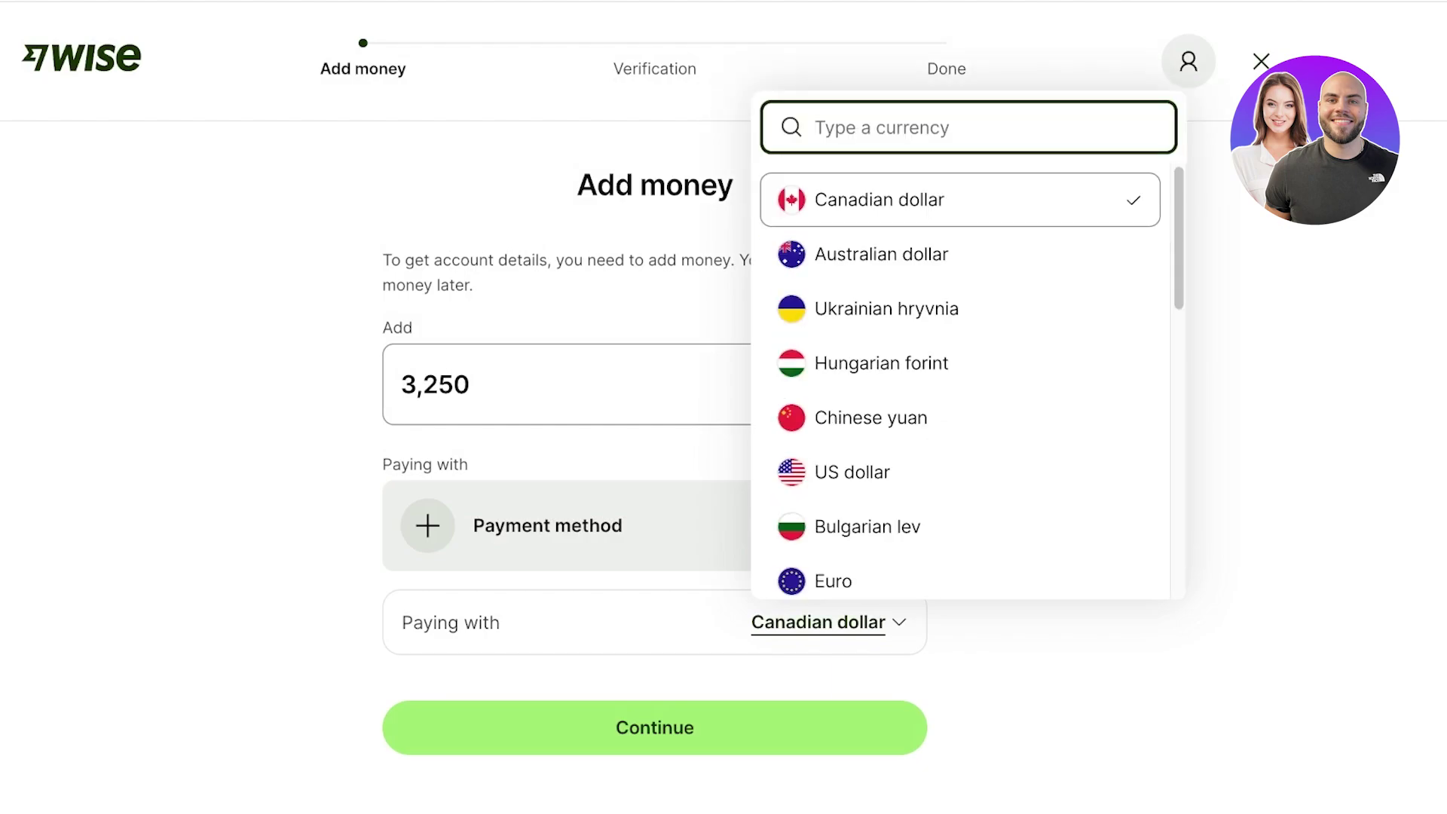
pyautogui.write('pk')
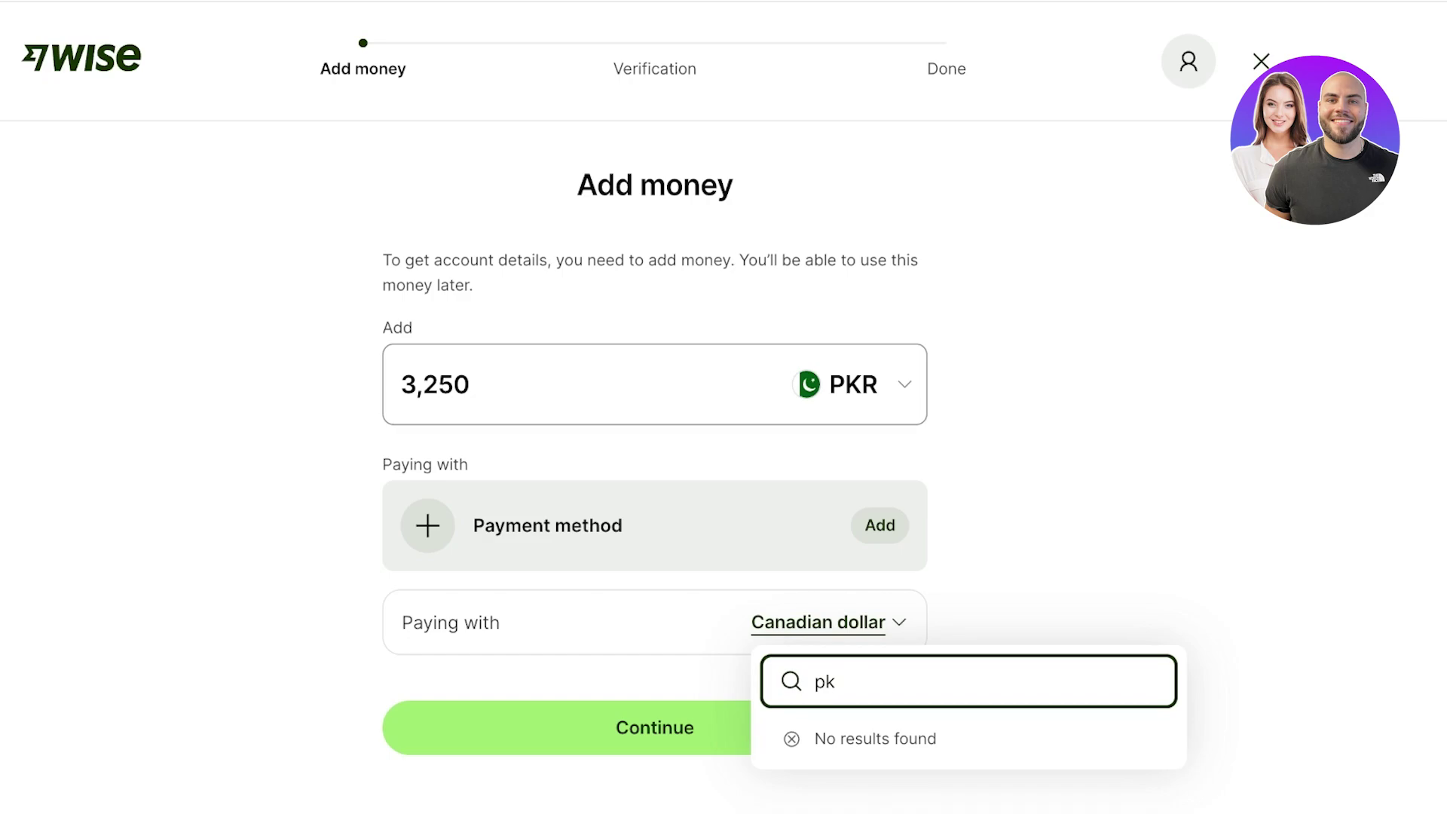
pyautogui.press('BackSpace')
pyautogui.press('BackSpace')
pyautogui.write('p')
pyautogui.press('BackSpace')
pyautogui.write('Ru')
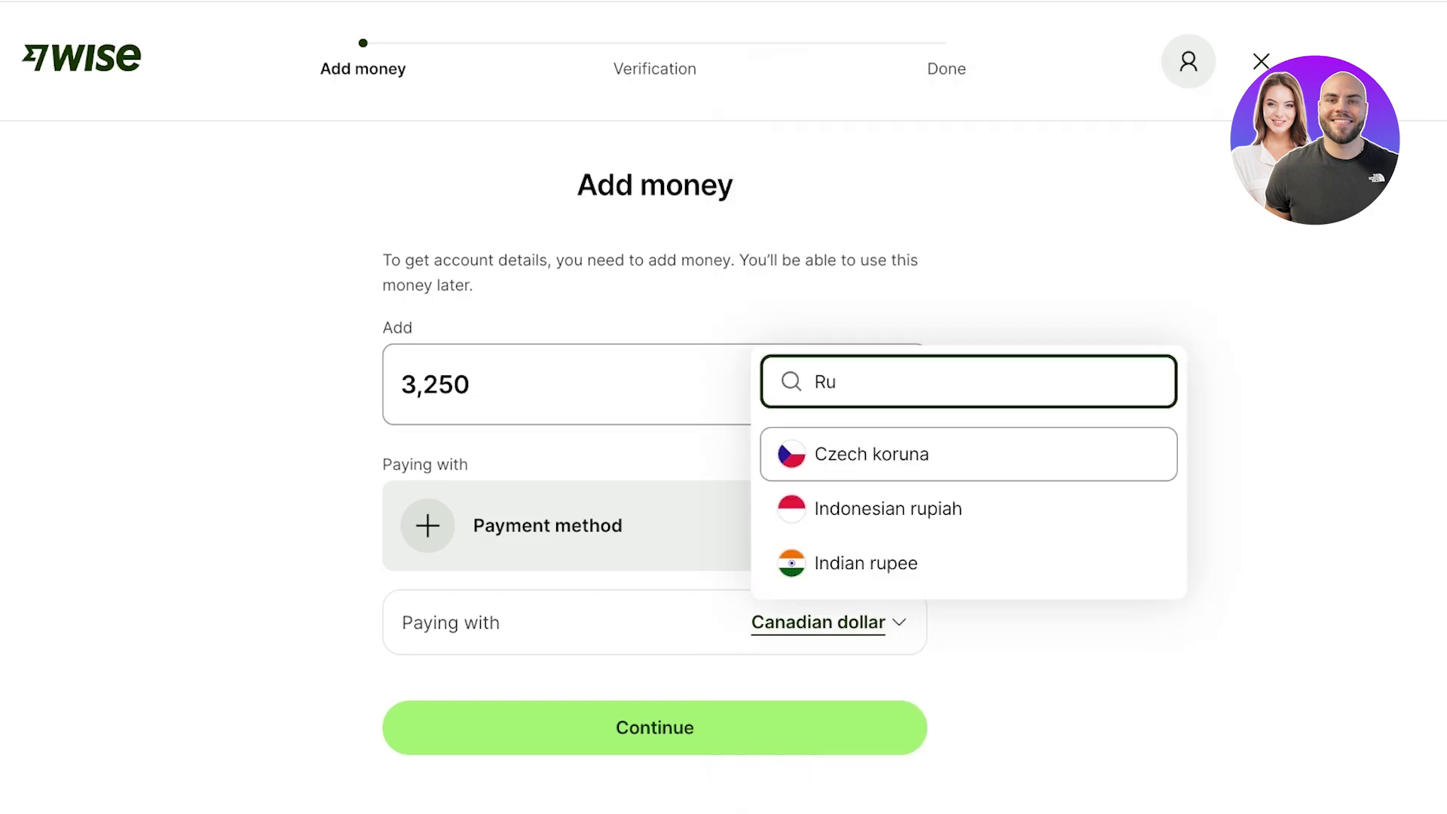
pyautogui.press('Down')
pyautogui.press('Down')
pyautogui.press('Return')
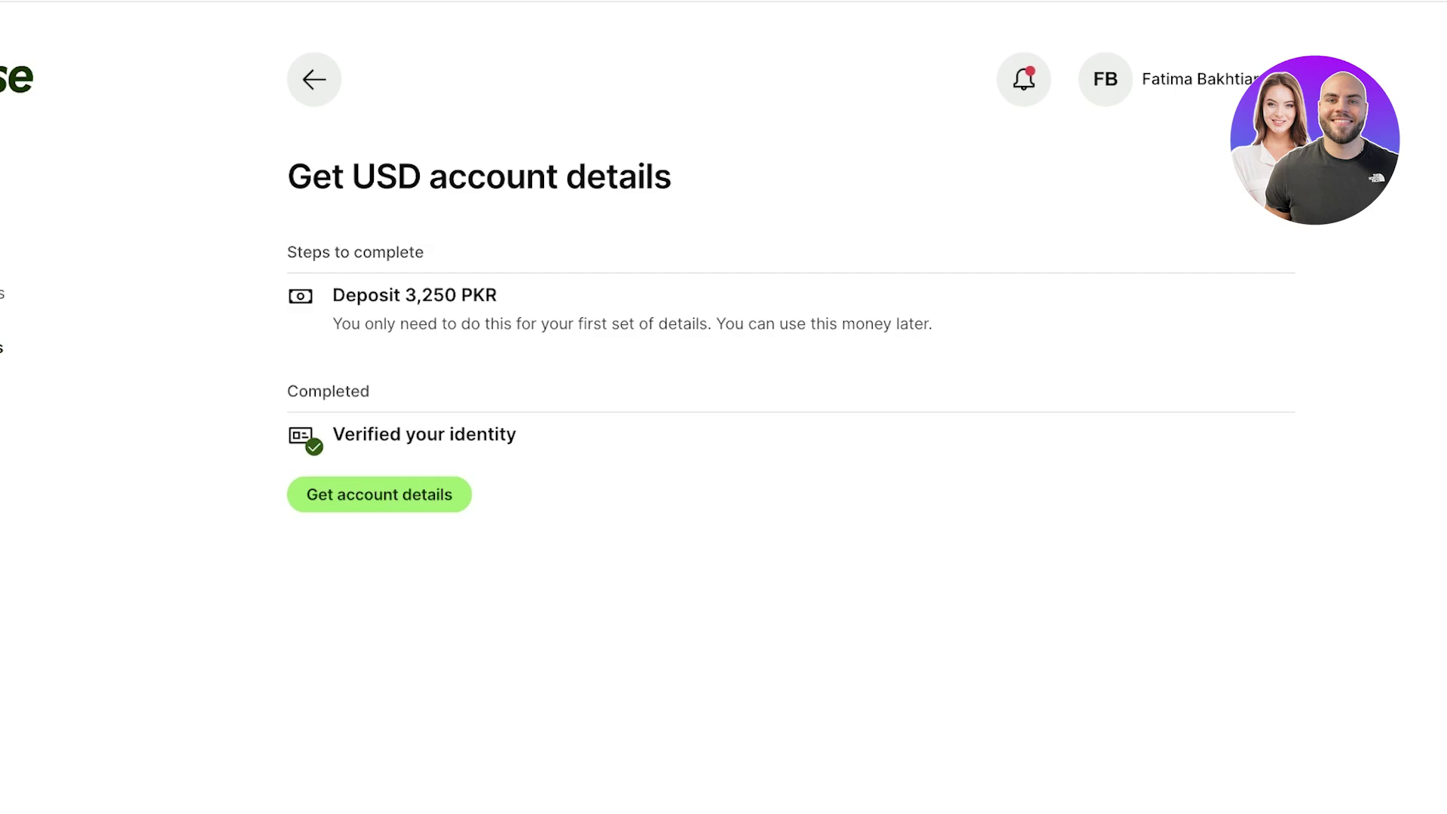
# - Highlight the 3,250 PKR deposit text, return to Payments and scroll to Payment tools
pyautogui.moveTo(393, 294); pyautogui.dragTo(497, 294)
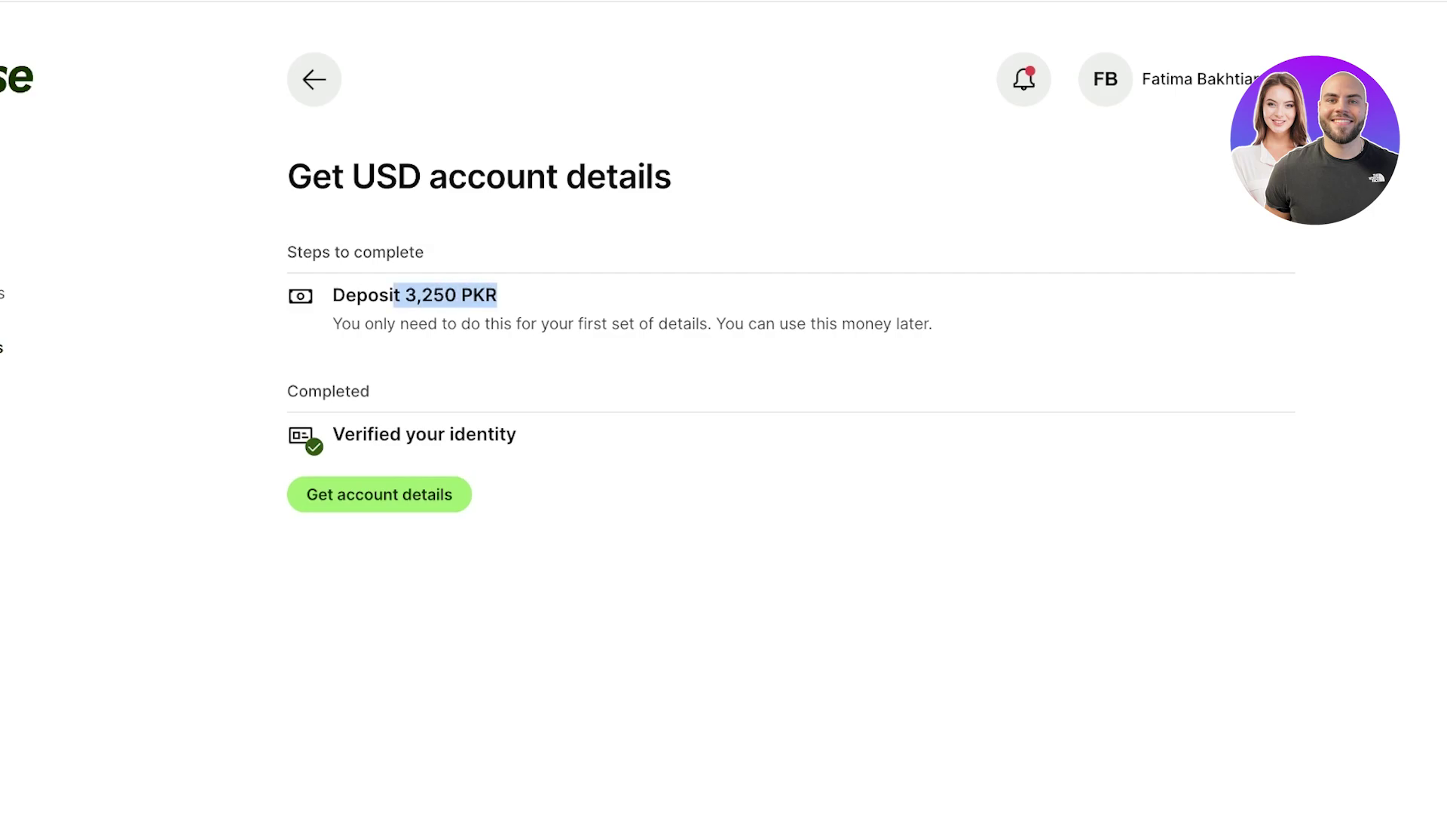
pyautogui.moveTo(287, 252); pyautogui.dragTo(330, 251)
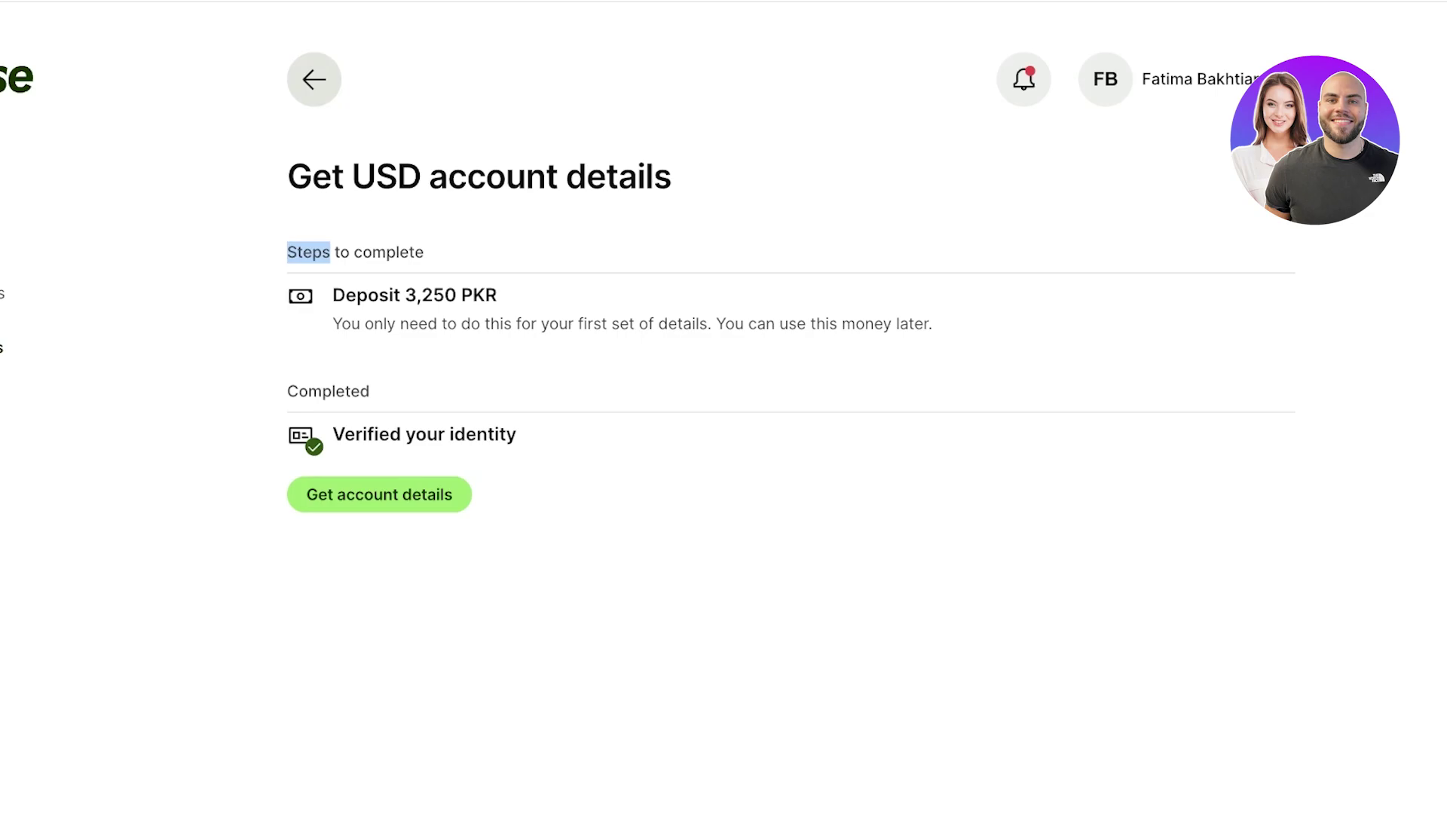
pyautogui.click(313, 79)
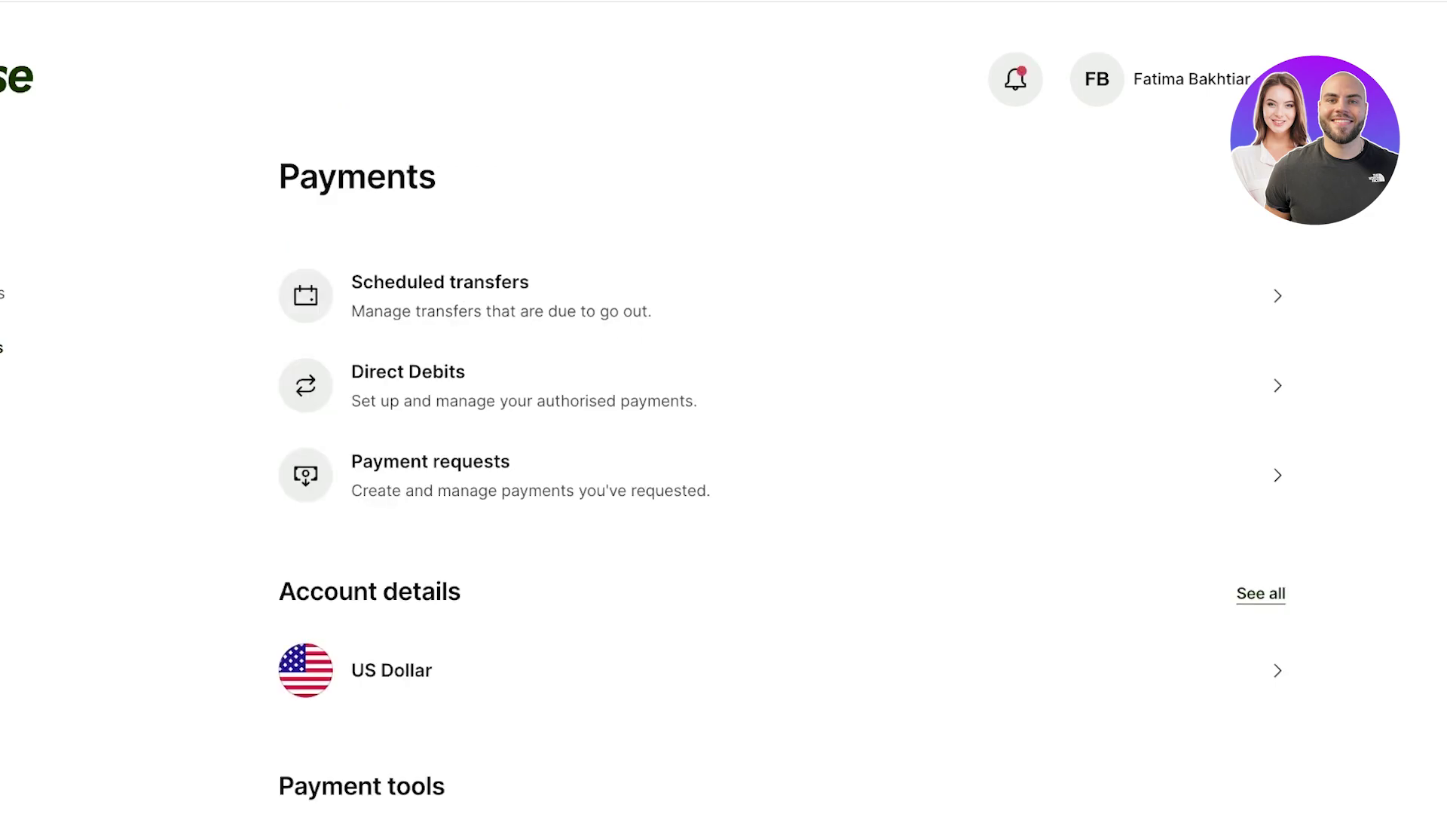
pyautogui.scroll(-4, 781, 407)
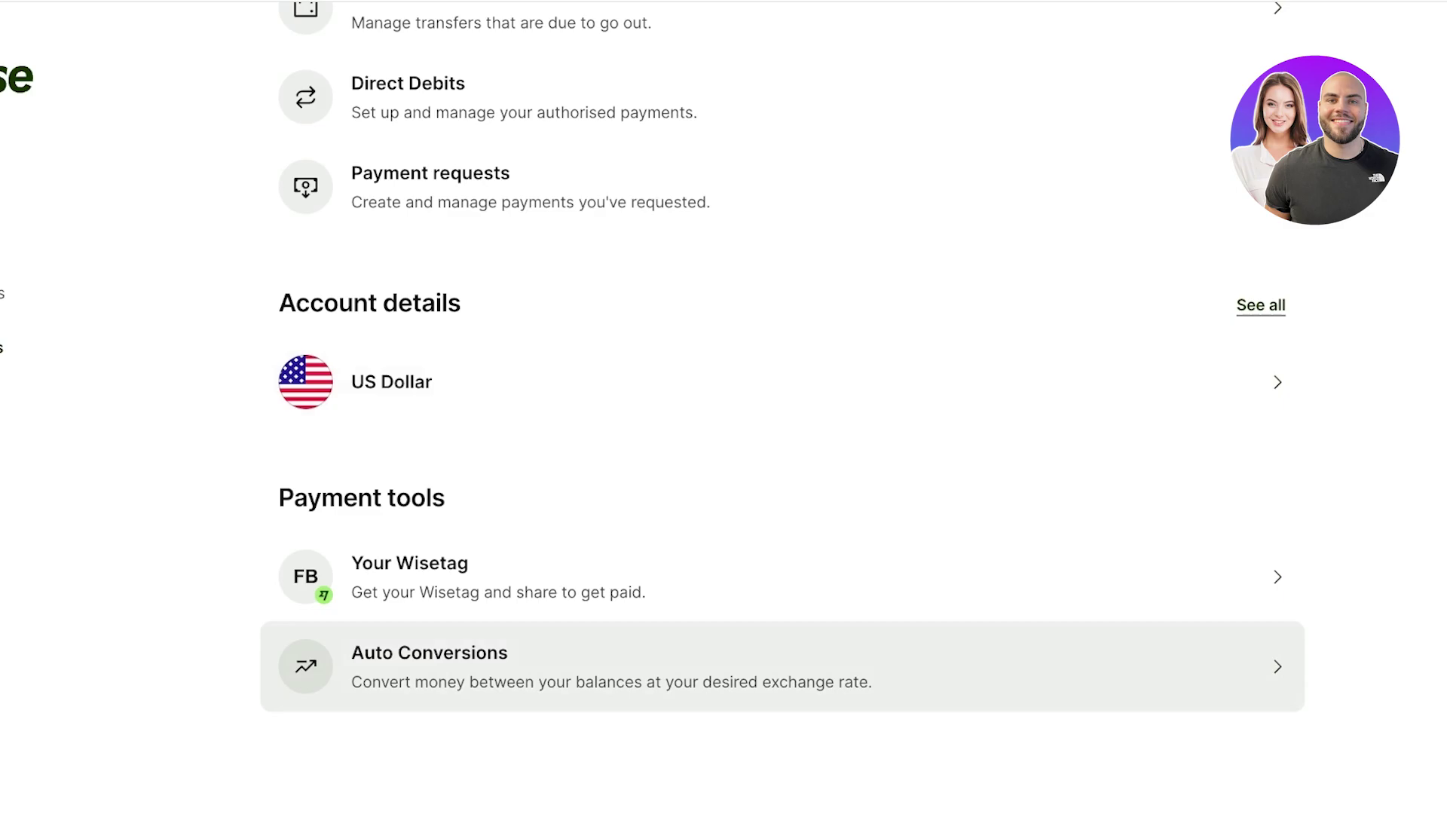
pyautogui.scroll(4, 782, 667)
pyautogui.scroll(-4, 782, 635)
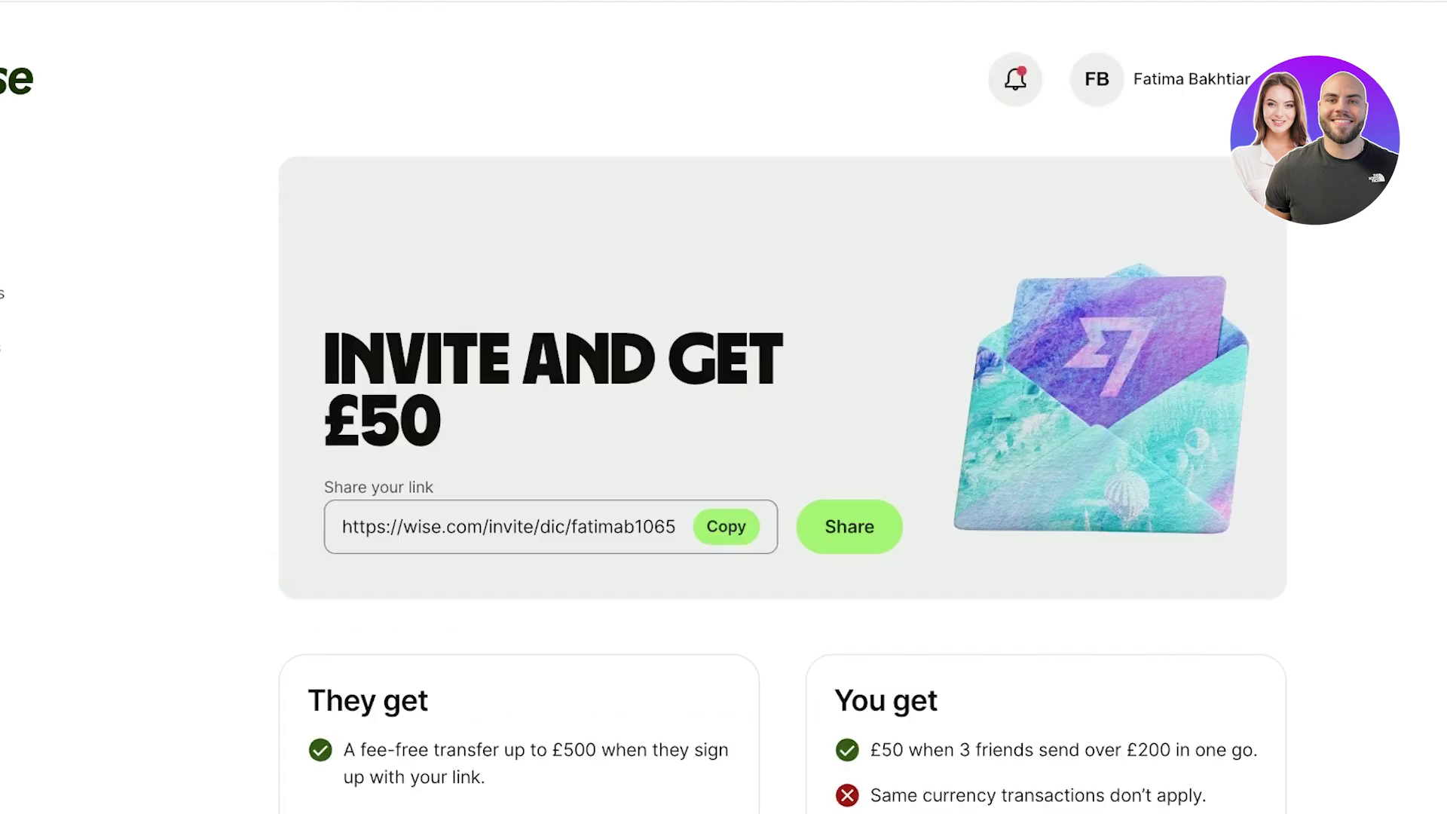
# - Scroll through the Invite and get £50 page's invite link and reward terms
pyautogui.scroll(-4, 783, 407)
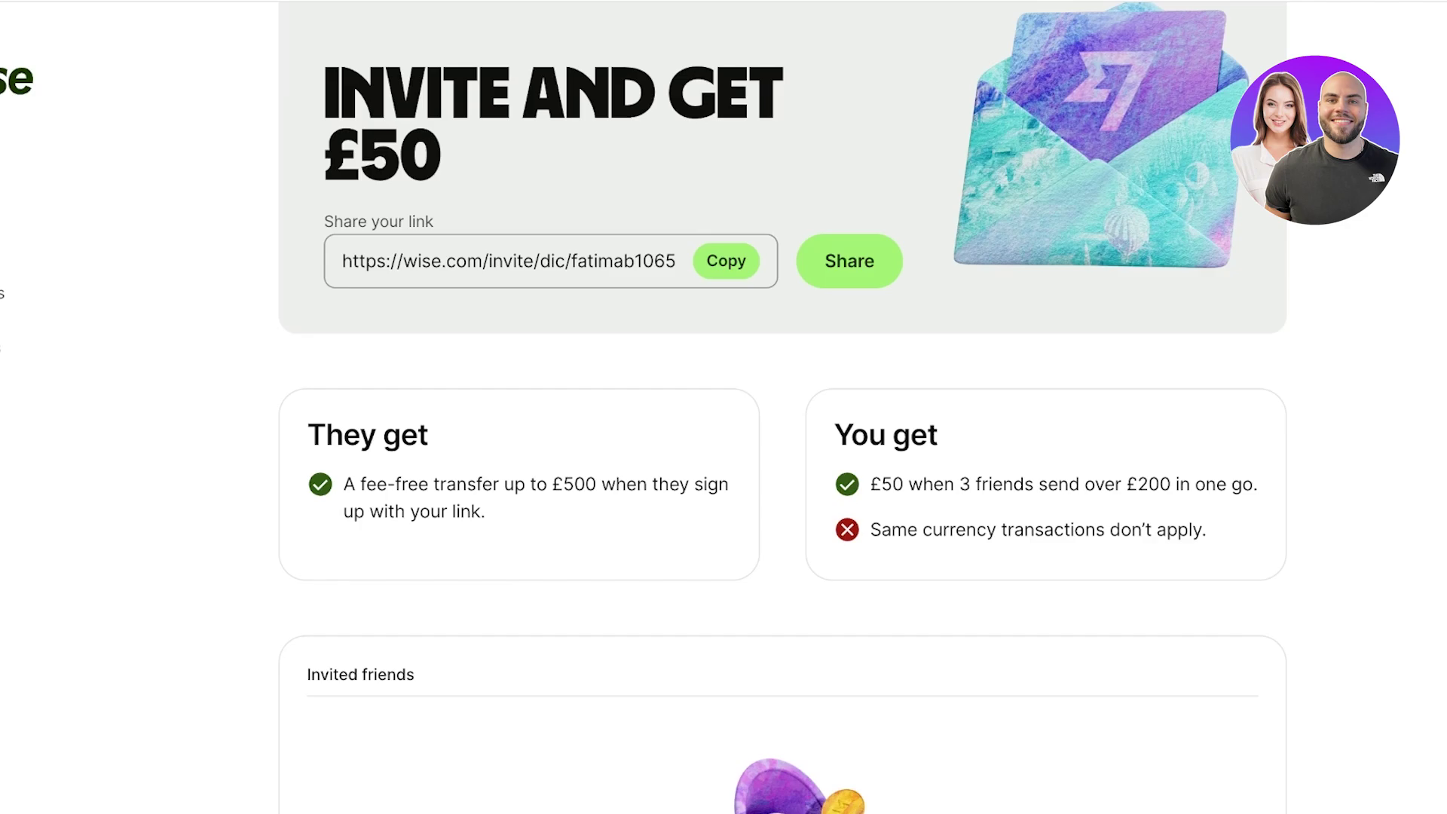
pyautogui.scroll(-5, 783, 407)
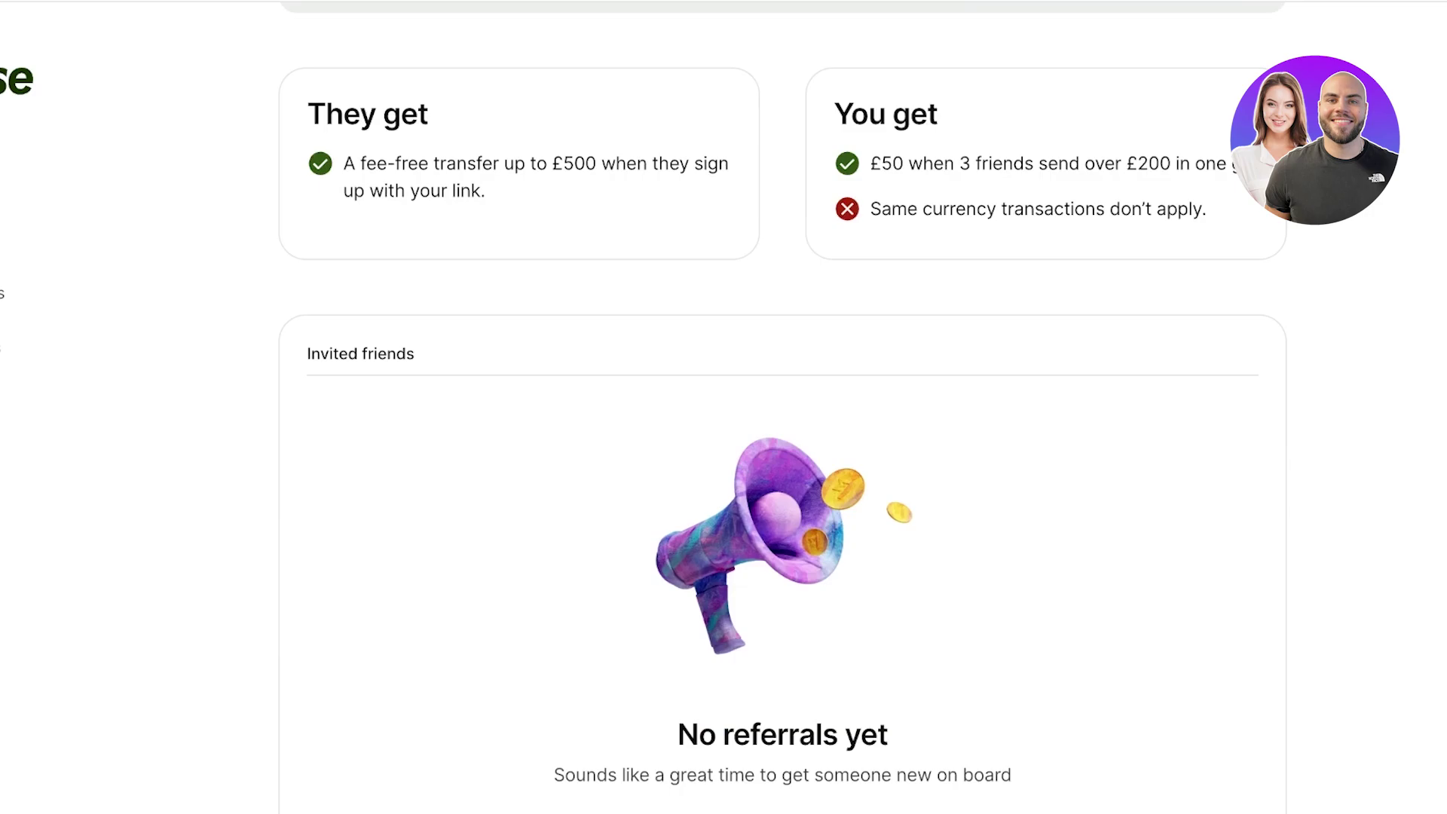
pyautogui.scroll(-2, 783, 407)
pyautogui.scroll(8, 782, 407)
pyautogui.scroll(2, 783, 407)
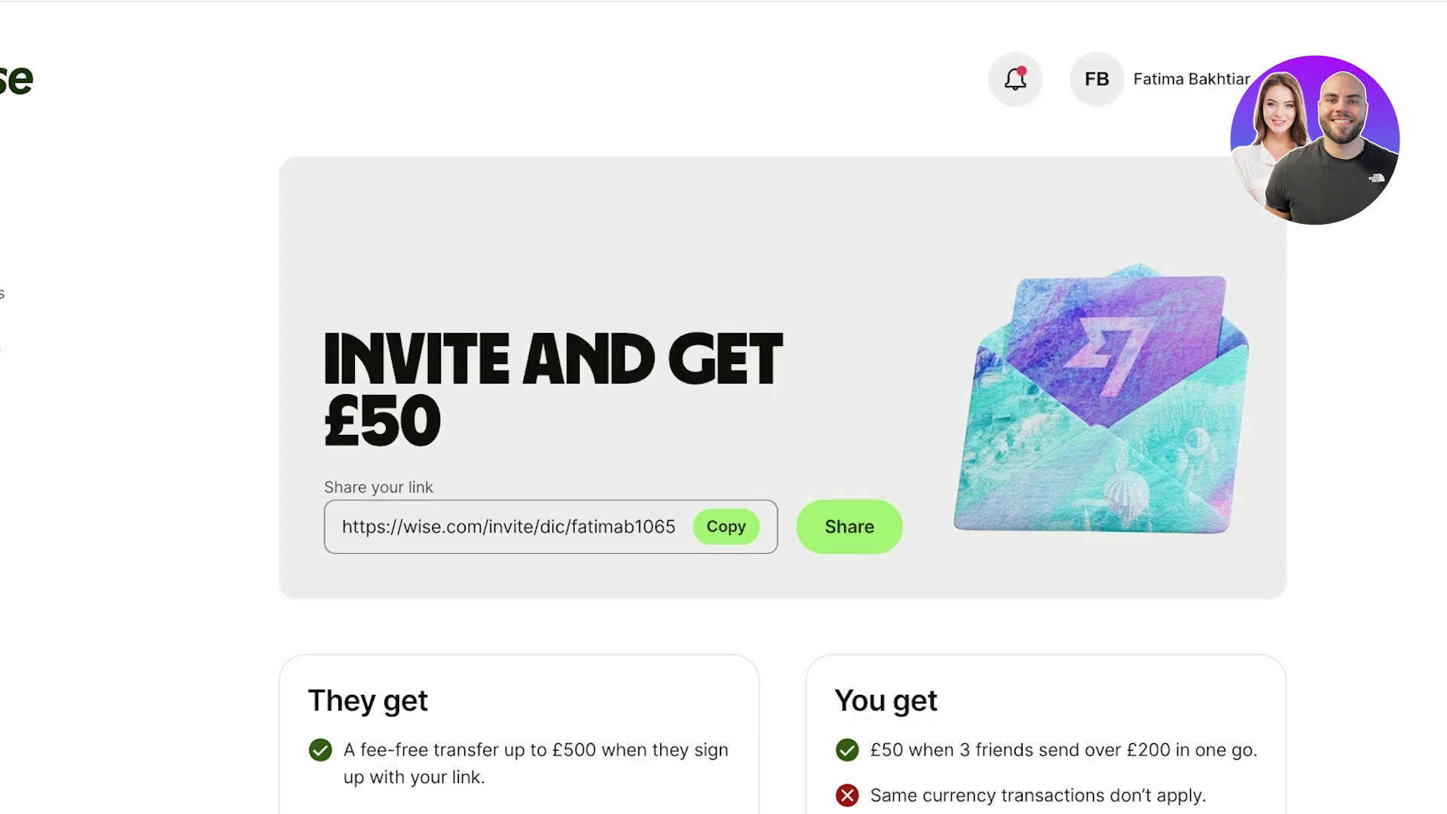
pyautogui.scroll(-10, 783, 407)
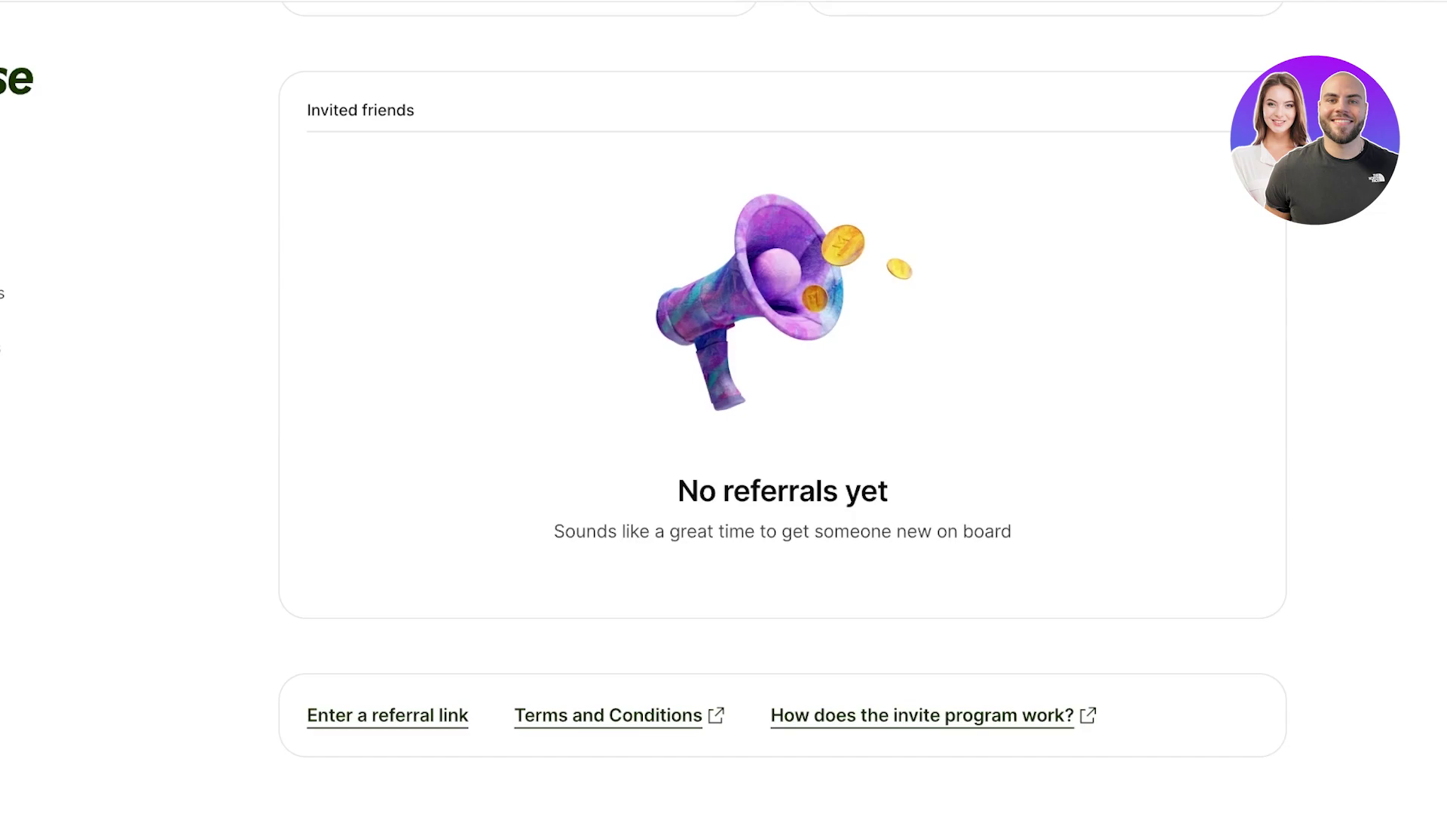
pyautogui.scroll(10, 783, 407)
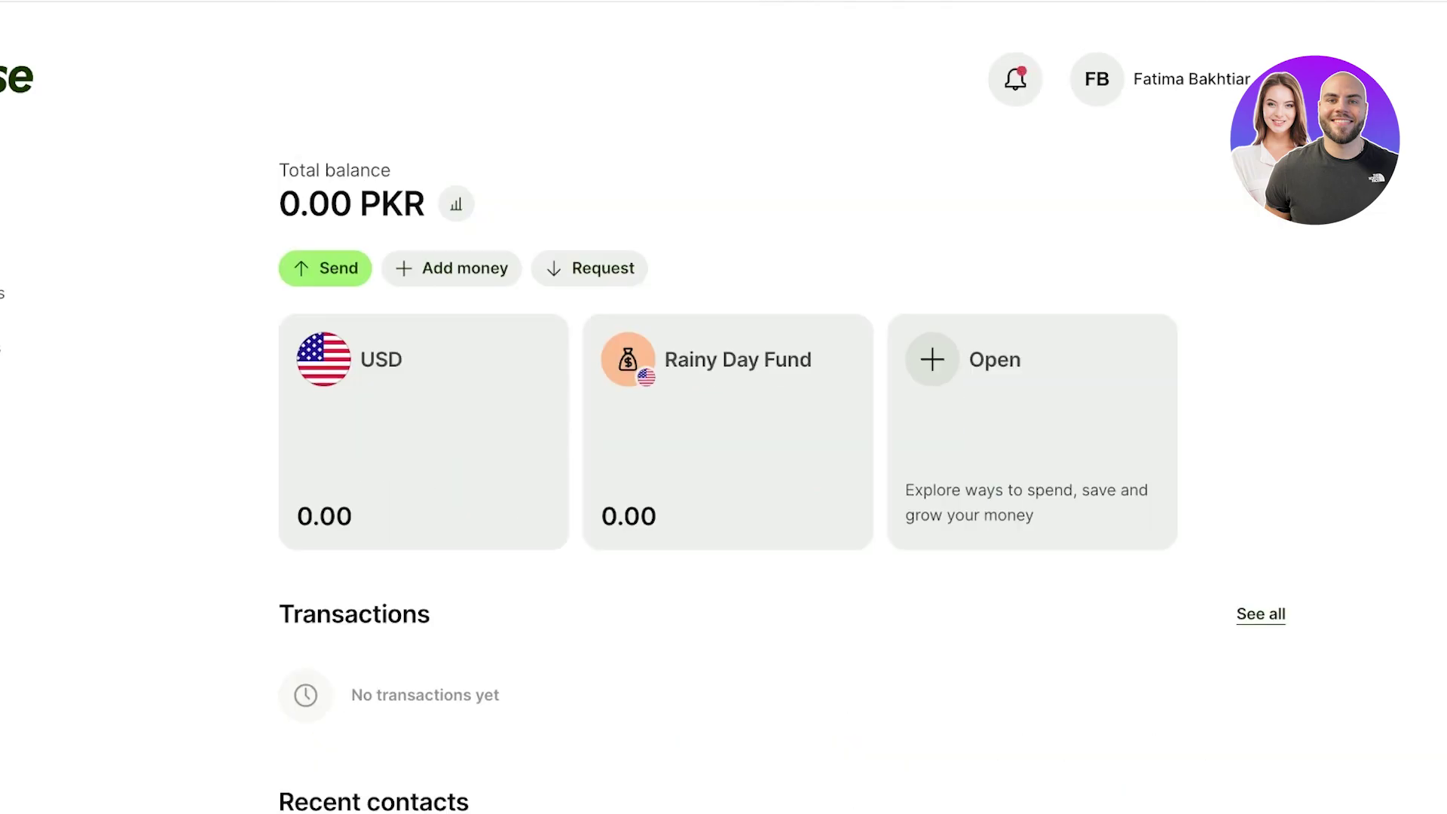
pyautogui.click(1176, 80)
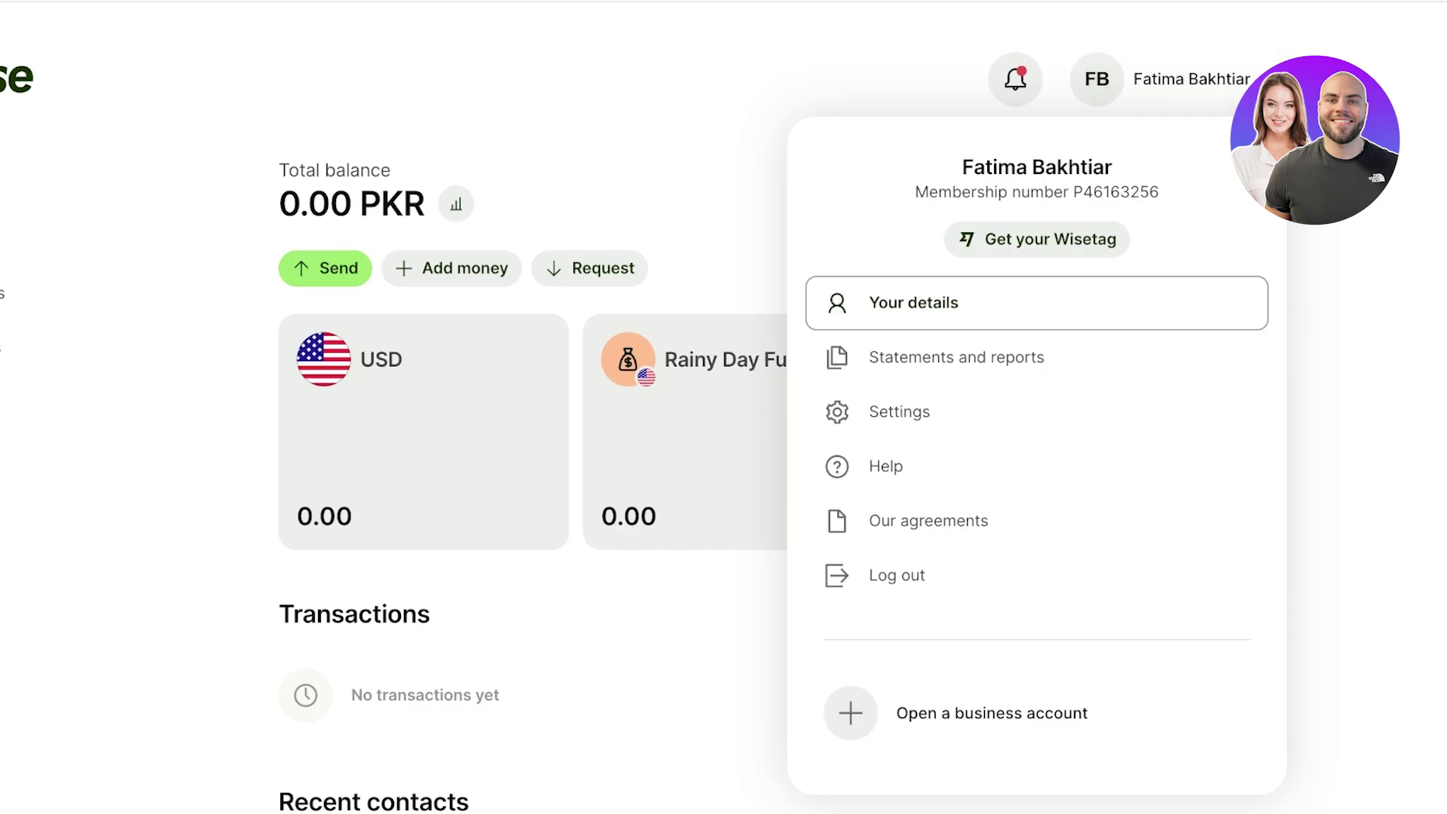
pyautogui.press('Return')
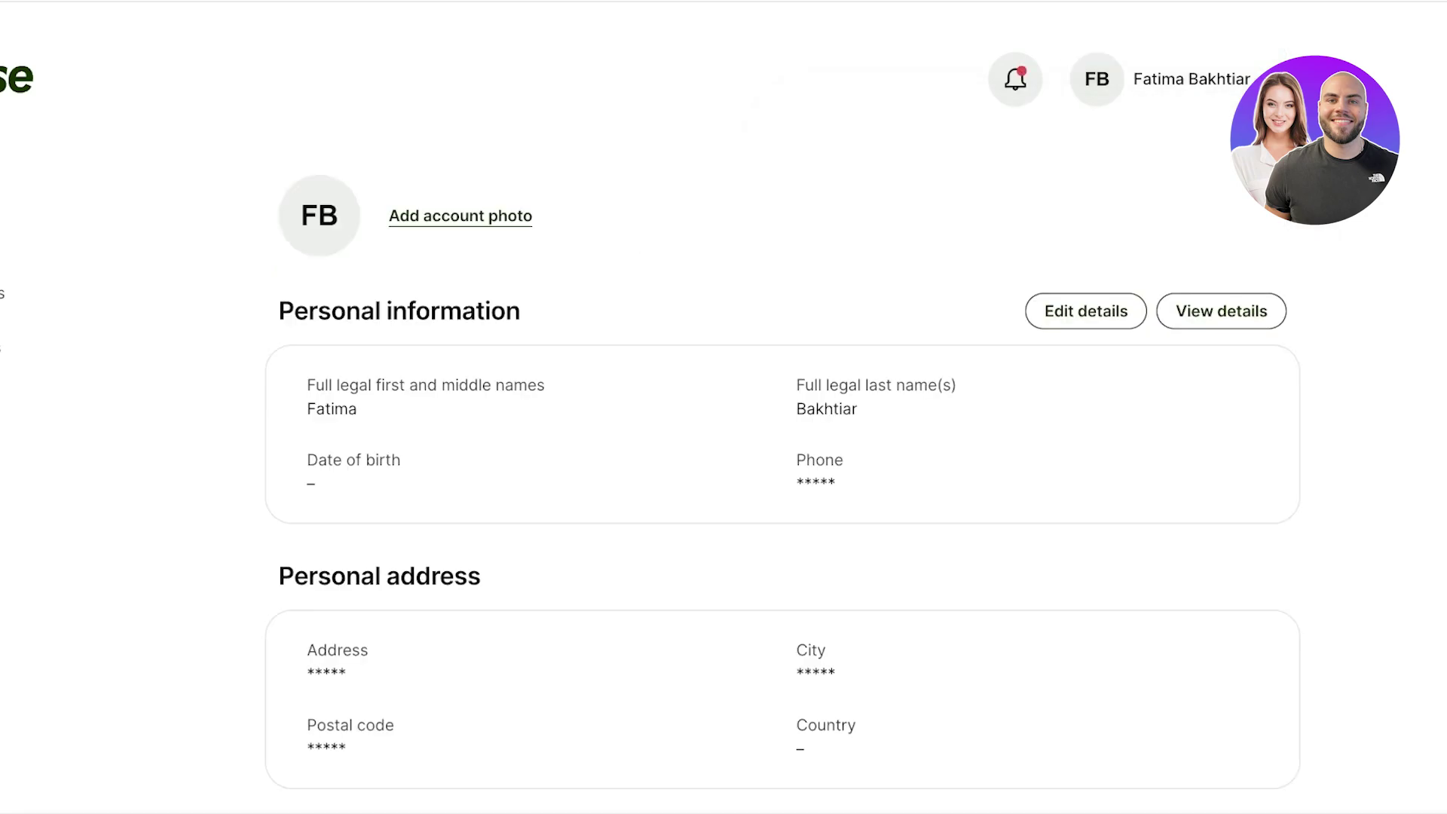
pyautogui.scroll(-1, 782, 407)
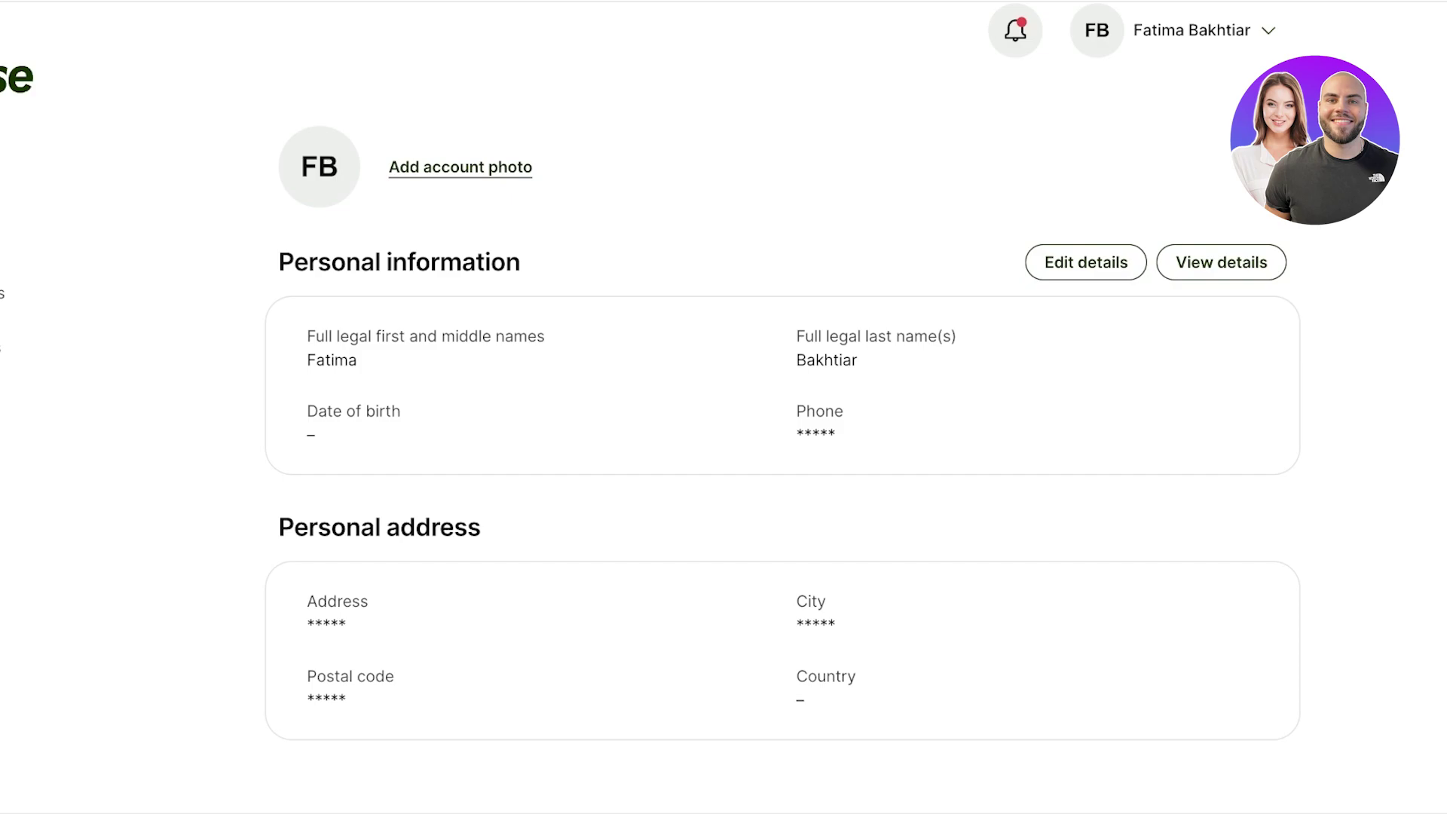
pyautogui.scroll(1, 783, 408)
pyautogui.click(1176, 79)
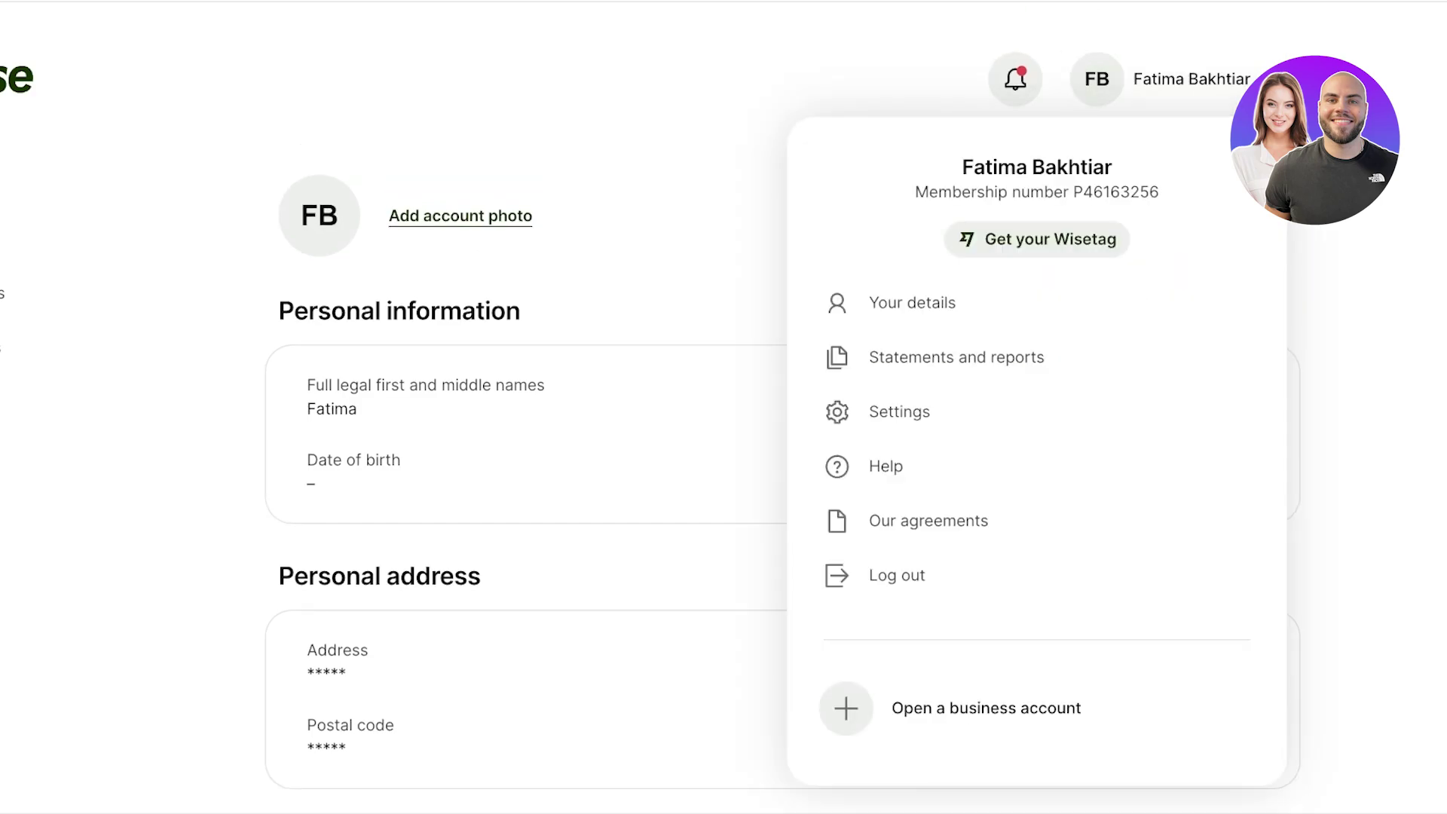
pyautogui.press('Tab')
pyautogui.press('Tab')
pyautogui.press('Return')
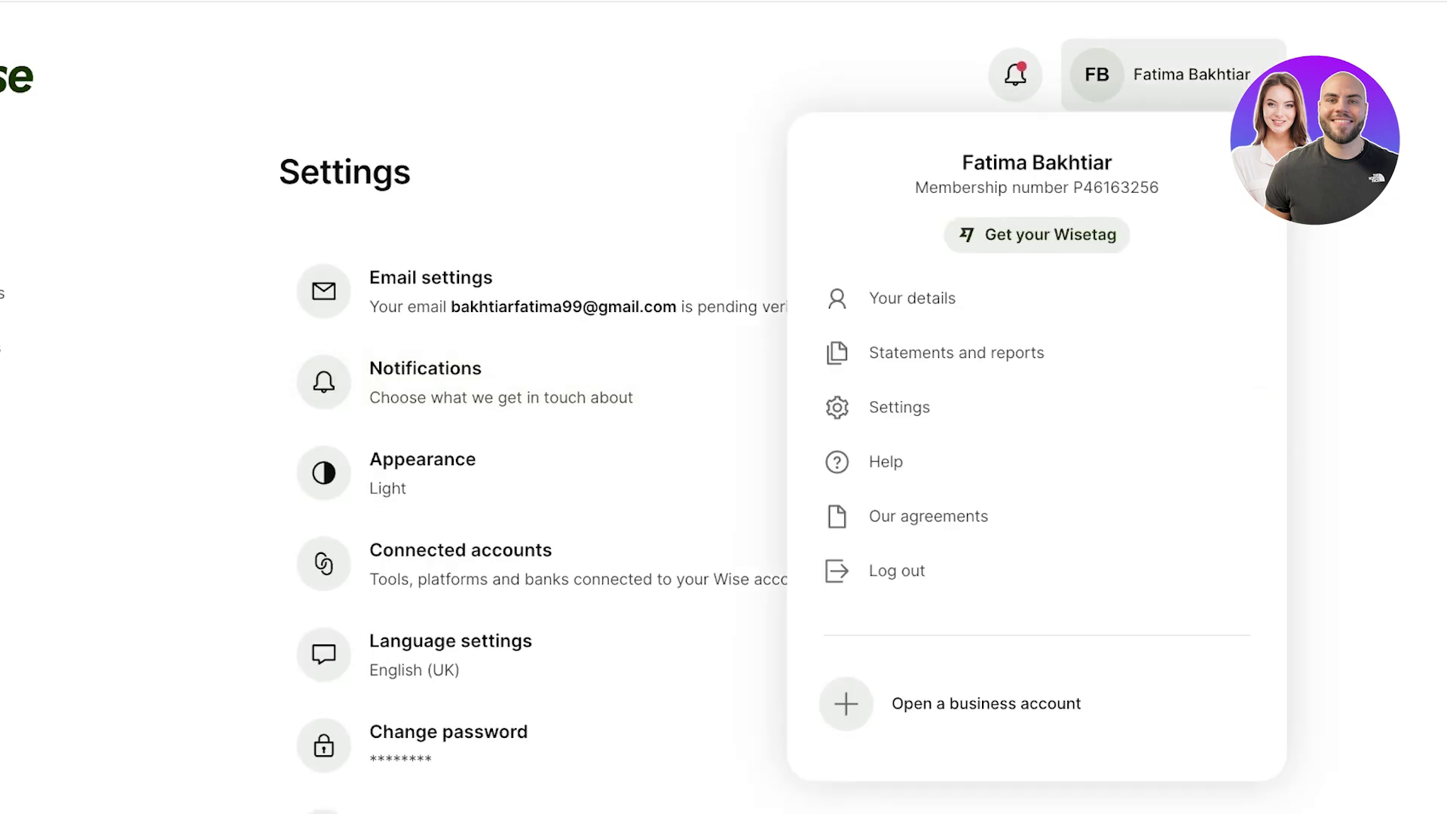
pyautogui.click(754, 383)
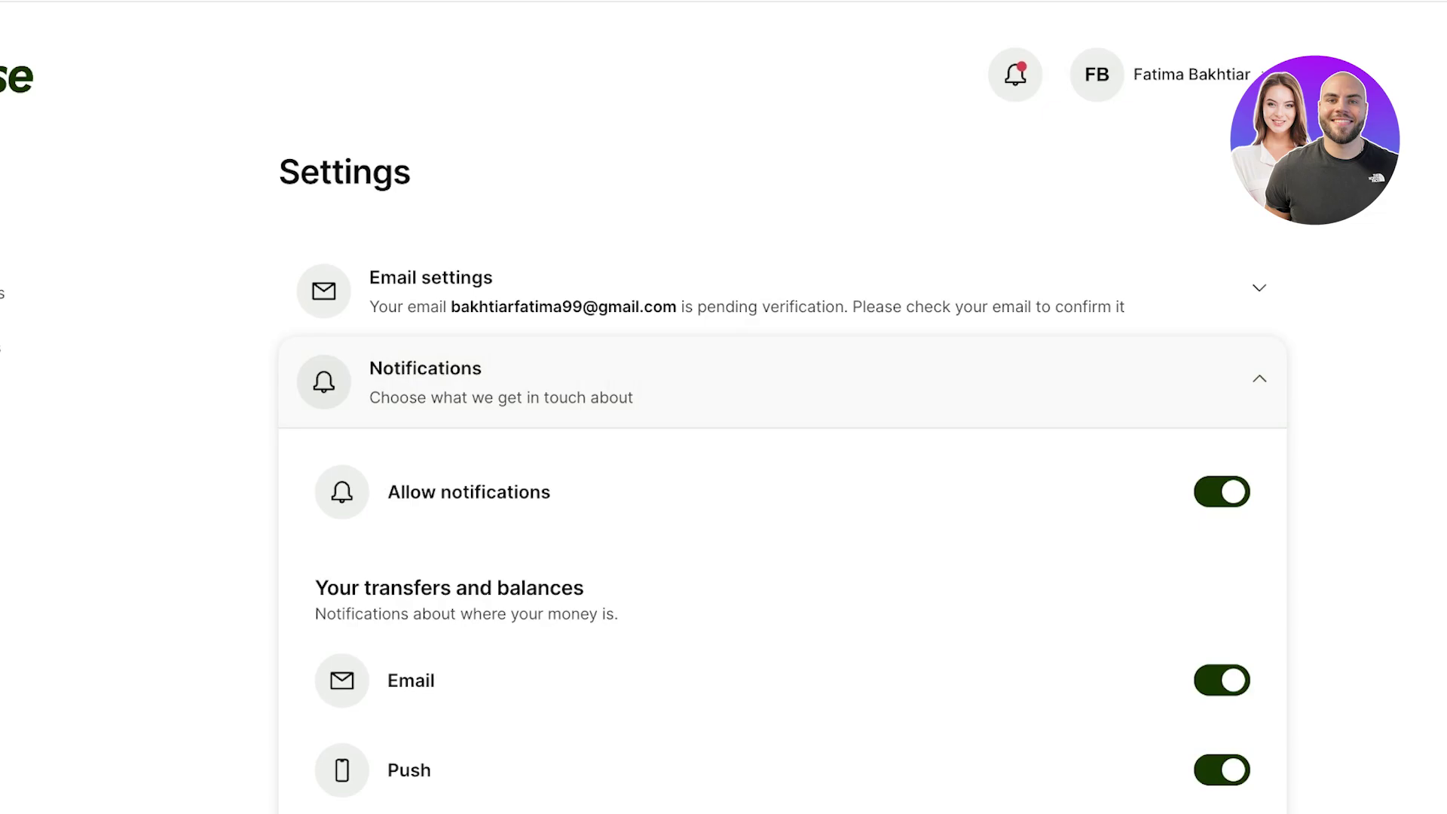
pyautogui.press('Return')
pyautogui.scroll(-6, 724, 407)
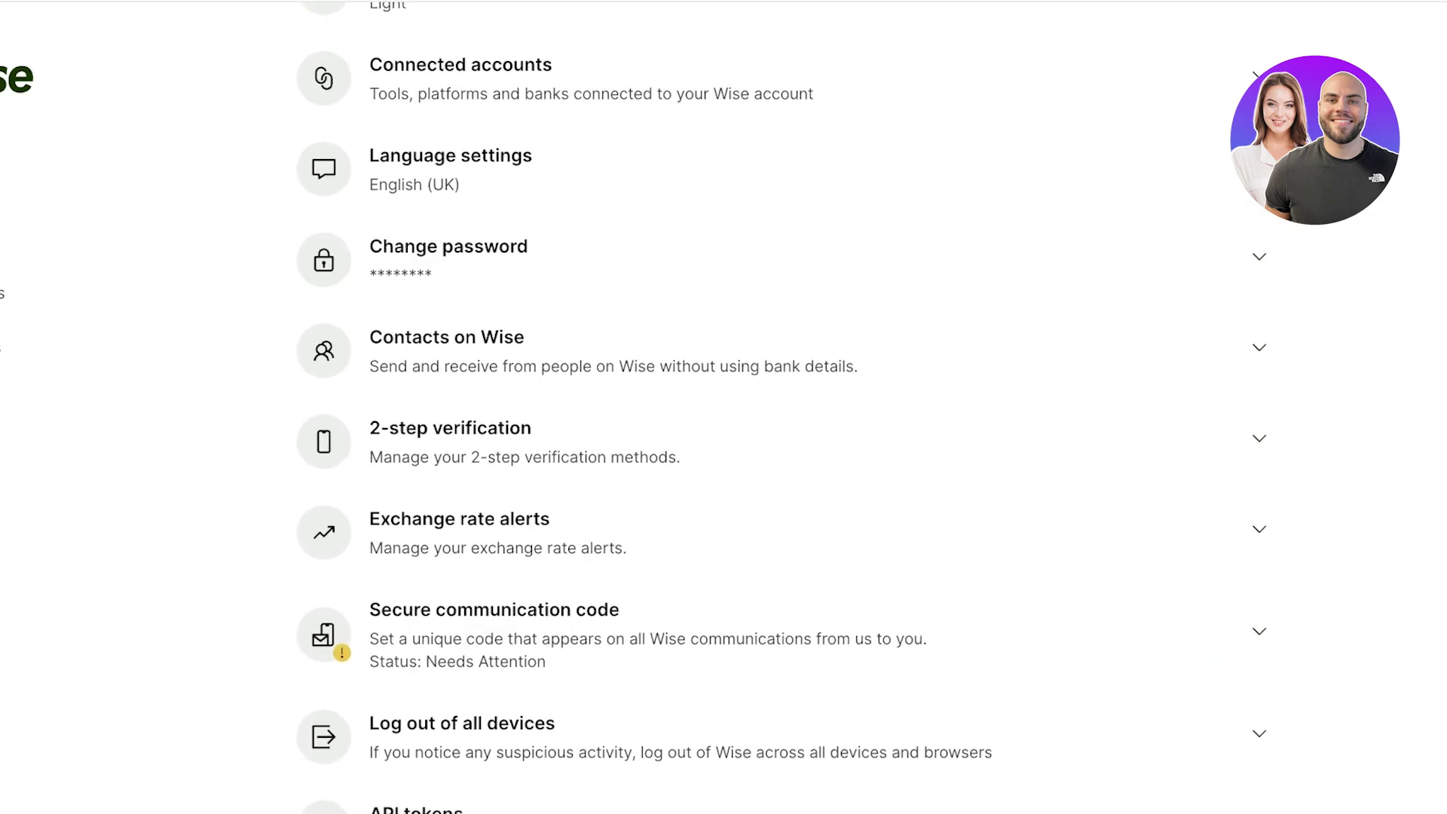
pyautogui.scroll(-5, 723, 407)
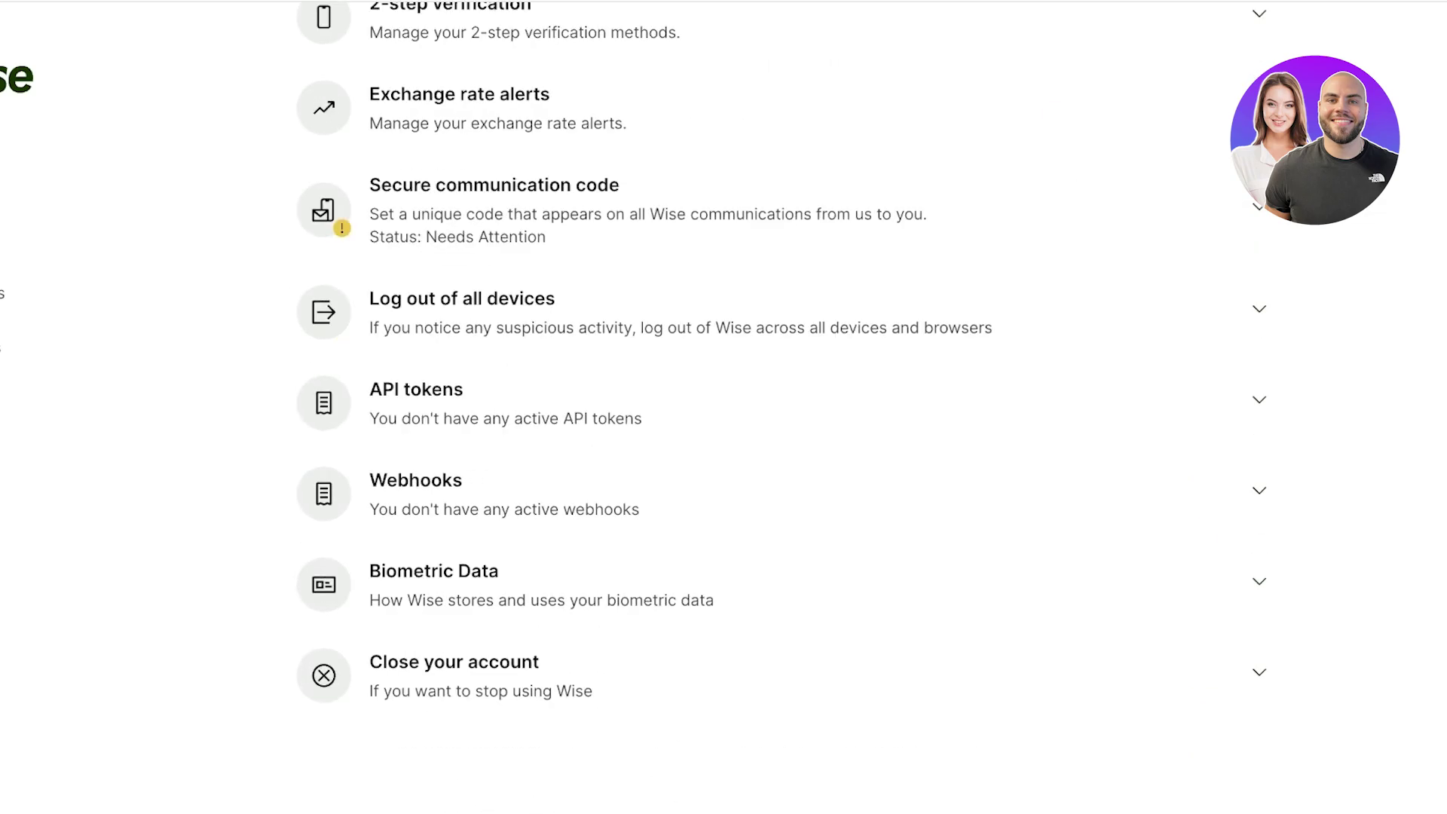
pyautogui.scroll(10, 724, 407)
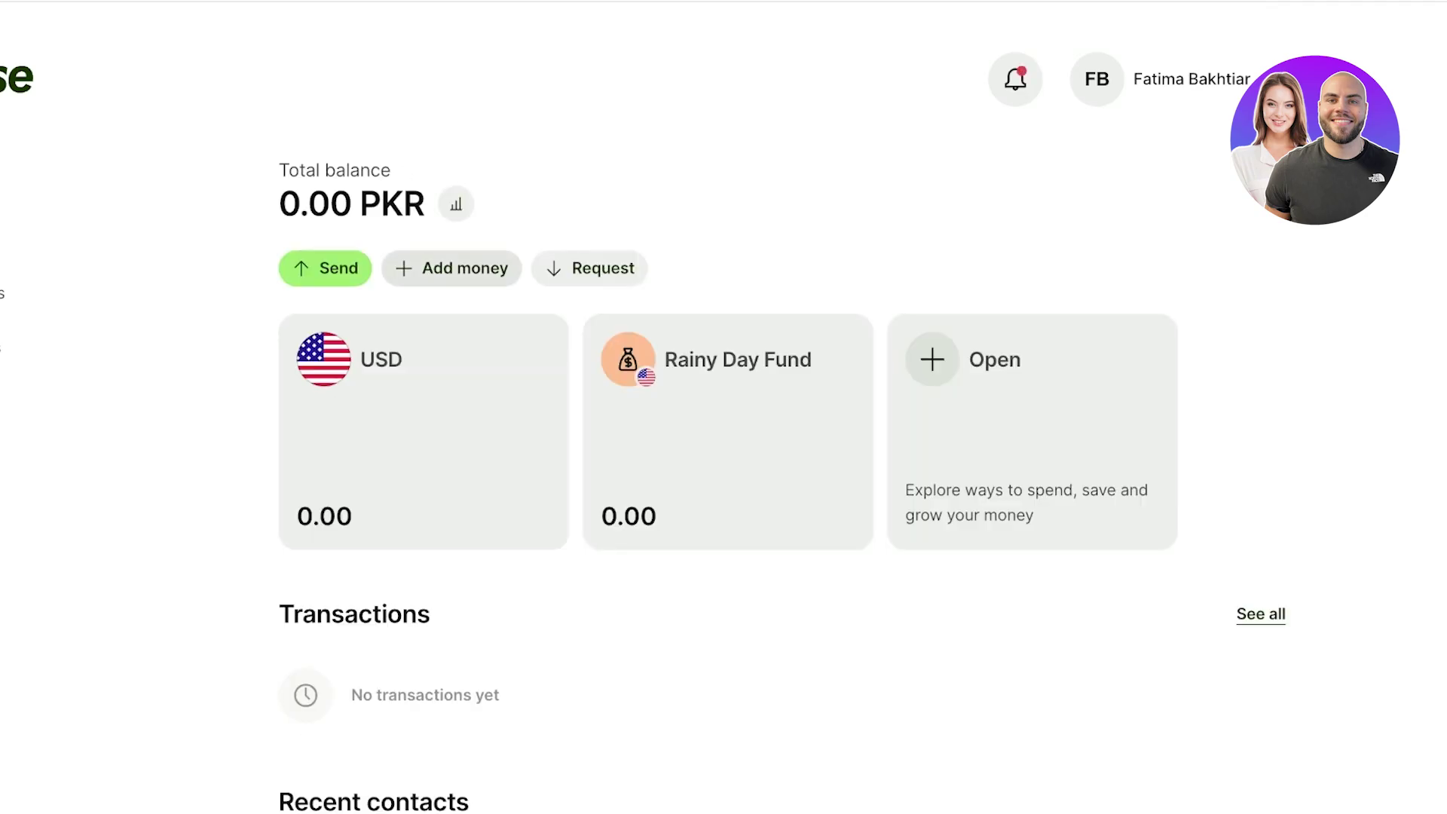
# - Close the Add money flow without adding funds and start opening a new balance or Jar
pyautogui.scroll(-3, 724, 407)
pyautogui.scroll(1, 782, 391)
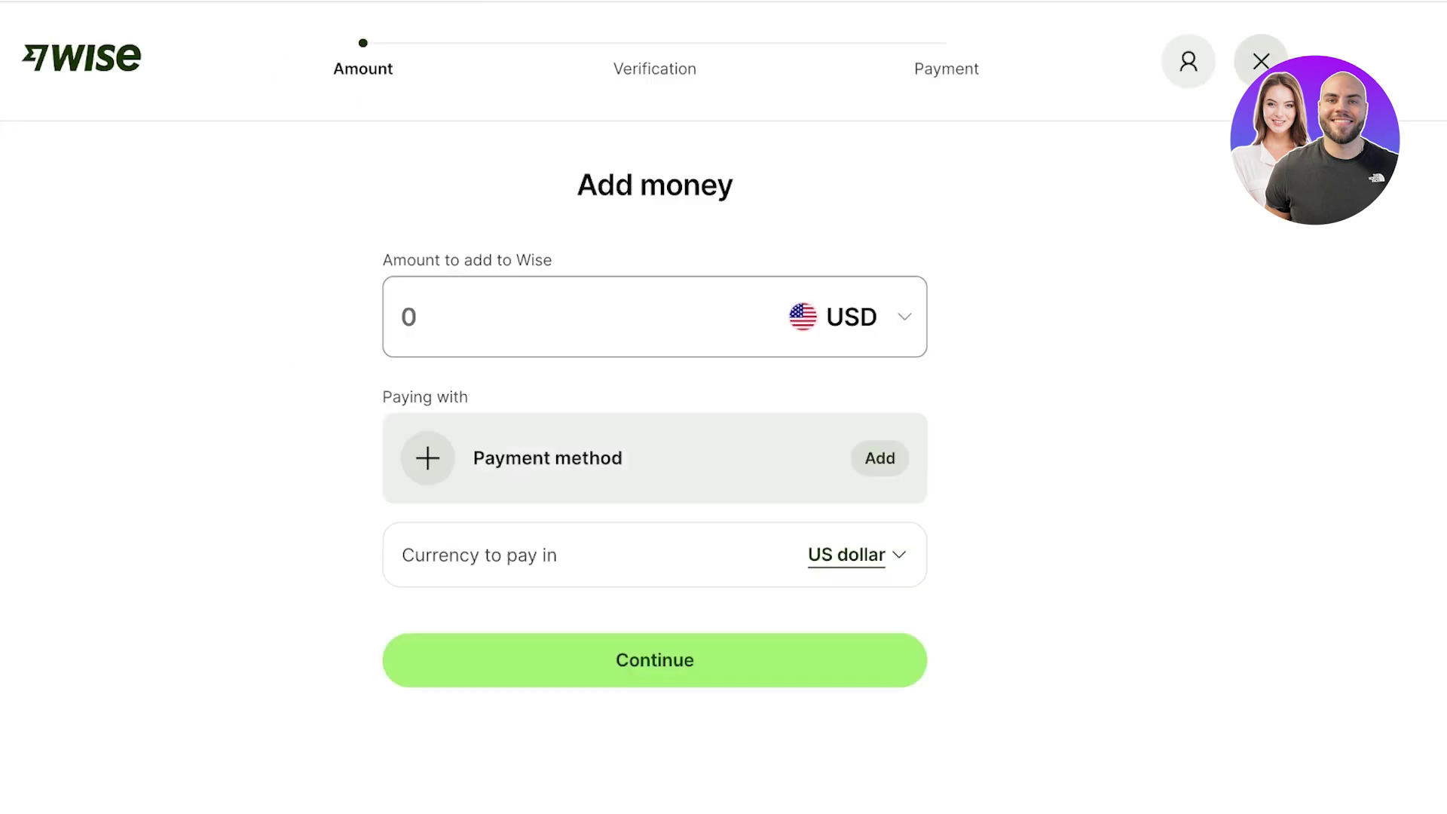
pyautogui.click(1261, 60)
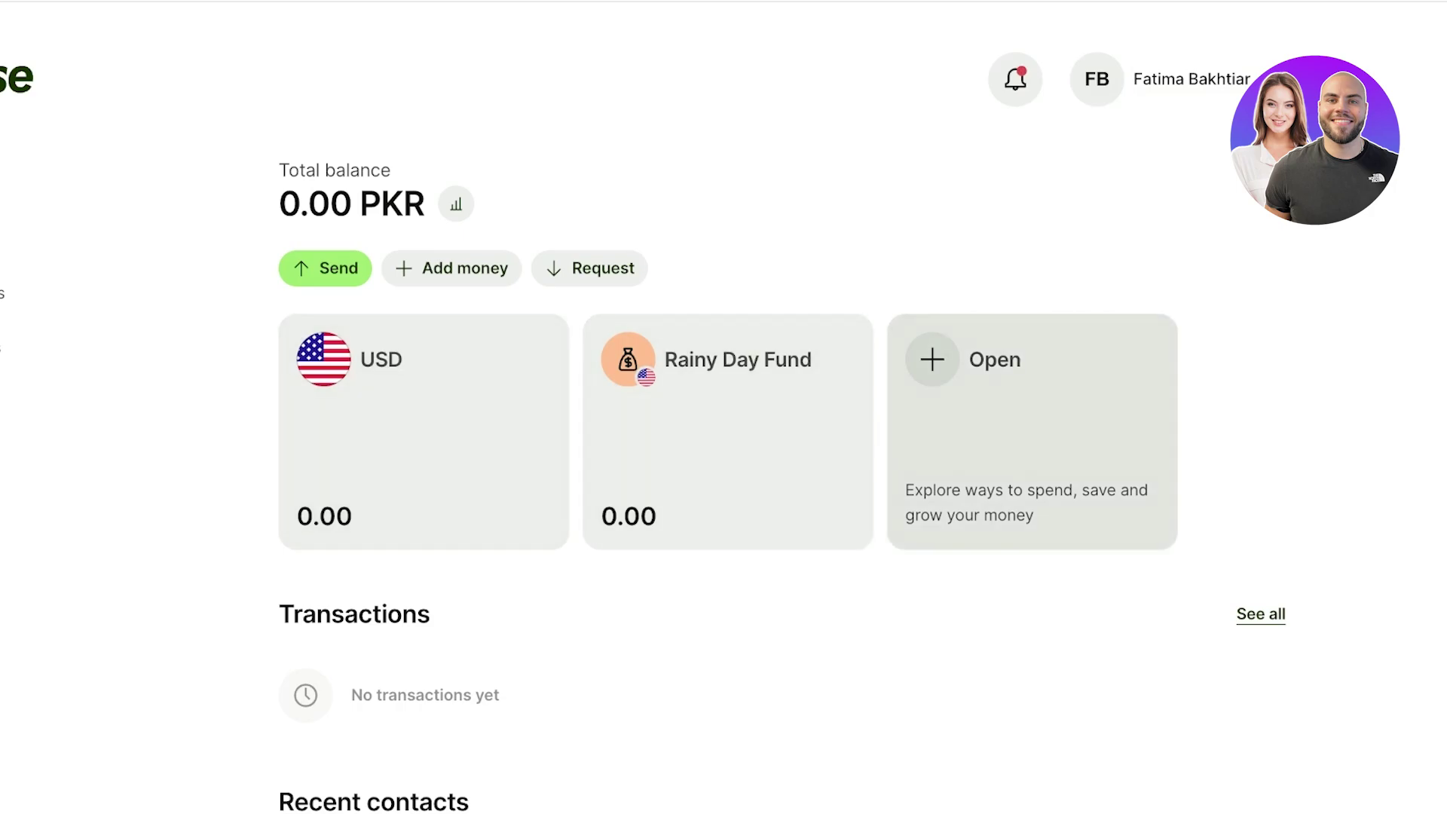
pyautogui.click(980, 407)
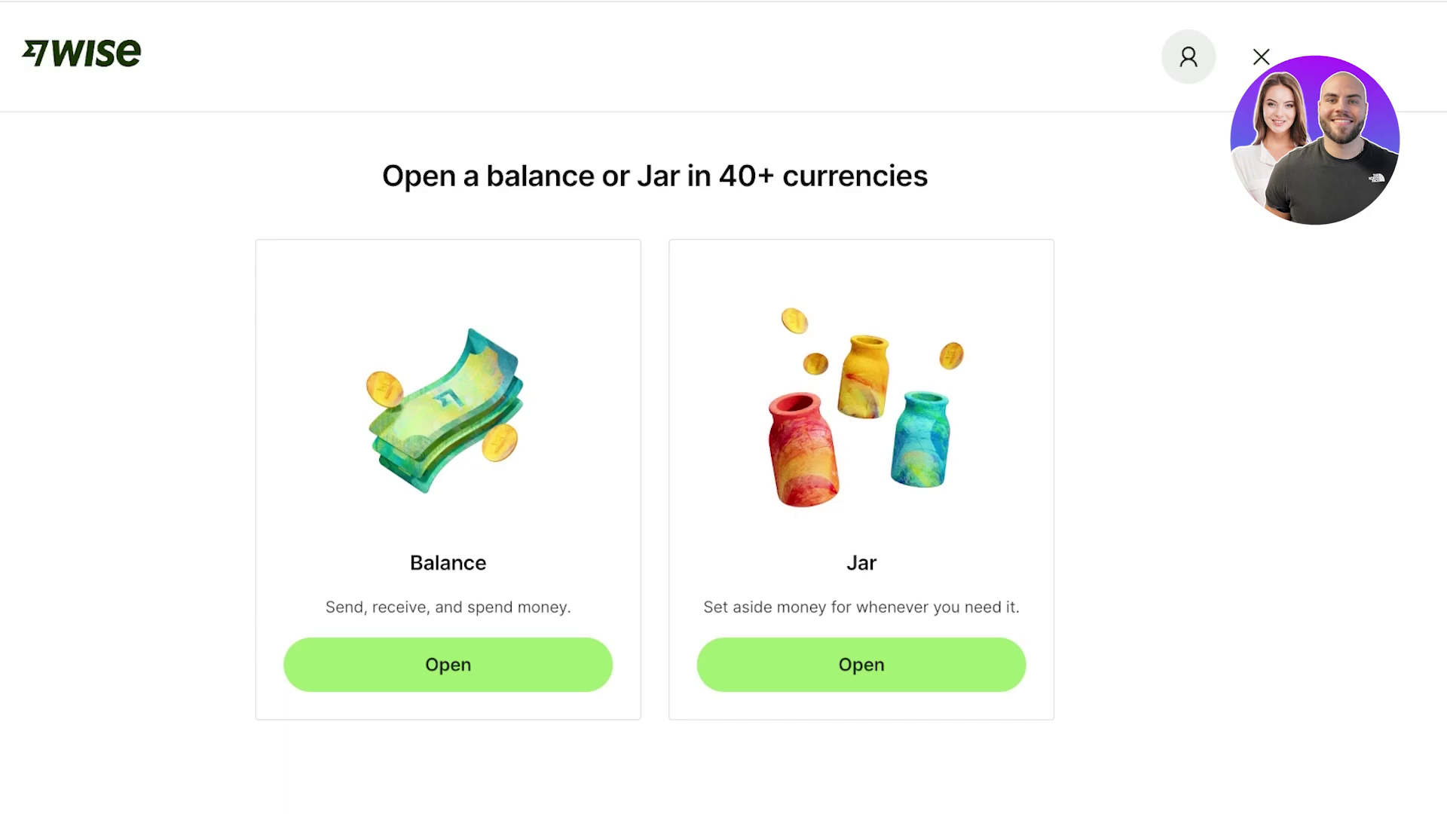
# - Open a new Canadian dollar (CAD) balance
pyautogui.click(448, 664)
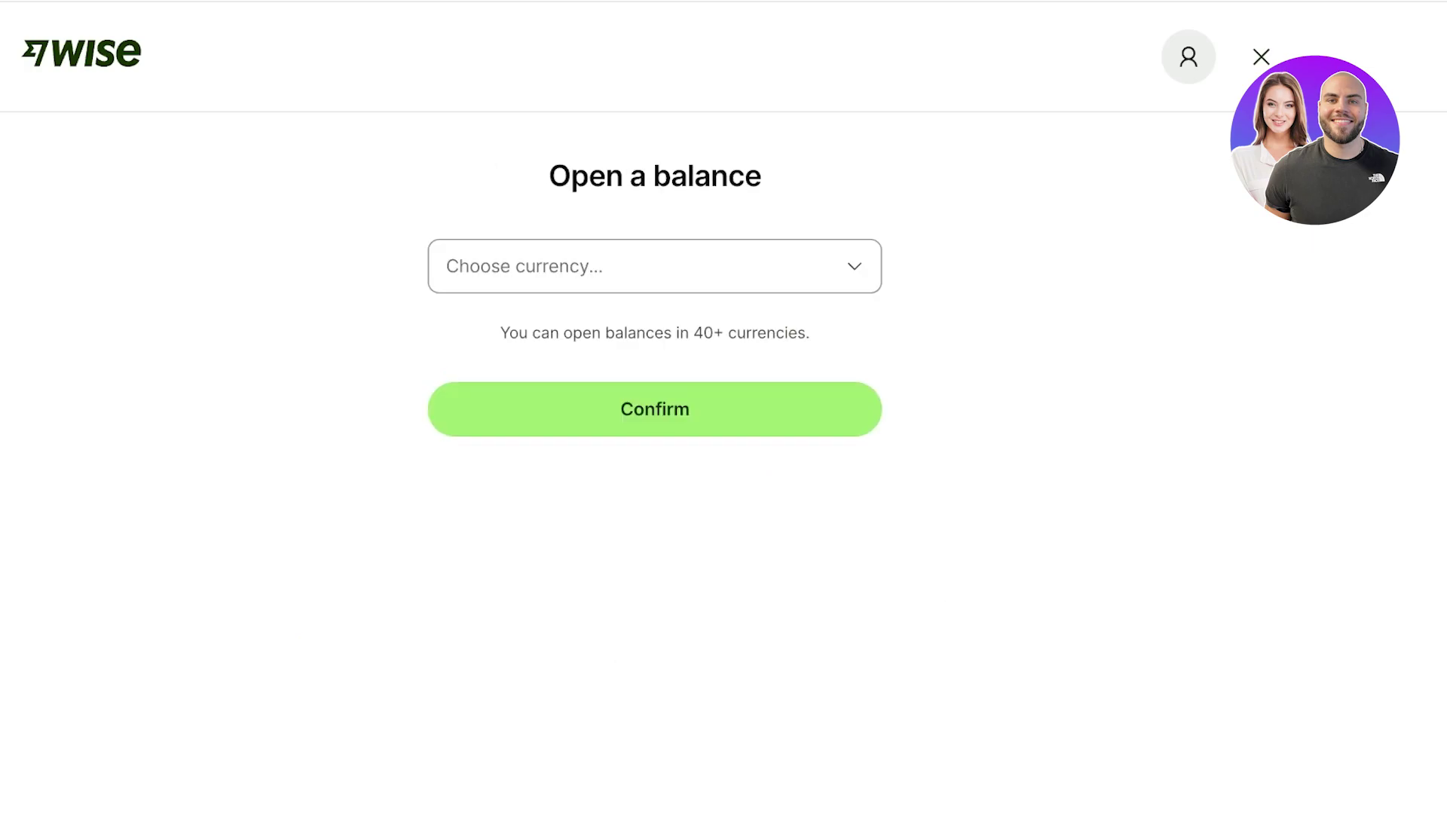
pyautogui.click(653, 265)
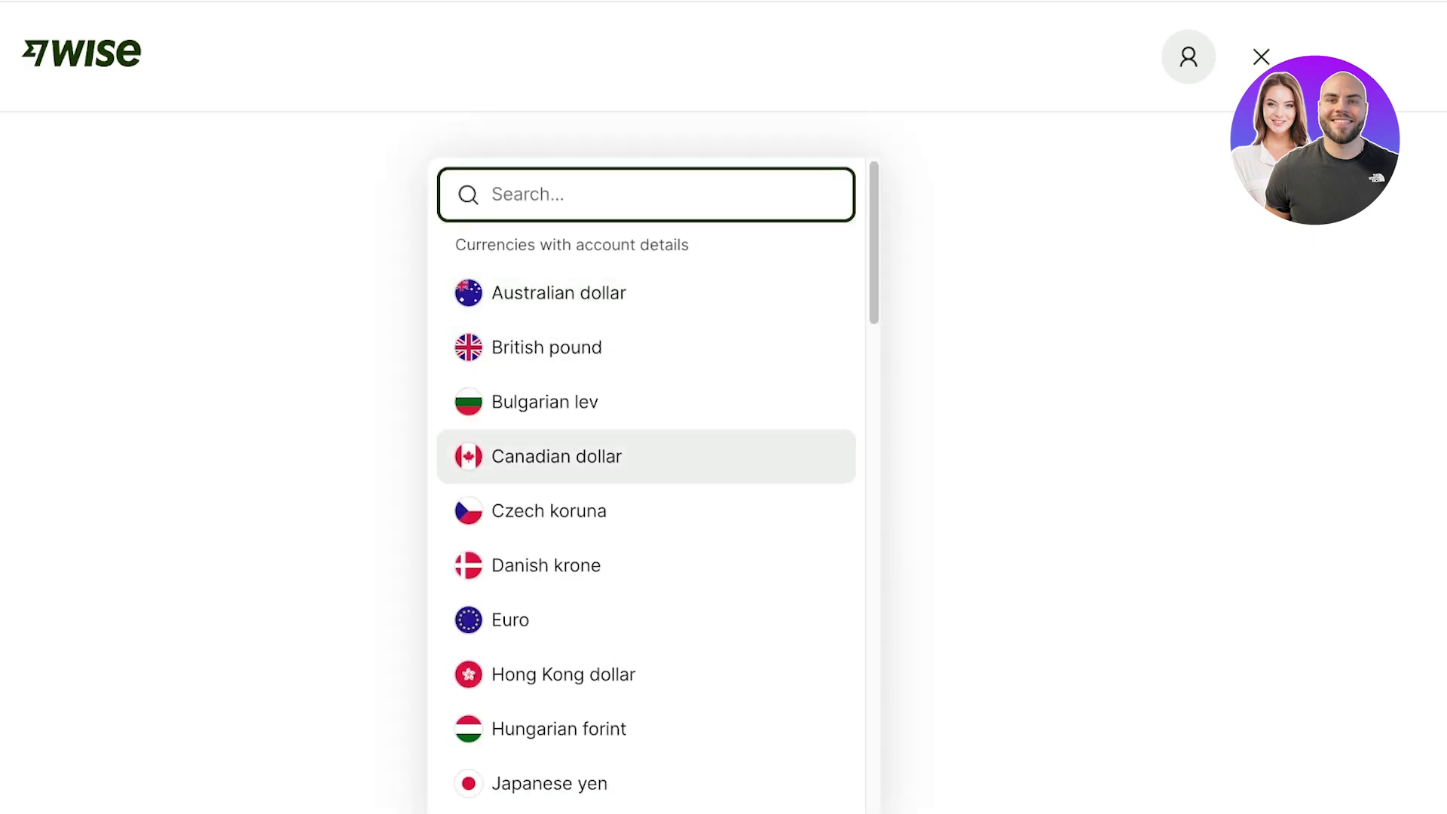
pyautogui.click(556, 456)
pyautogui.click(654, 483)
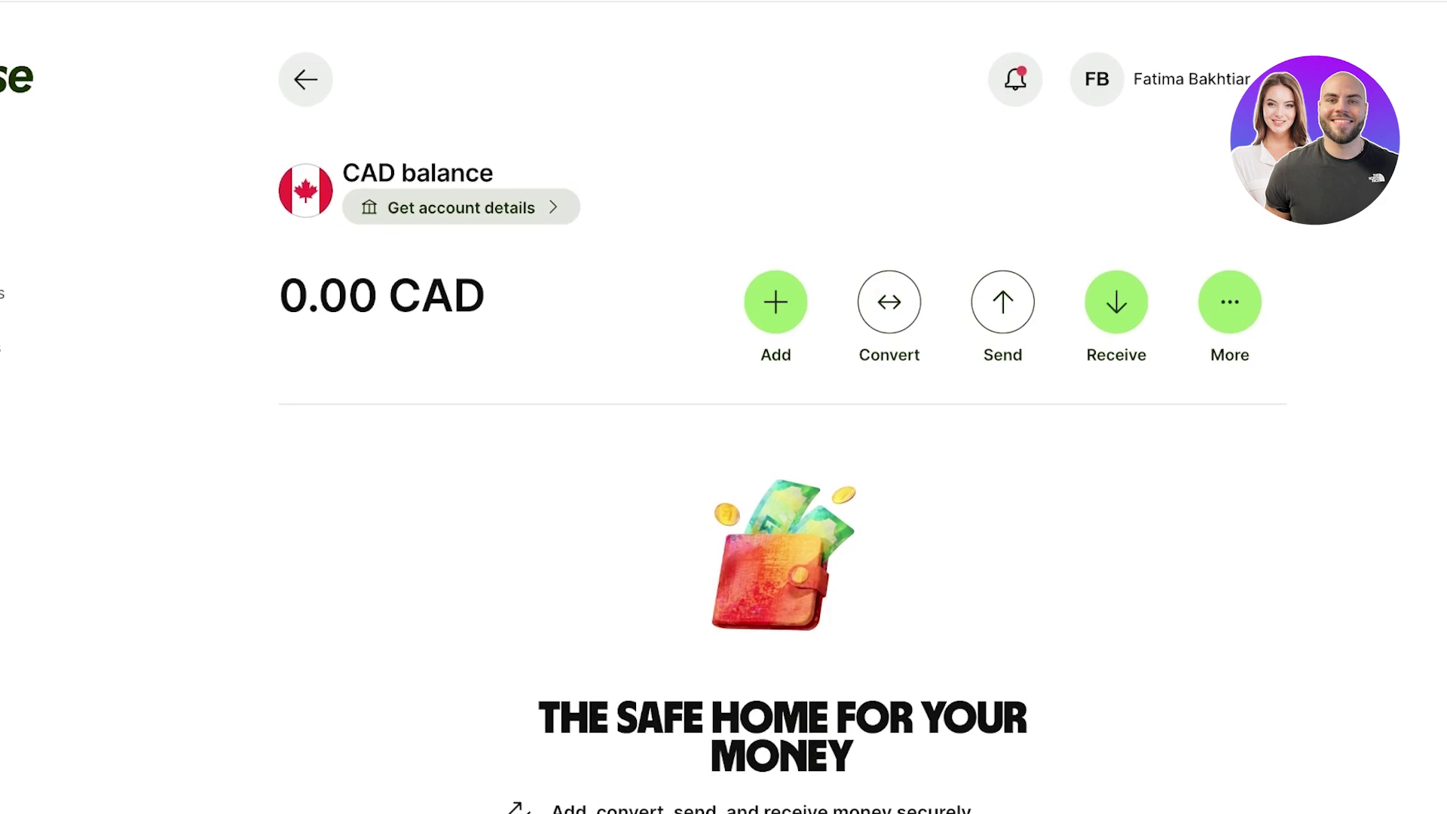
# - Review the CAD account details requirement (3,250 PKR deposit), then return to the home dashboard
pyautogui.click(461, 208)
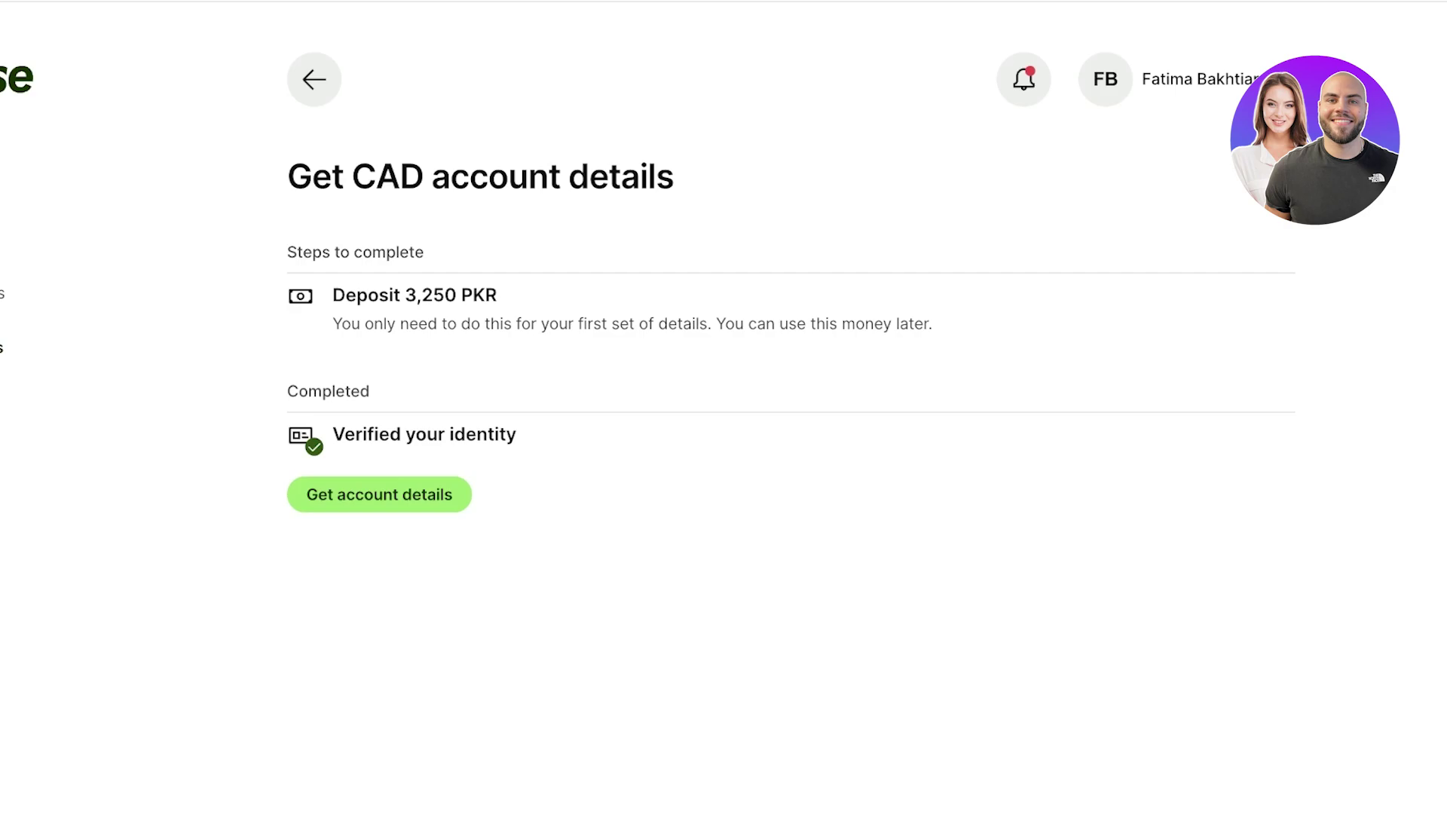
pyautogui.moveTo(367, 295); pyautogui.dragTo(497, 295)
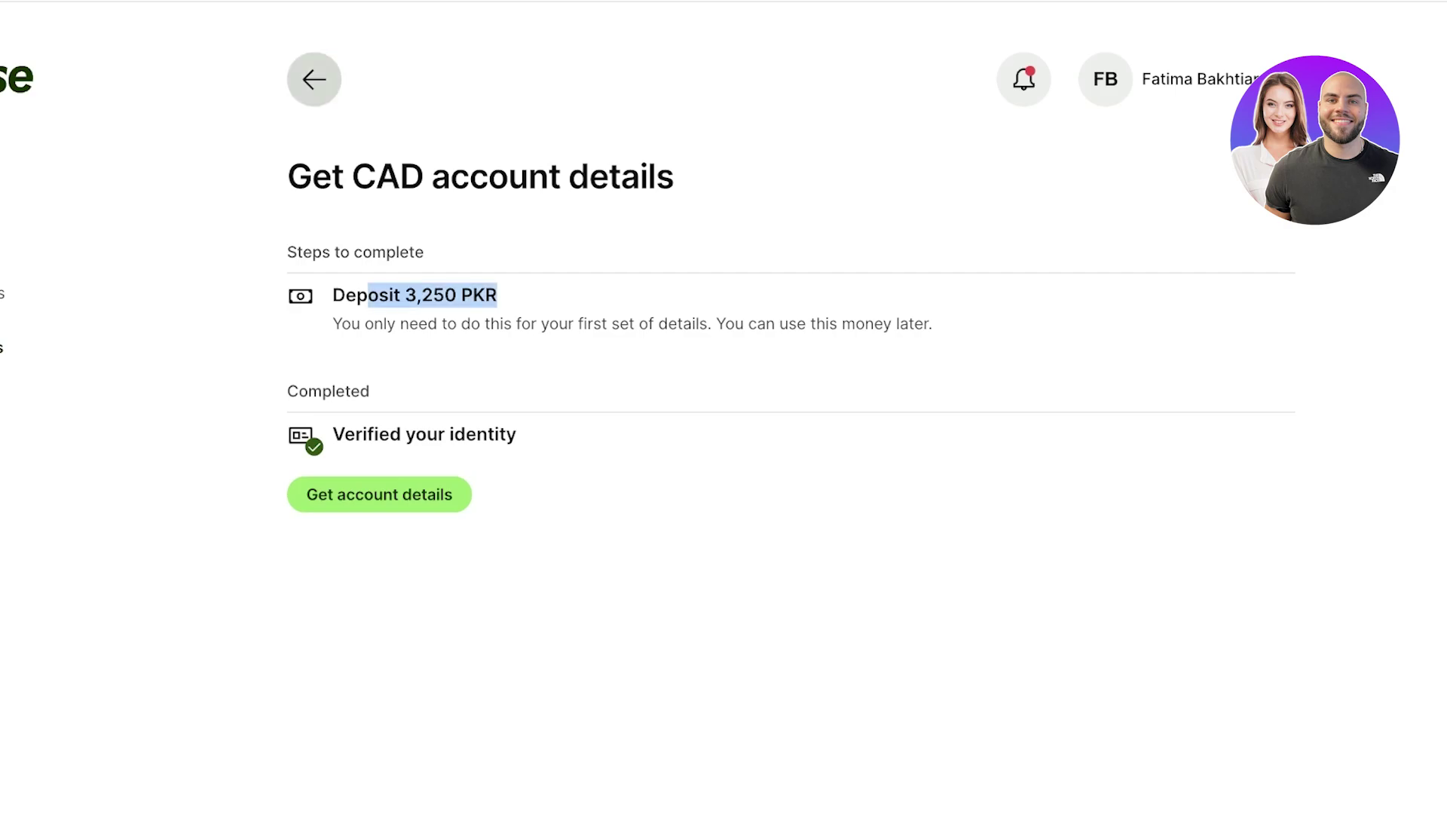
pyautogui.click(315, 79)
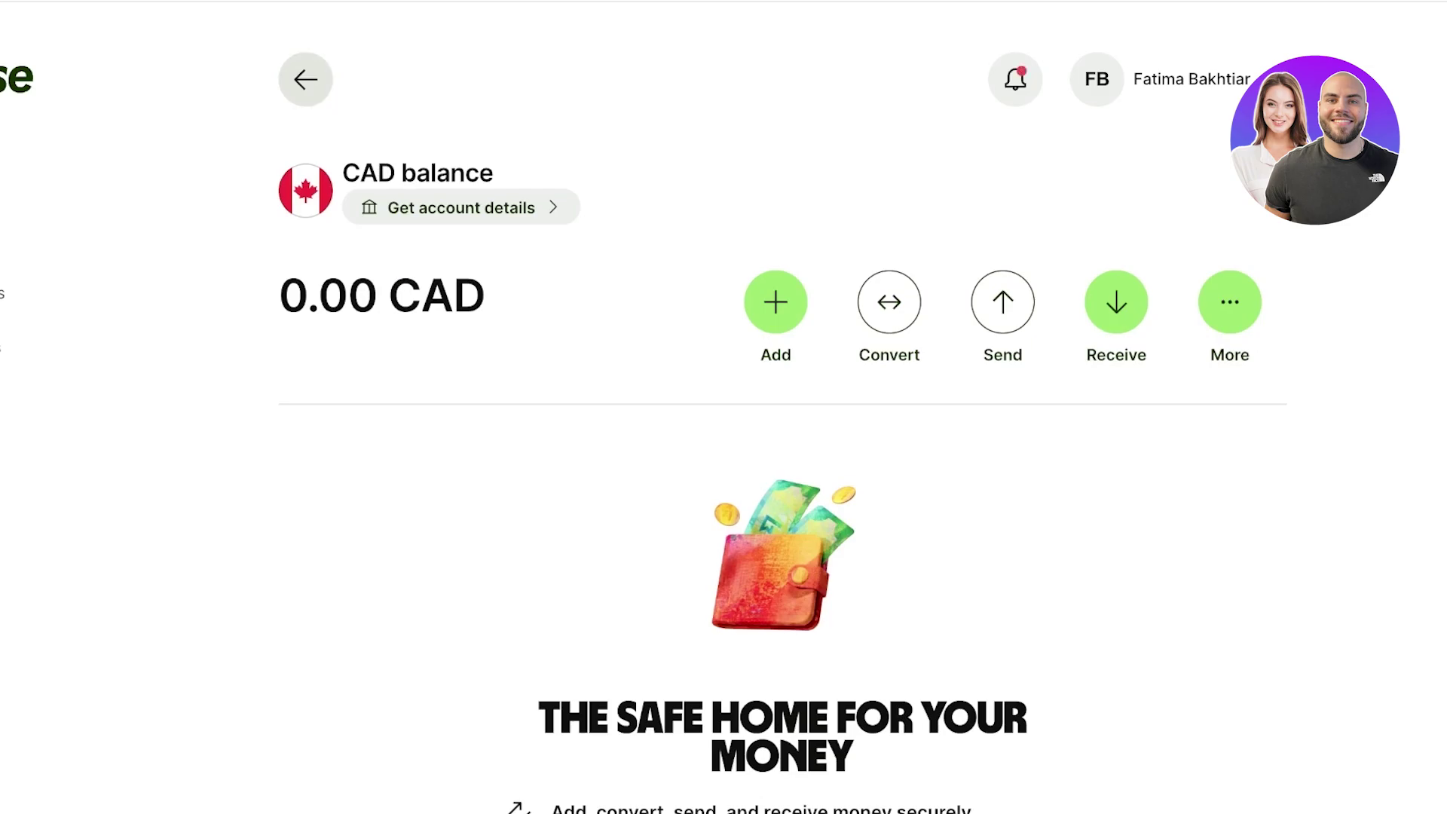
pyautogui.click(305, 79)
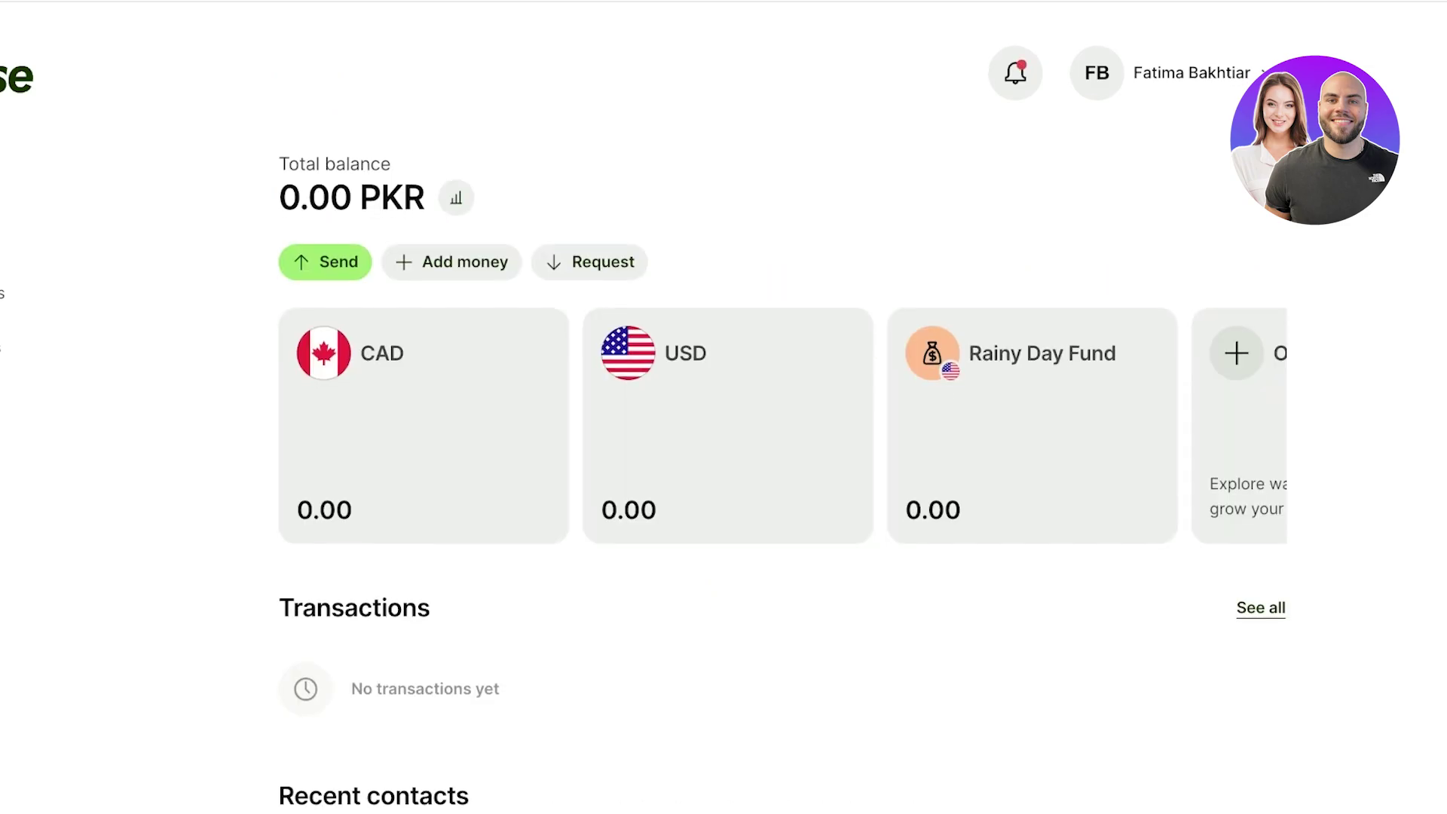
pyautogui.scroll(-1, 724, 408)
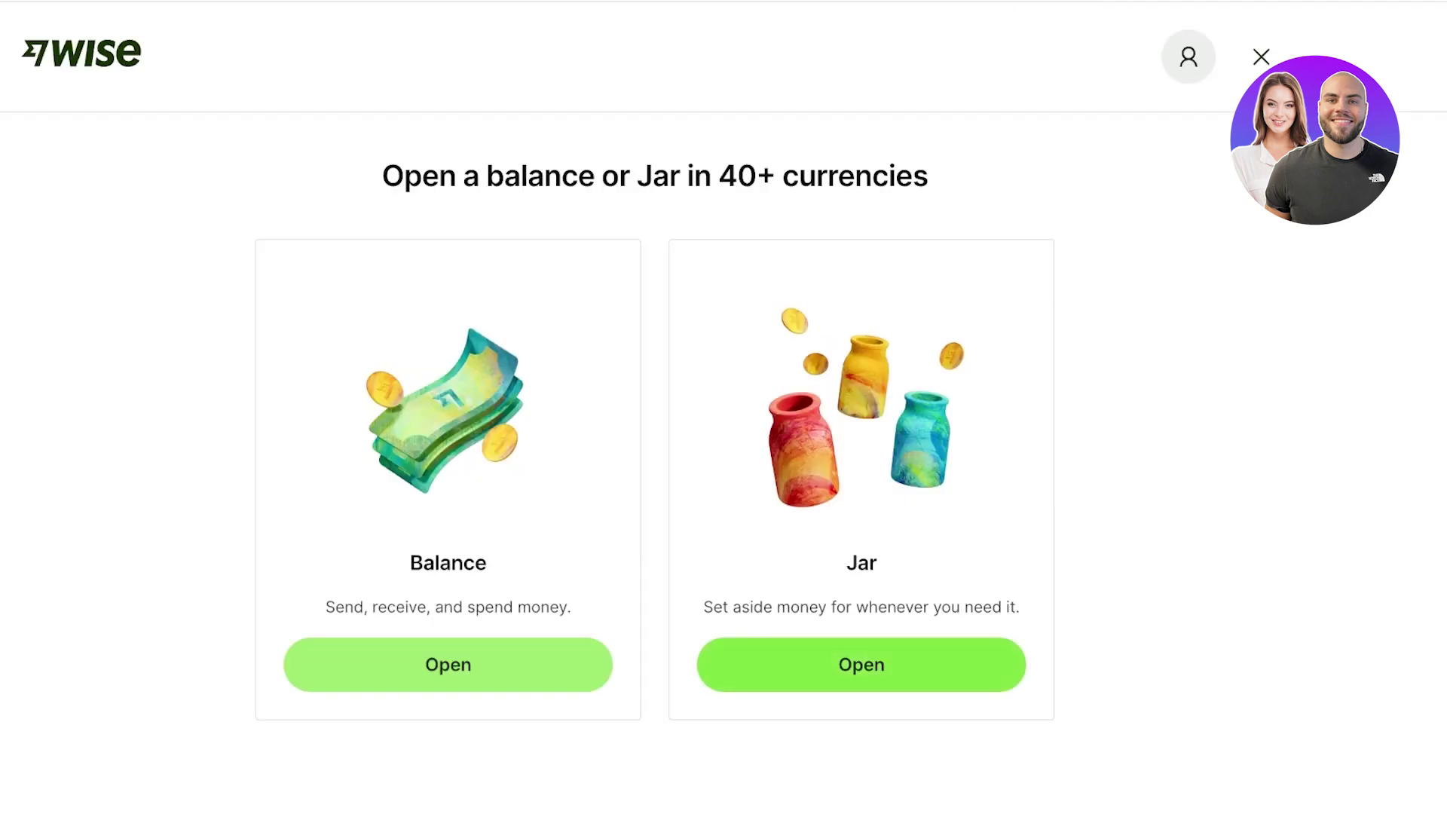
# - Create a jar named 'Vacation Fund' in Canadian dollars with the pink heart icon
pyautogui.click(862, 665)
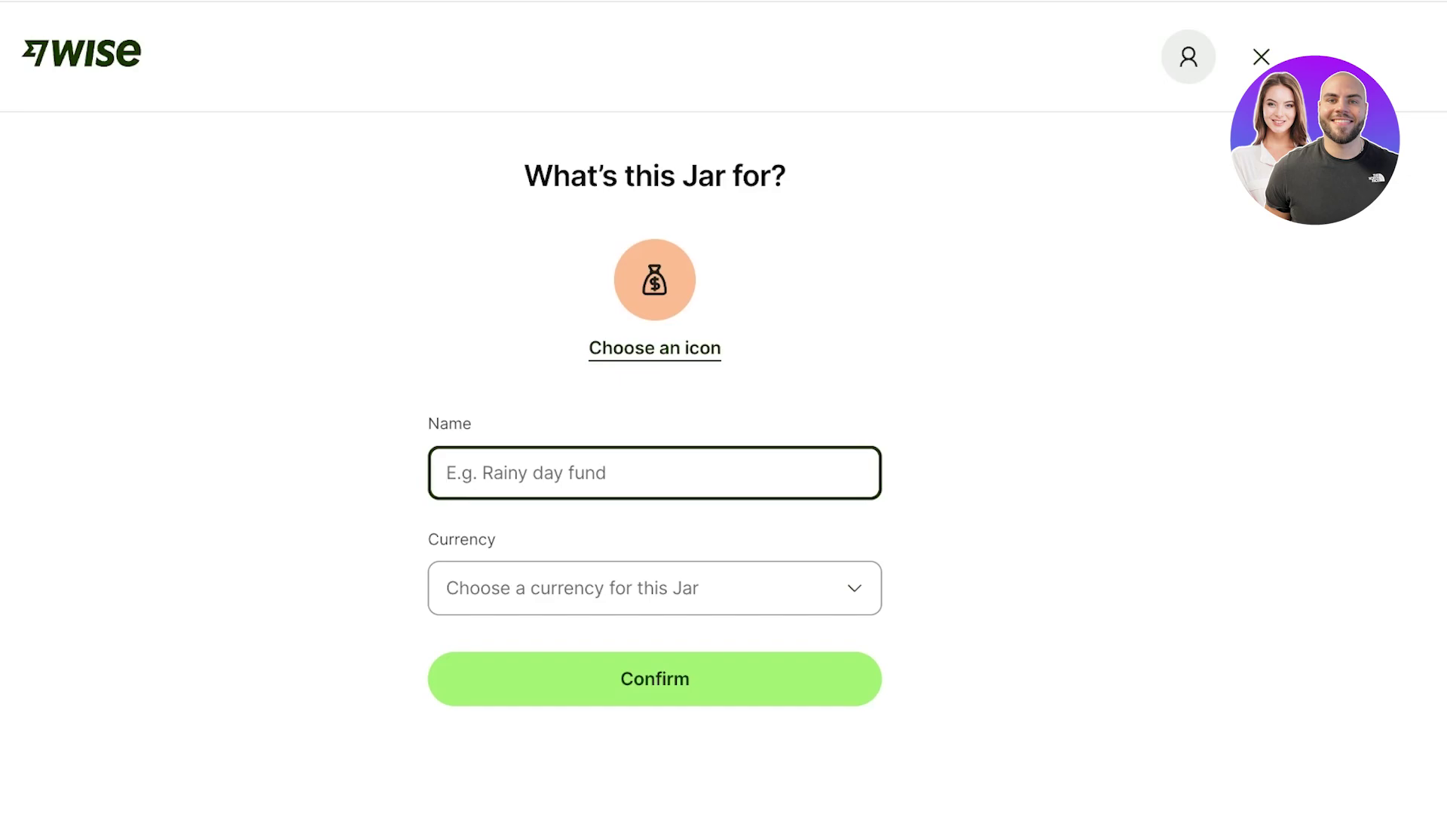
pyautogui.write('Vacation Fu')
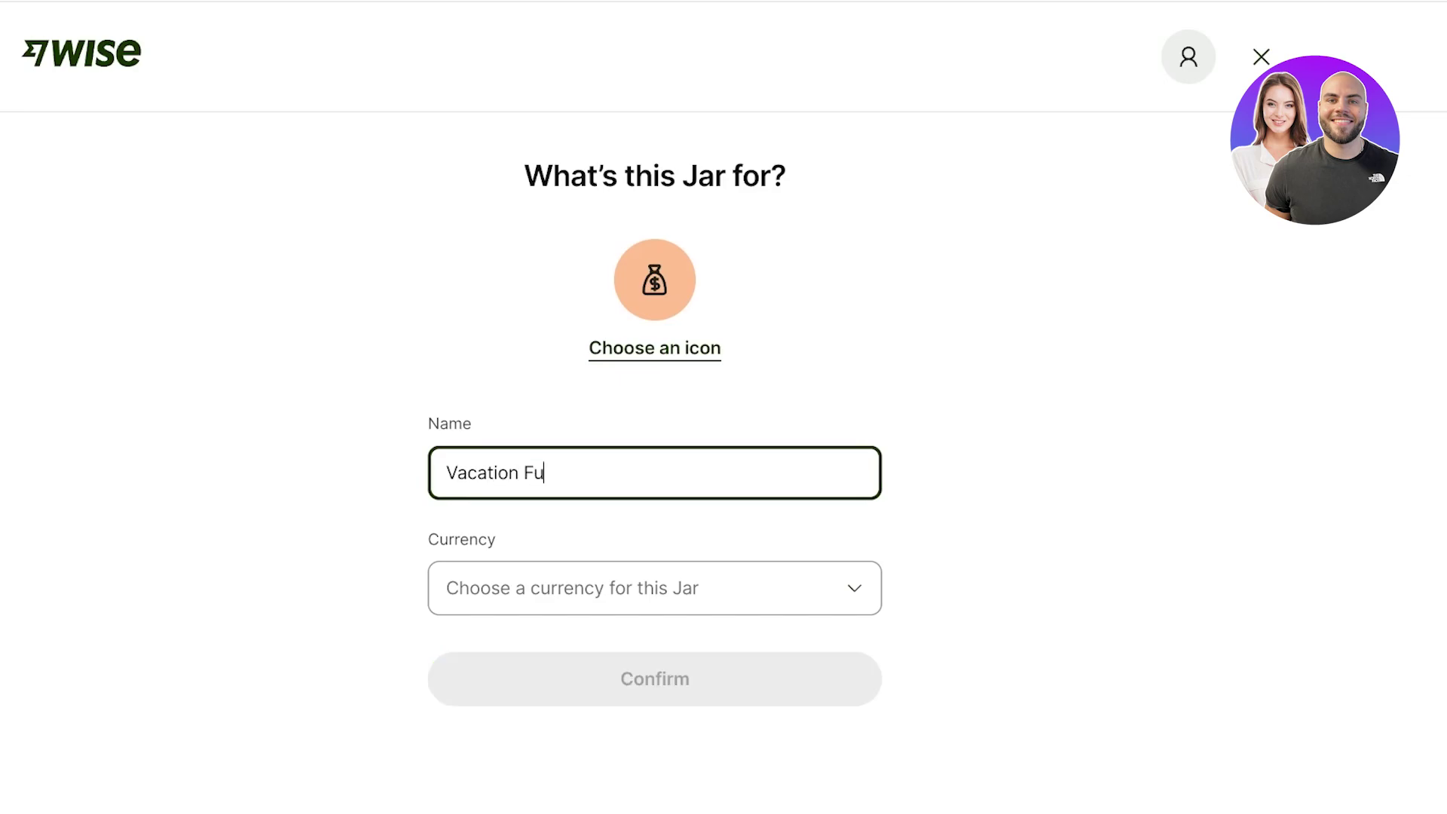
pyautogui.write('nd')
pyautogui.press('Tab')
pyautogui.press('Return')
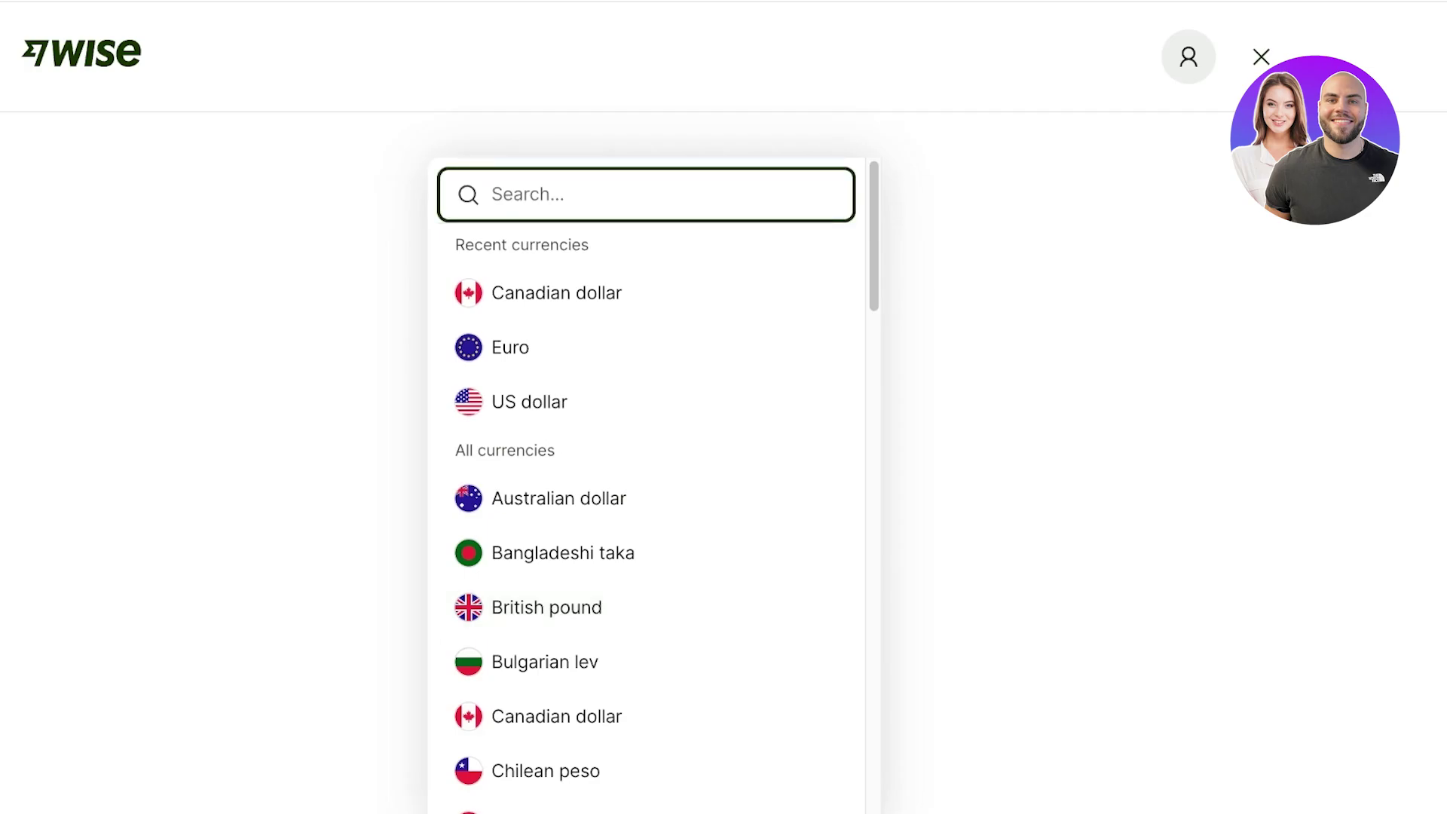
pyautogui.press('Down')
pyautogui.press('Down')
pyautogui.press('Down')
pyautogui.press('Up')
pyautogui.press('Up')
pyautogui.press('Return')
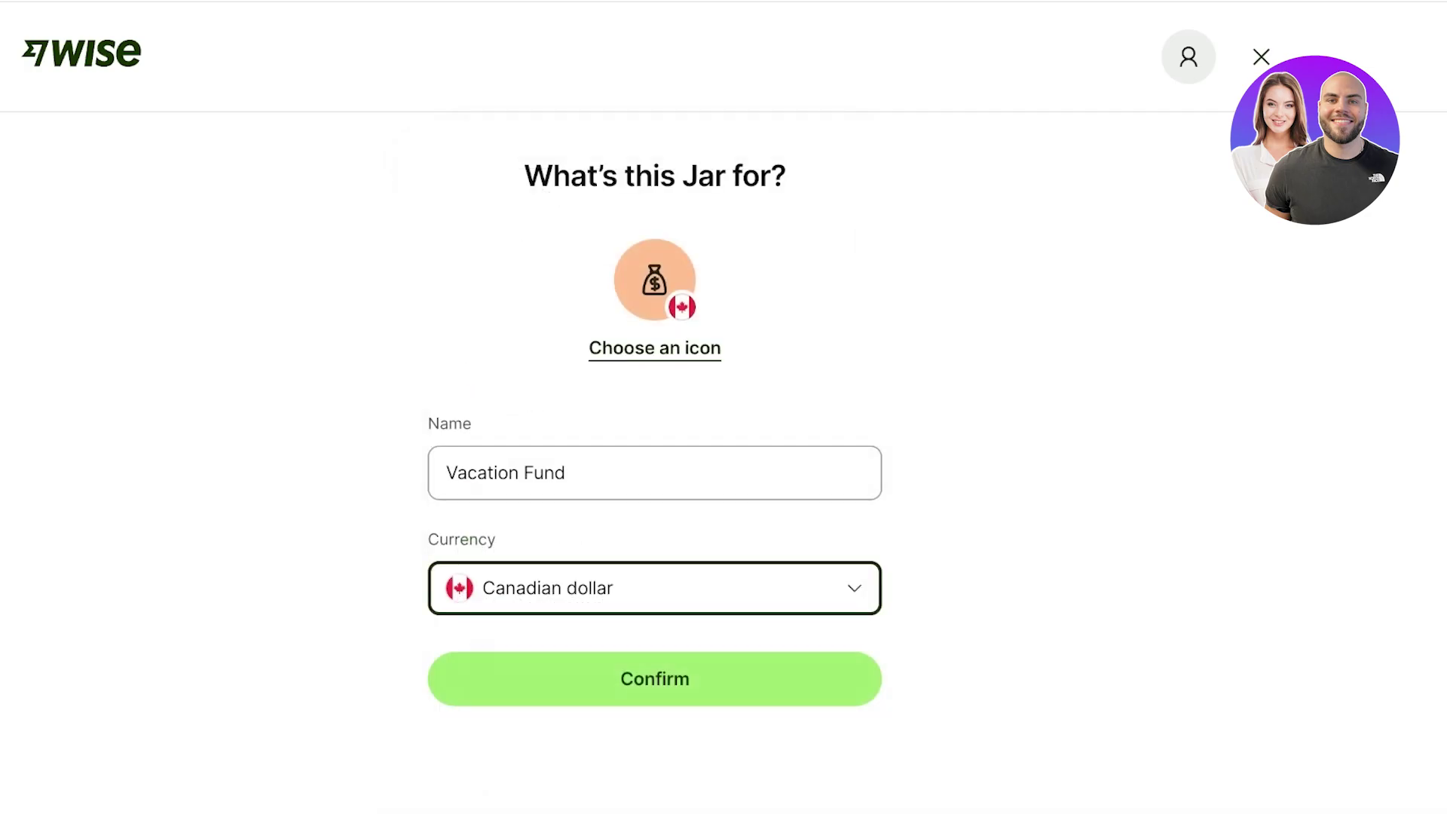
pyautogui.hotkey('shift', 'Tab')
pyautogui.hotkey('shift', 'Tab')
pyautogui.press('Return')
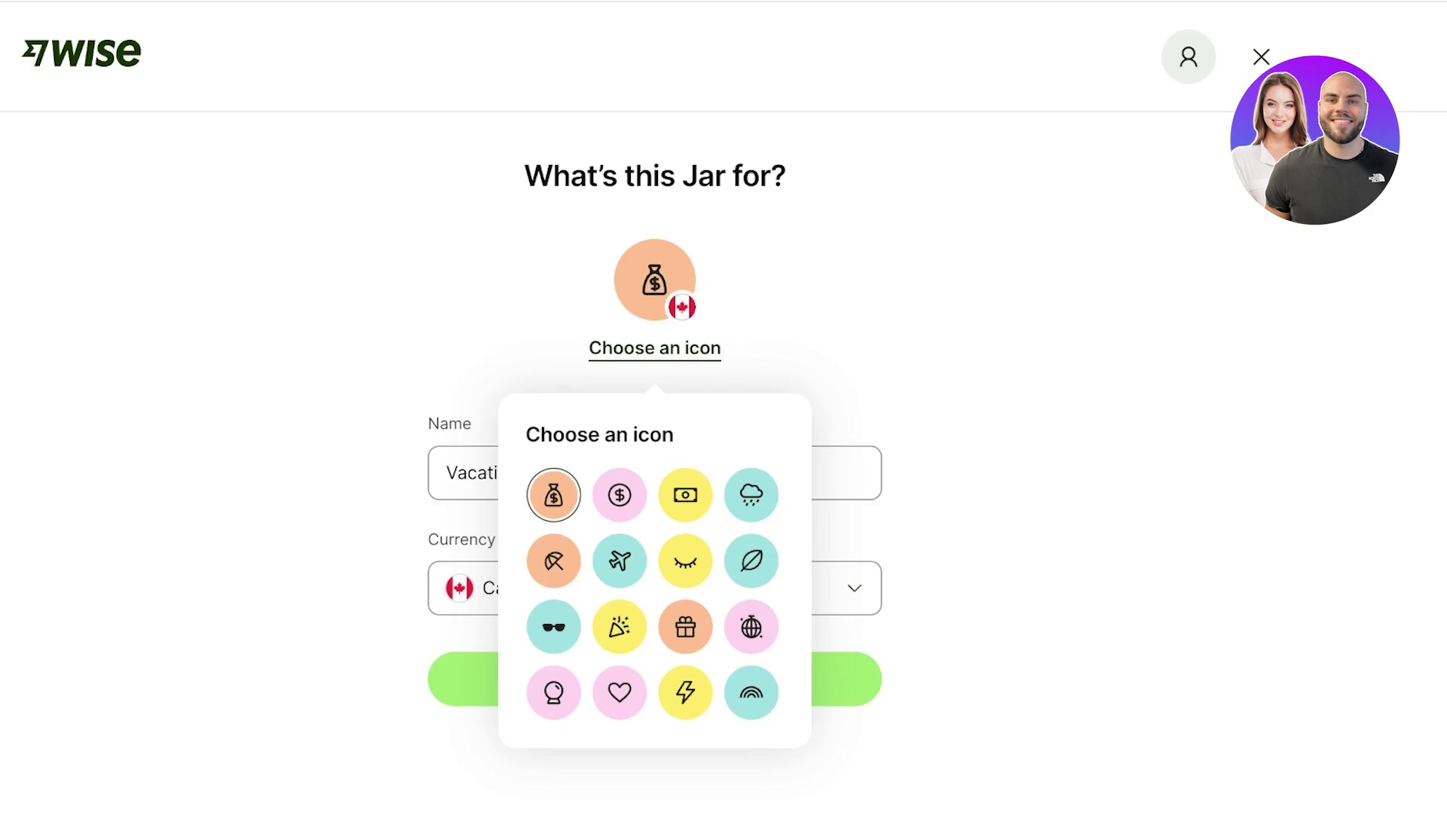
pyautogui.click(620, 692)
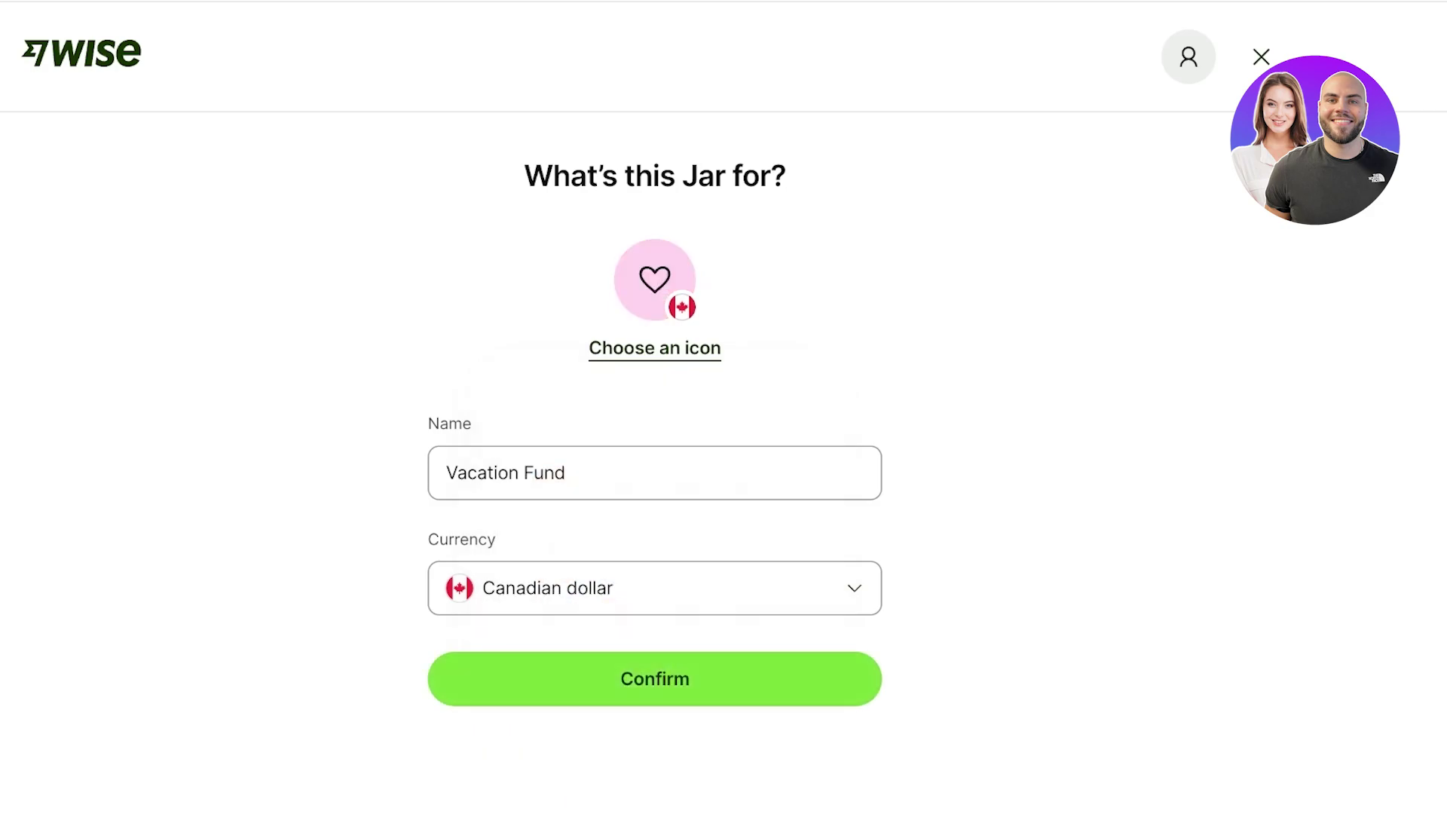
pyautogui.click(620, 692)
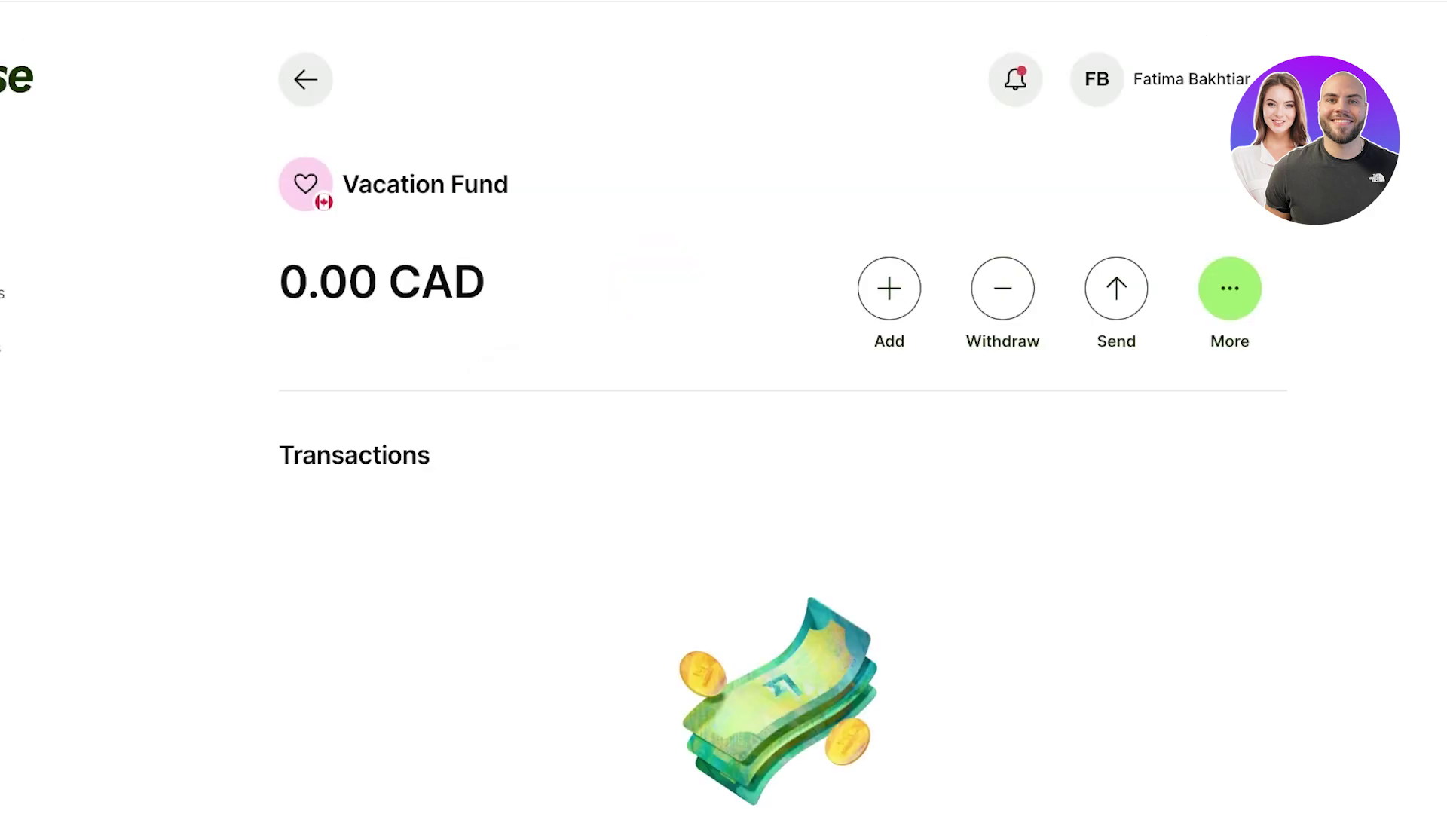